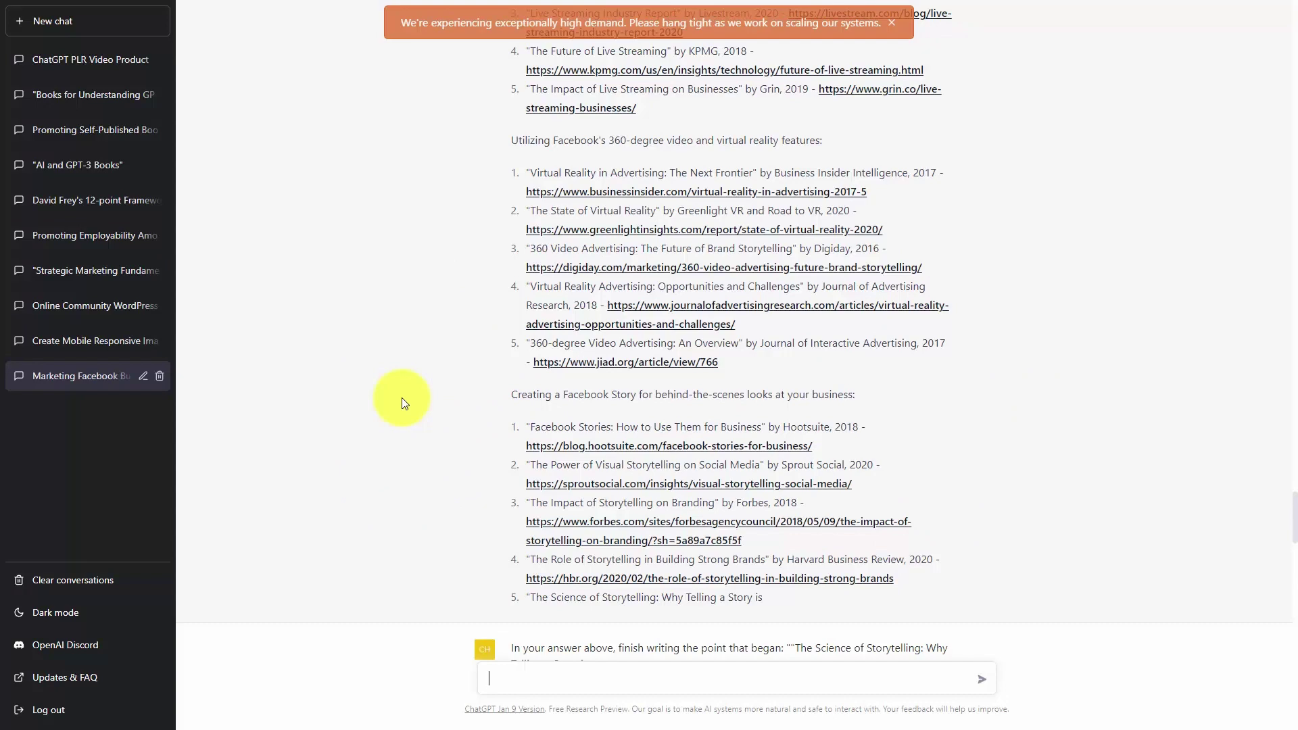
Step: Look through the saved chats about online community WordPress plugins and creating mobile responsive images
left_click(102, 306)
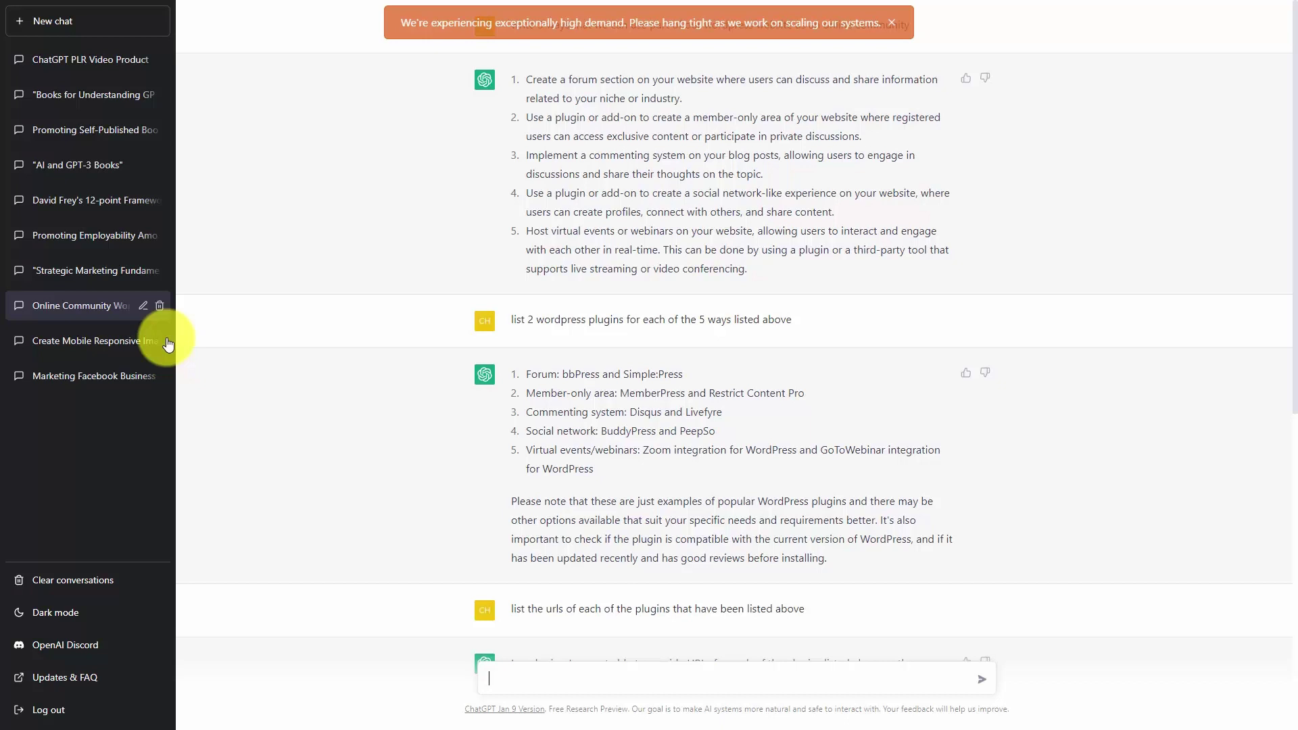
left_click(168, 345)
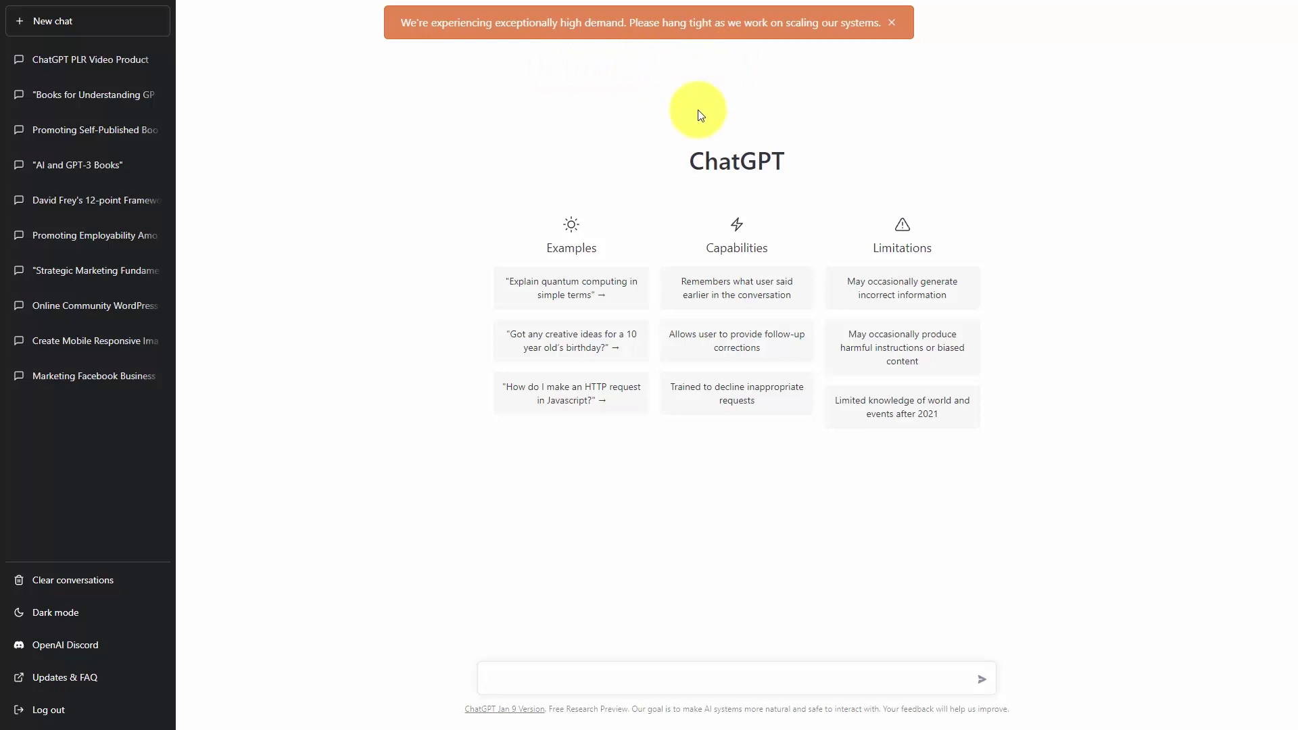
type("FINAL DRAFT")
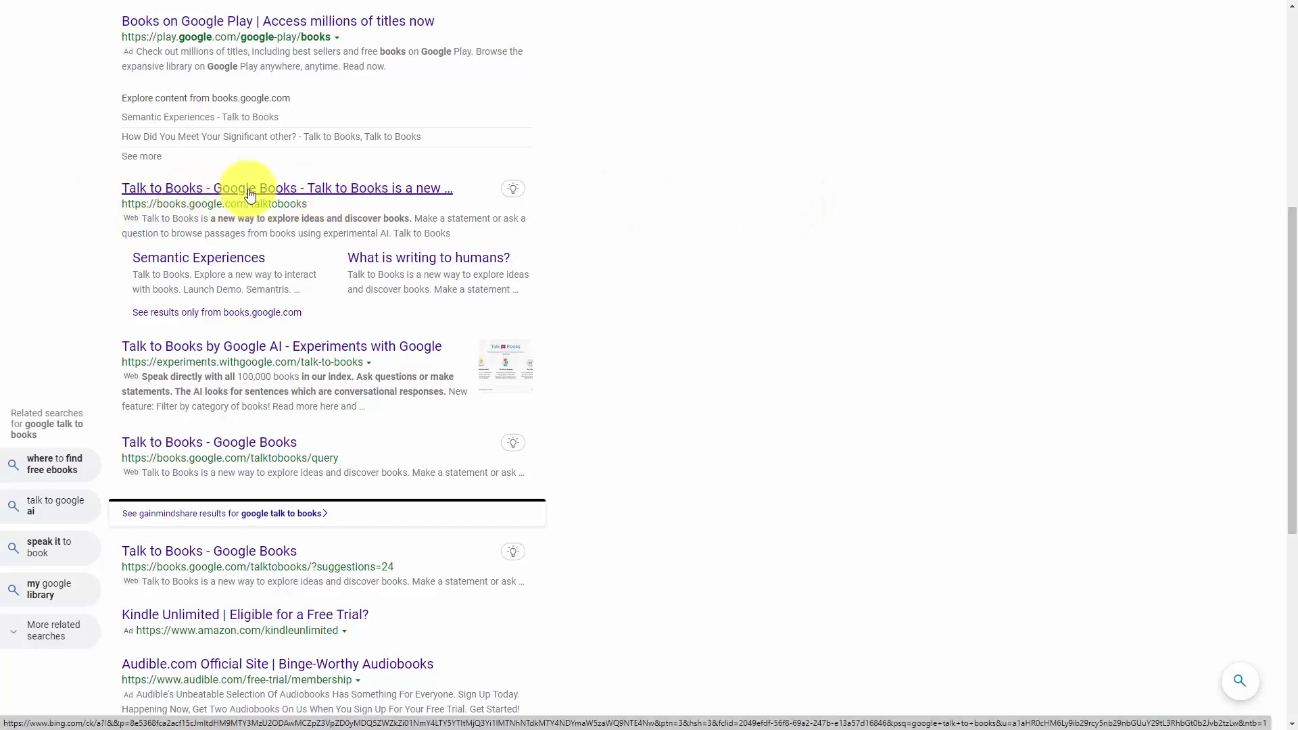
Step: Open Google's Talk to Books and ask "what is the best way to market my business on facebook using video"
left_click(306, 192)
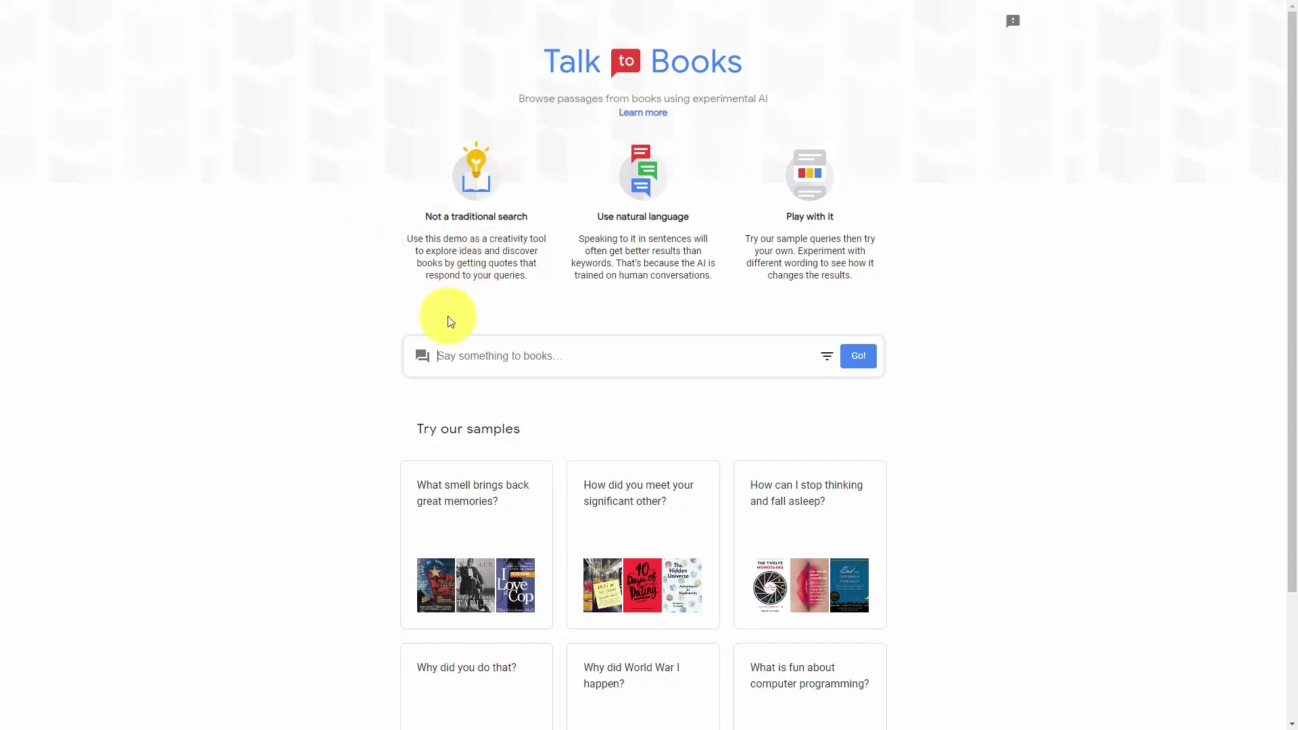
left_click(503, 359)
type("what is the best way to market my business on facebook using video")
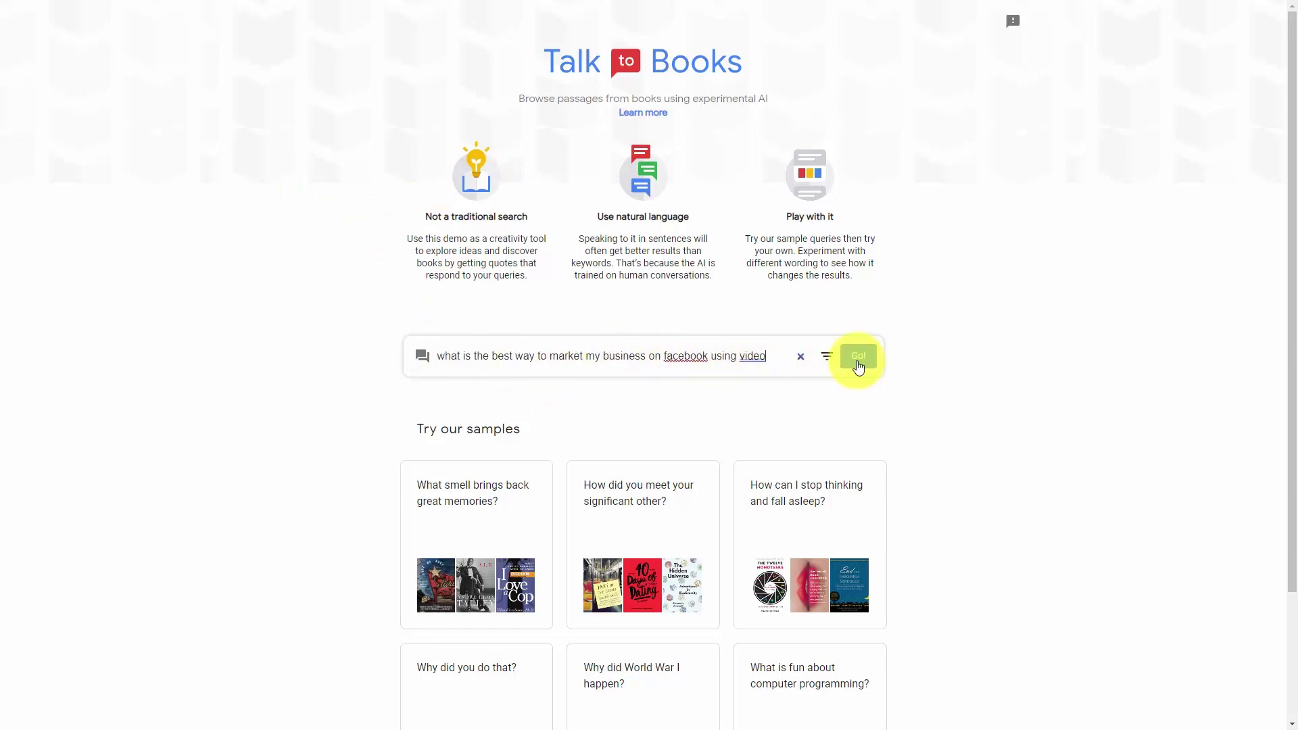
left_click(860, 358)
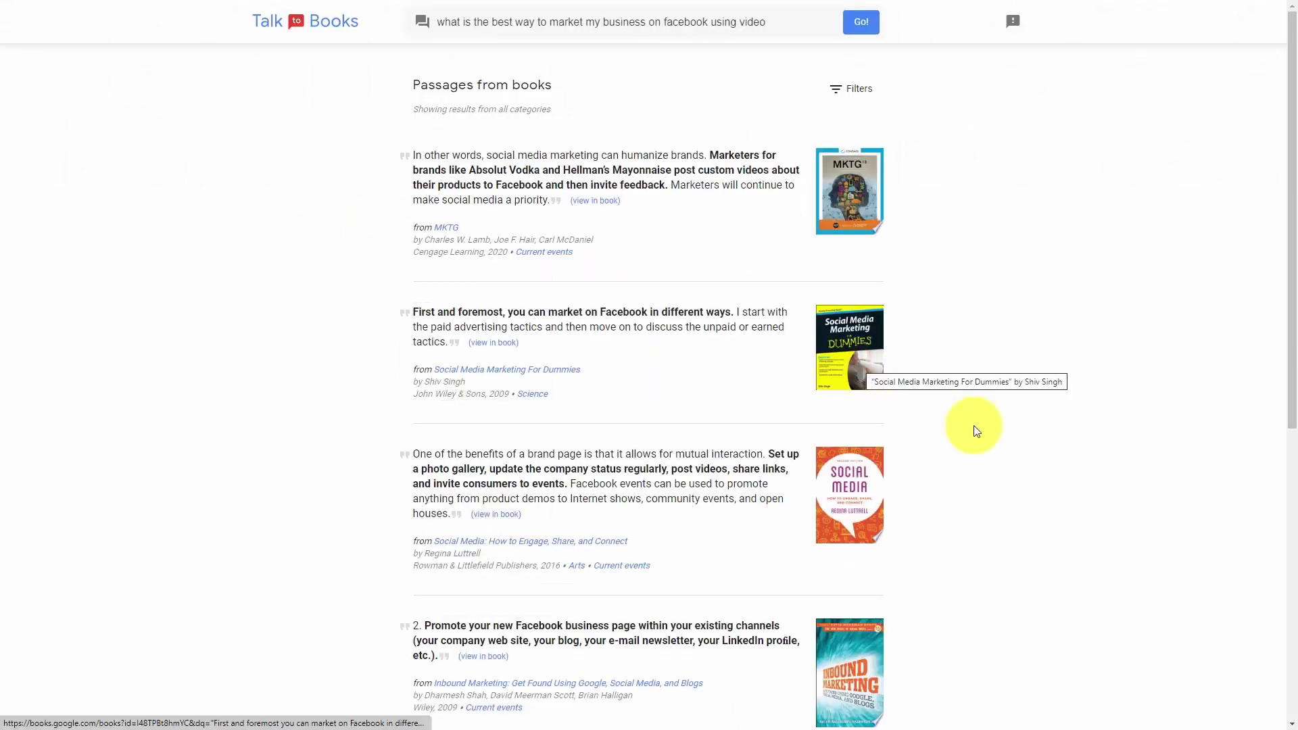
Step: Skim the returned book passages and check the category filter options without applying any
scroll(978, 366, "down", 3)
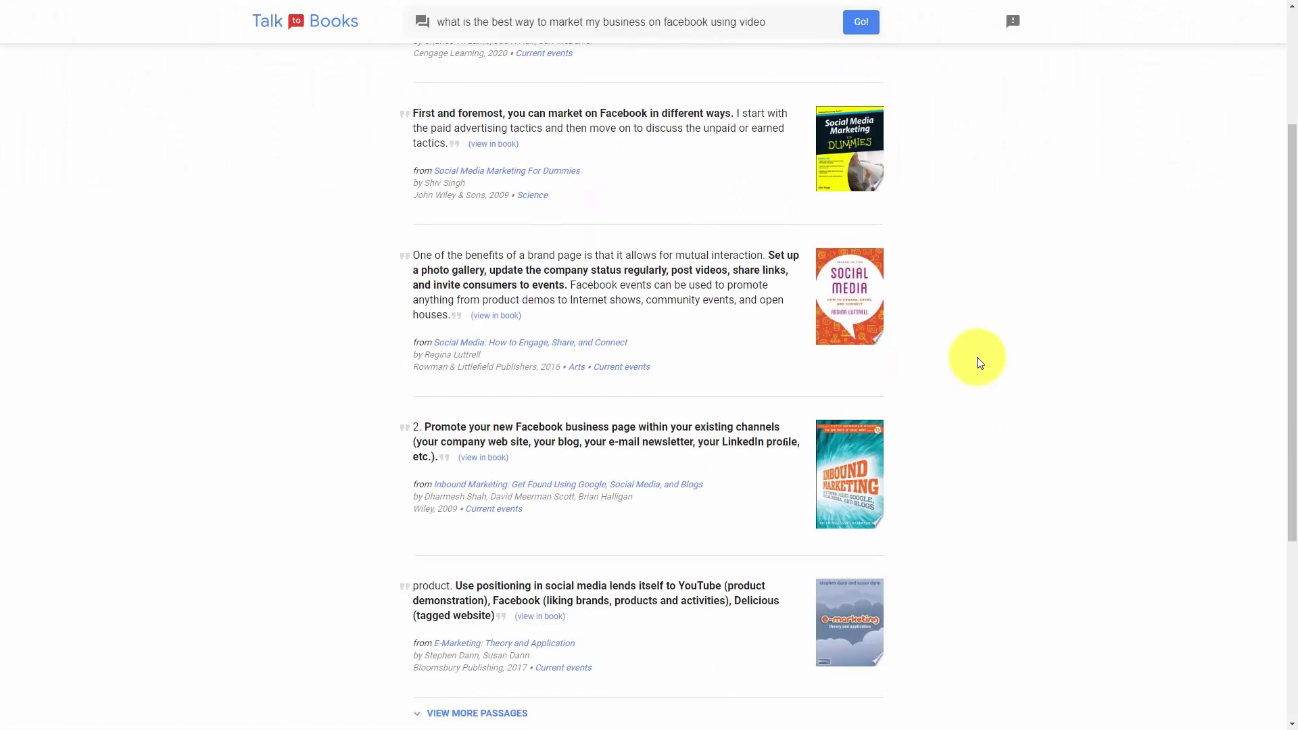
scroll(979, 365, "up", 3)
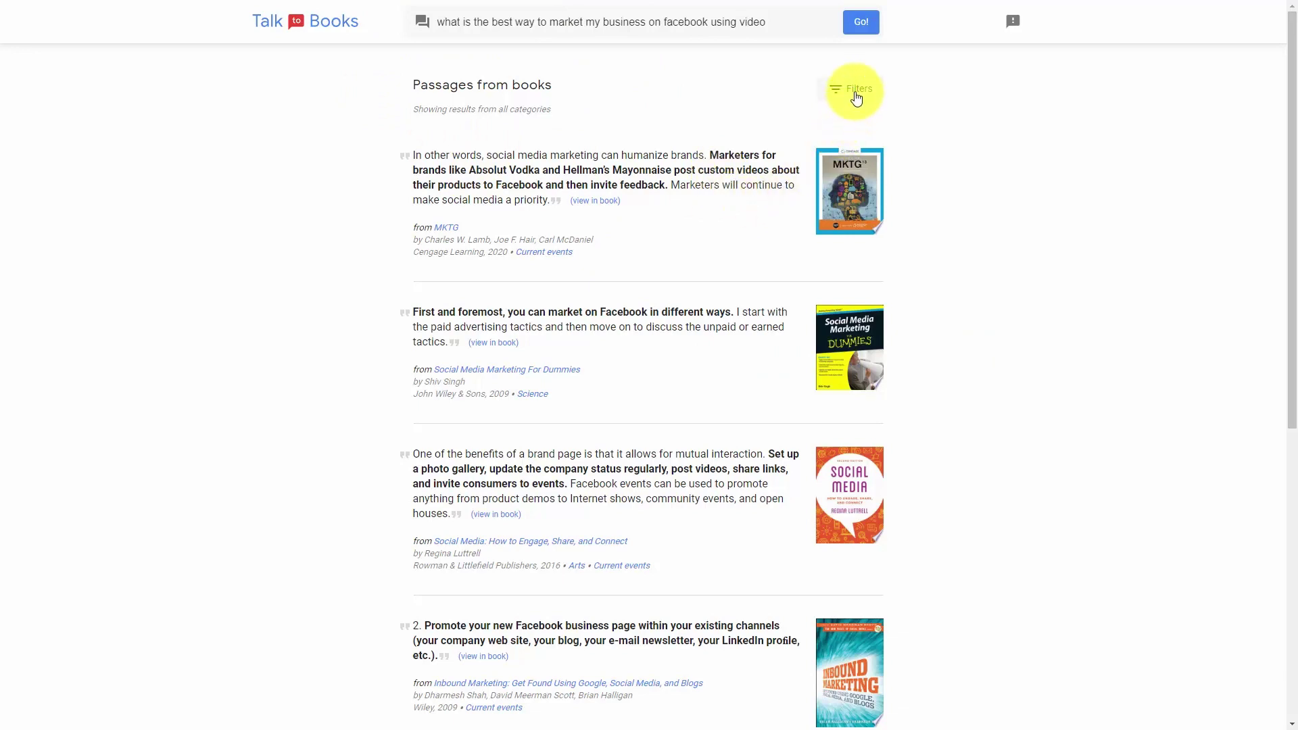
left_click(854, 91)
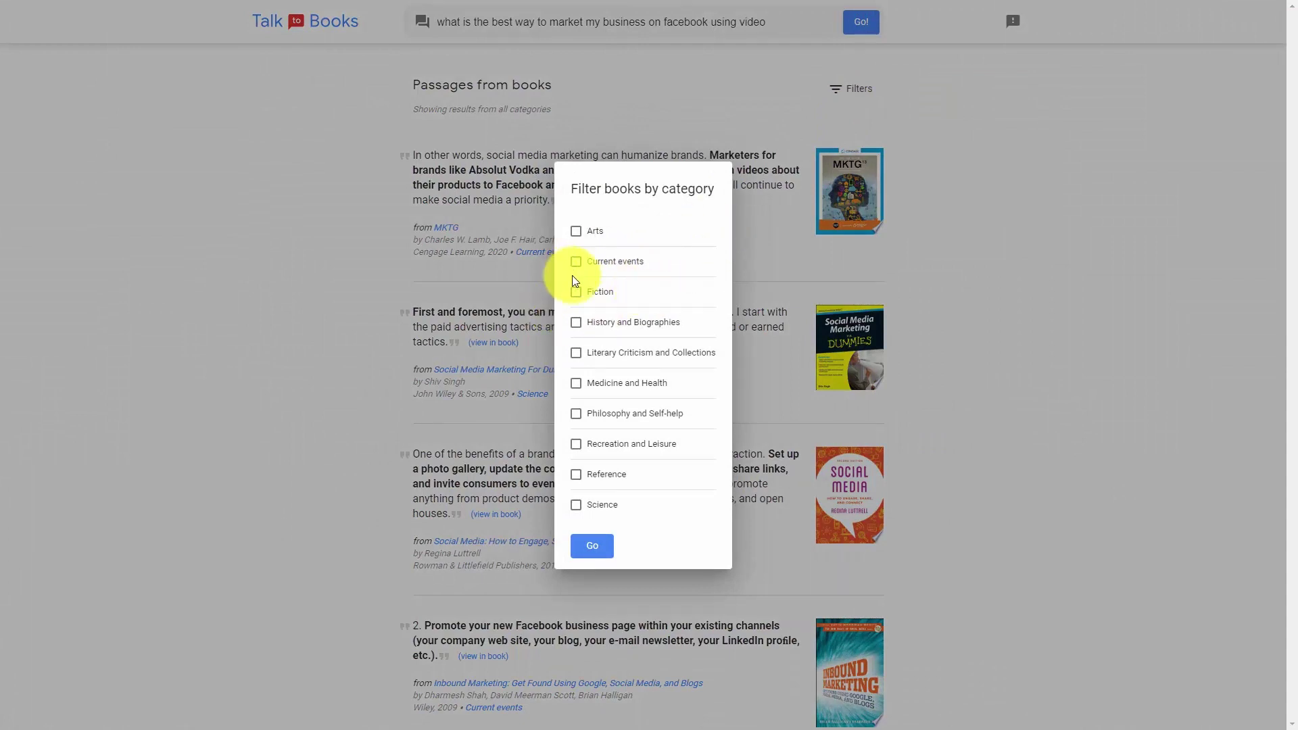
left_click(516, 429)
Step: Show and review more passages on Facebook marketing, and open the MKTG passage in its book
scroll(516, 429, "down", 8)
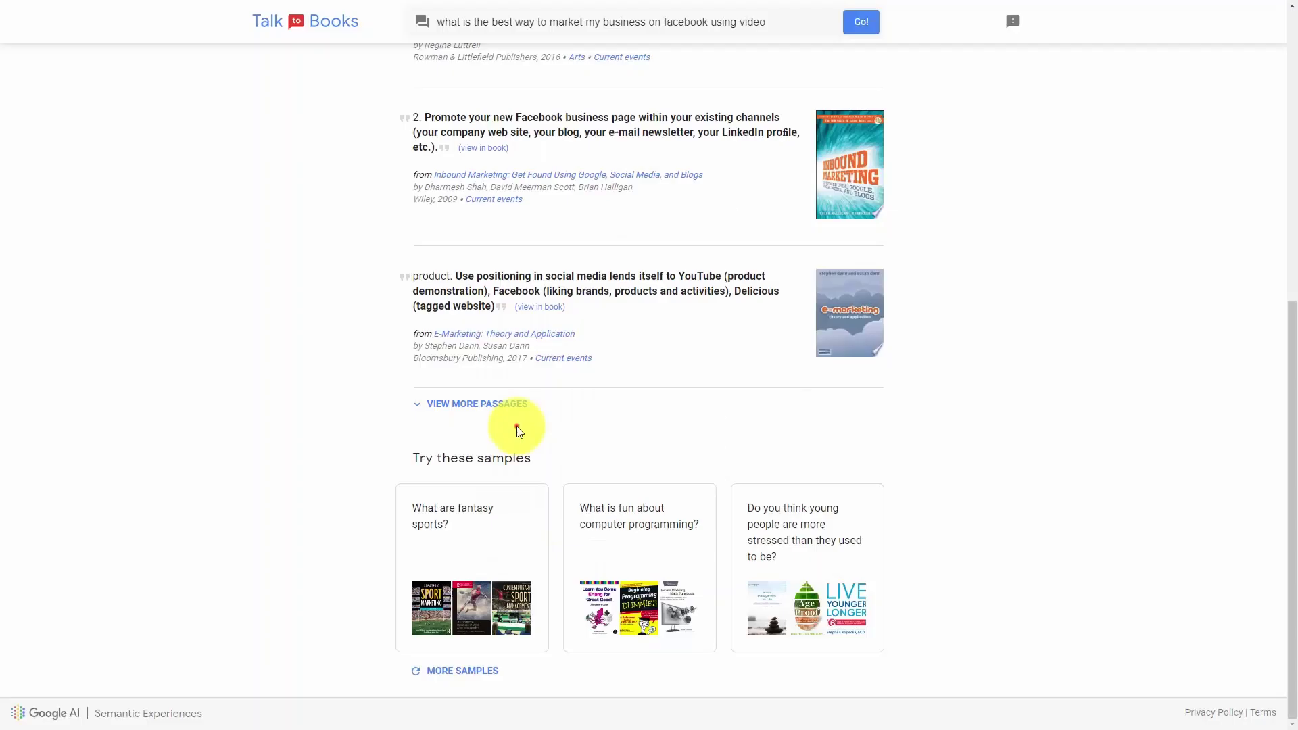
left_click(482, 409)
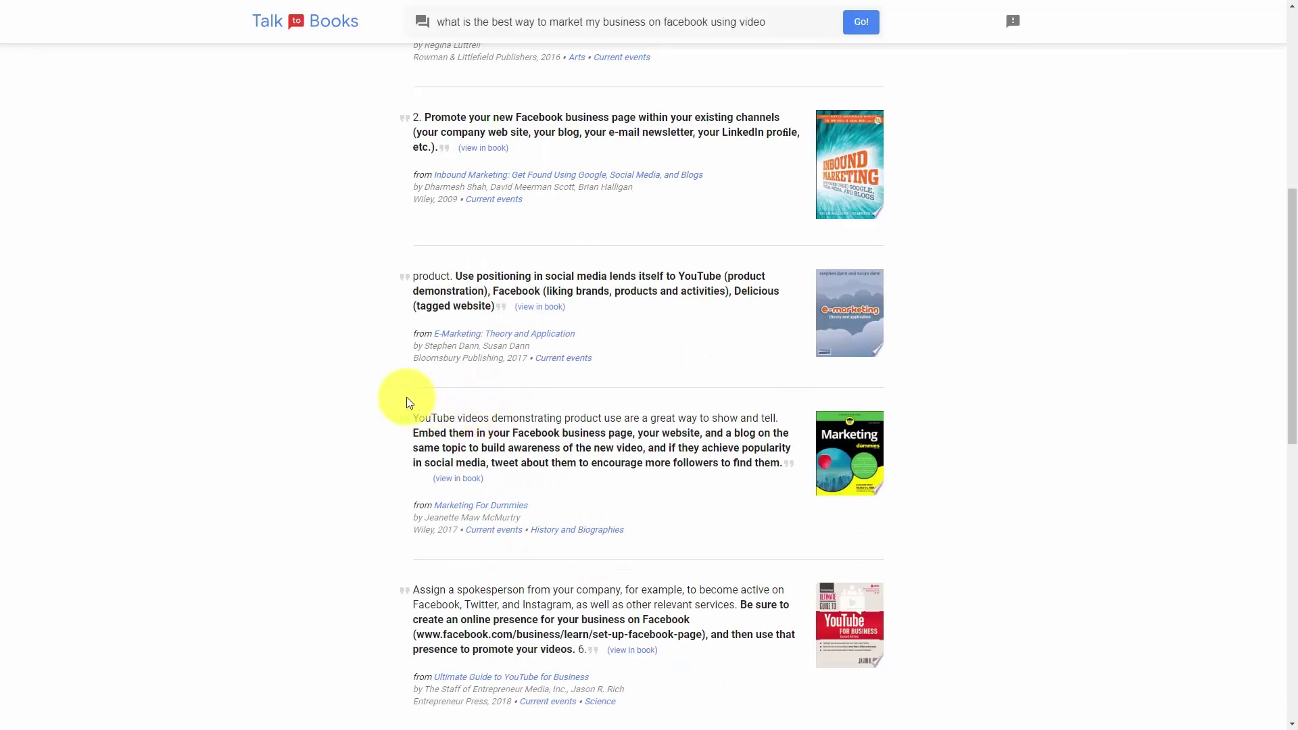
scroll(362, 394, "down", 7)
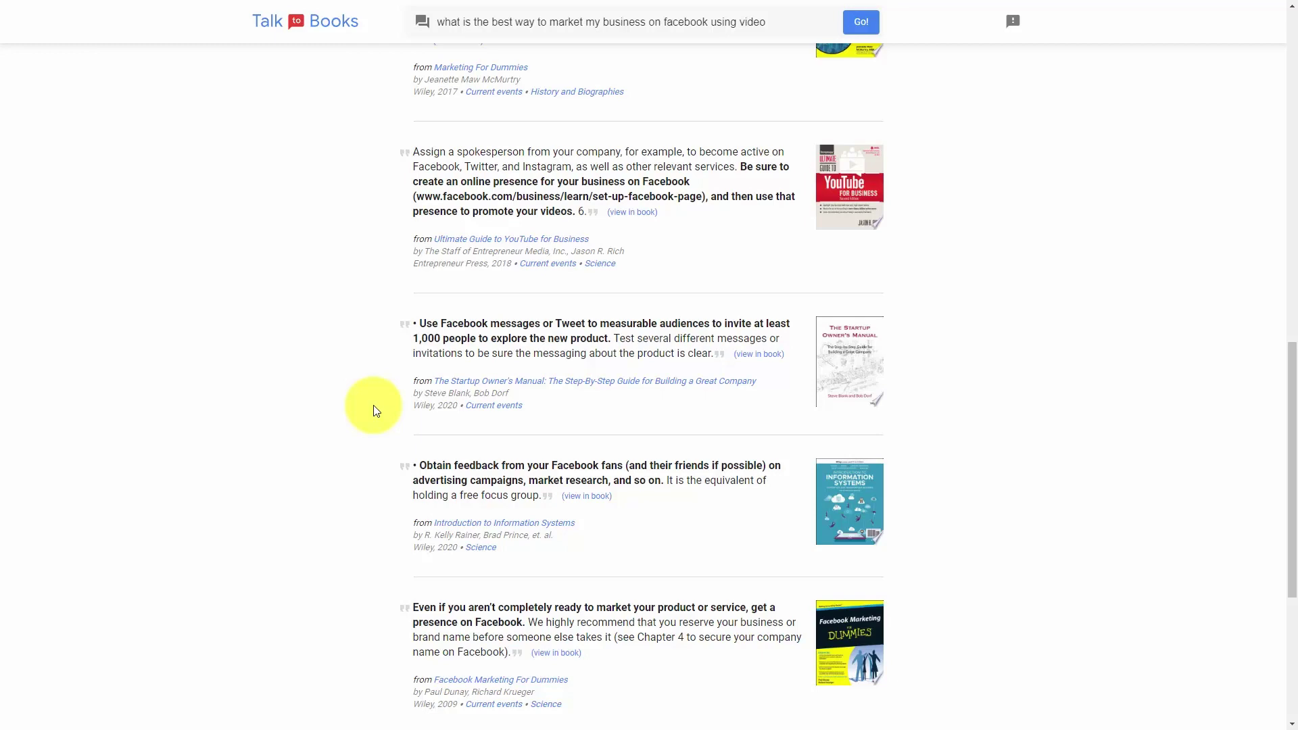
scroll(377, 411, "up", 15)
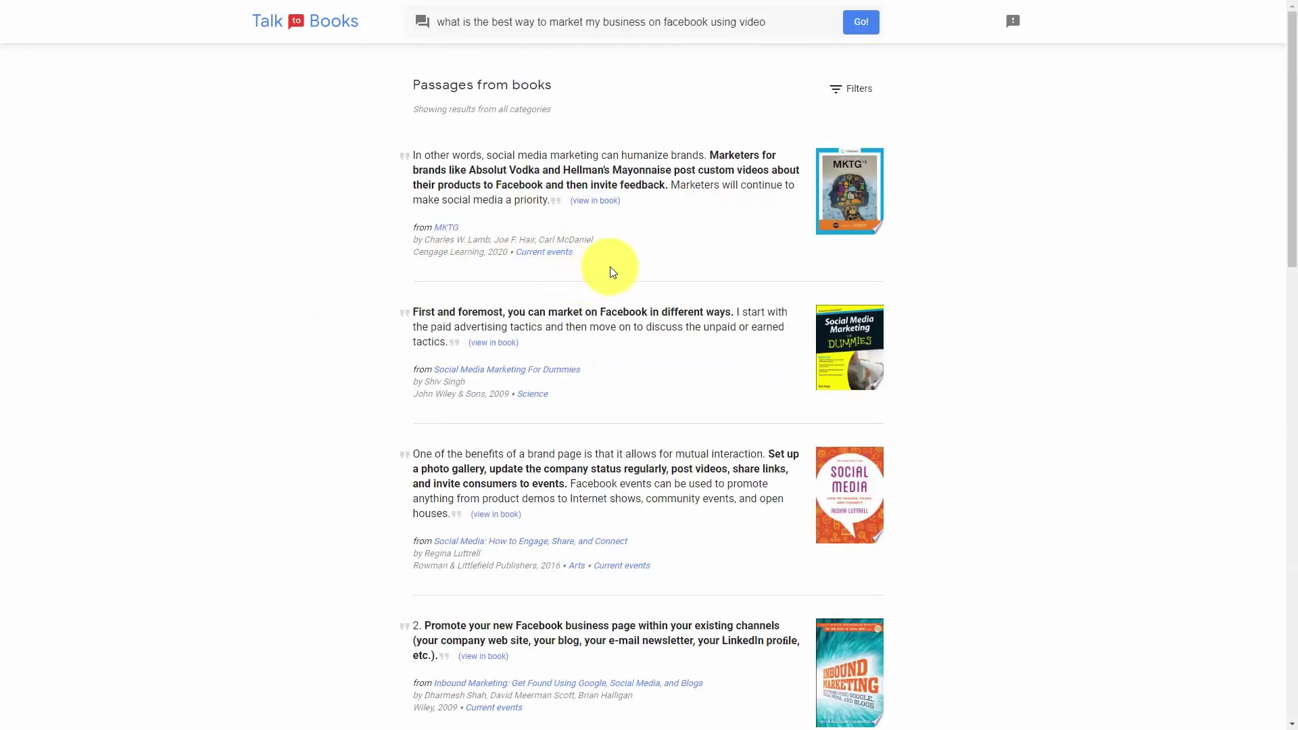
left_click(603, 207)
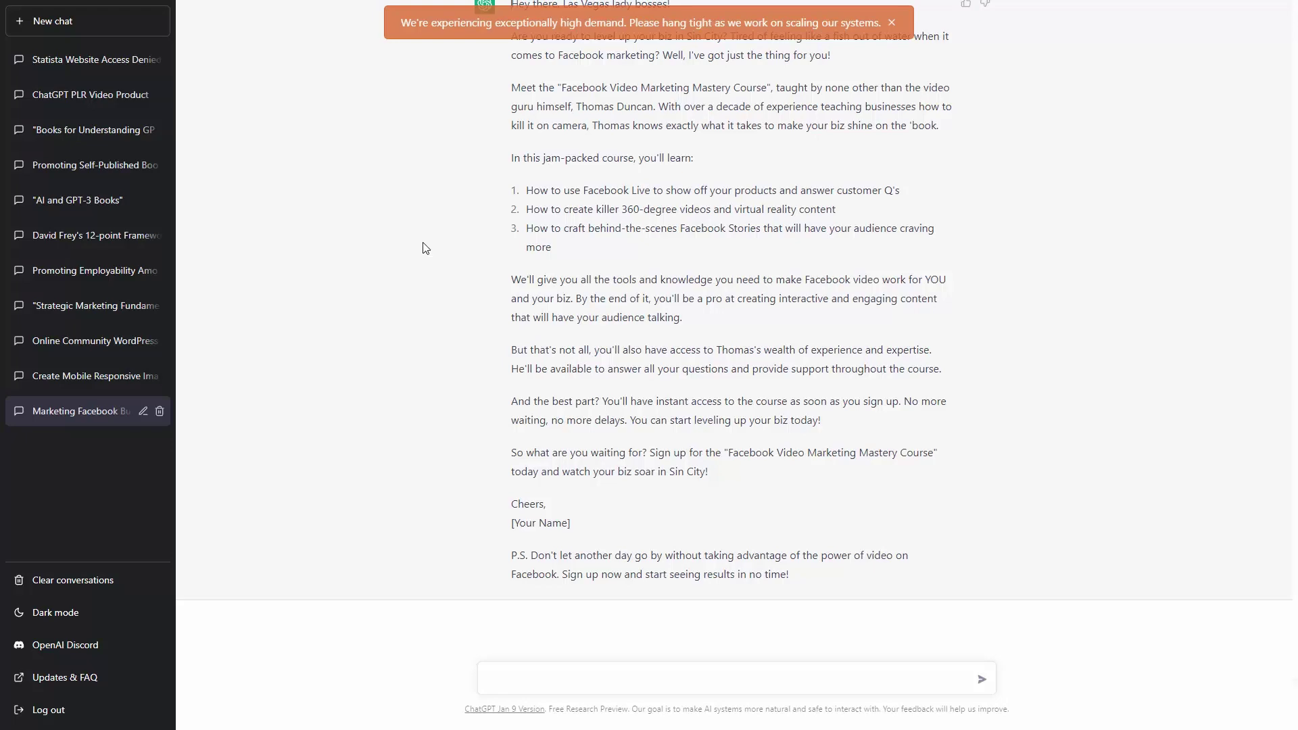
Step: Ask ChatGPT to "List 10 Different Frameworks for Writing an Effective Online Sales Letter" and have the letter rewritten with the MAP framework
left_click(553, 676)
type("List 10 Different Frameworks for Writing an Effective Online Sales Letter")
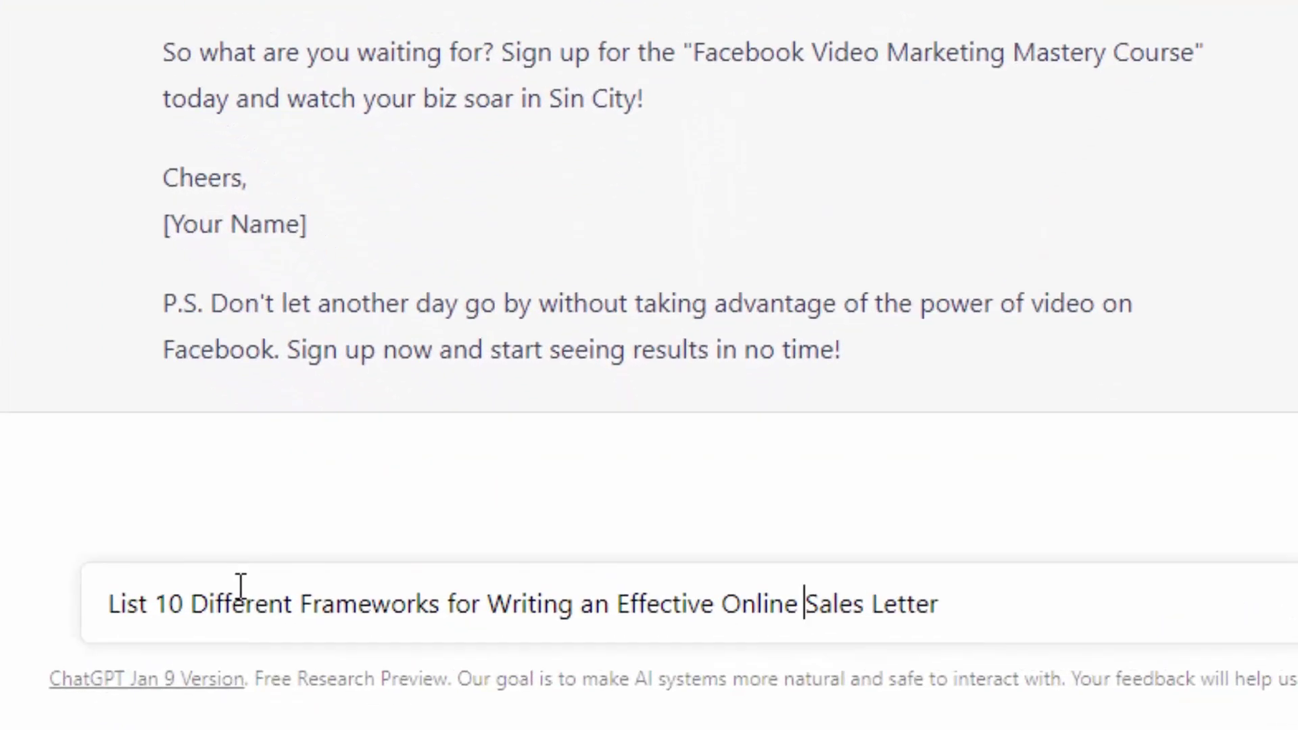
key("Return")
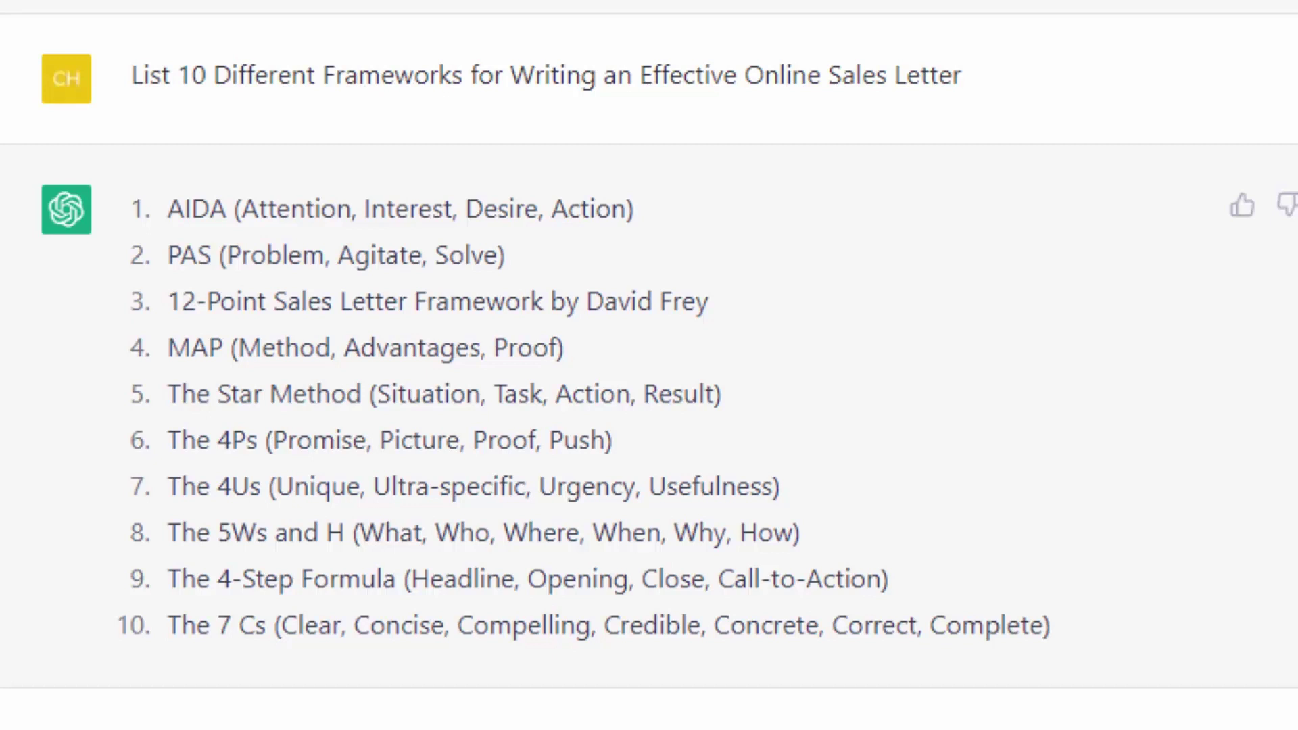
key("Return")
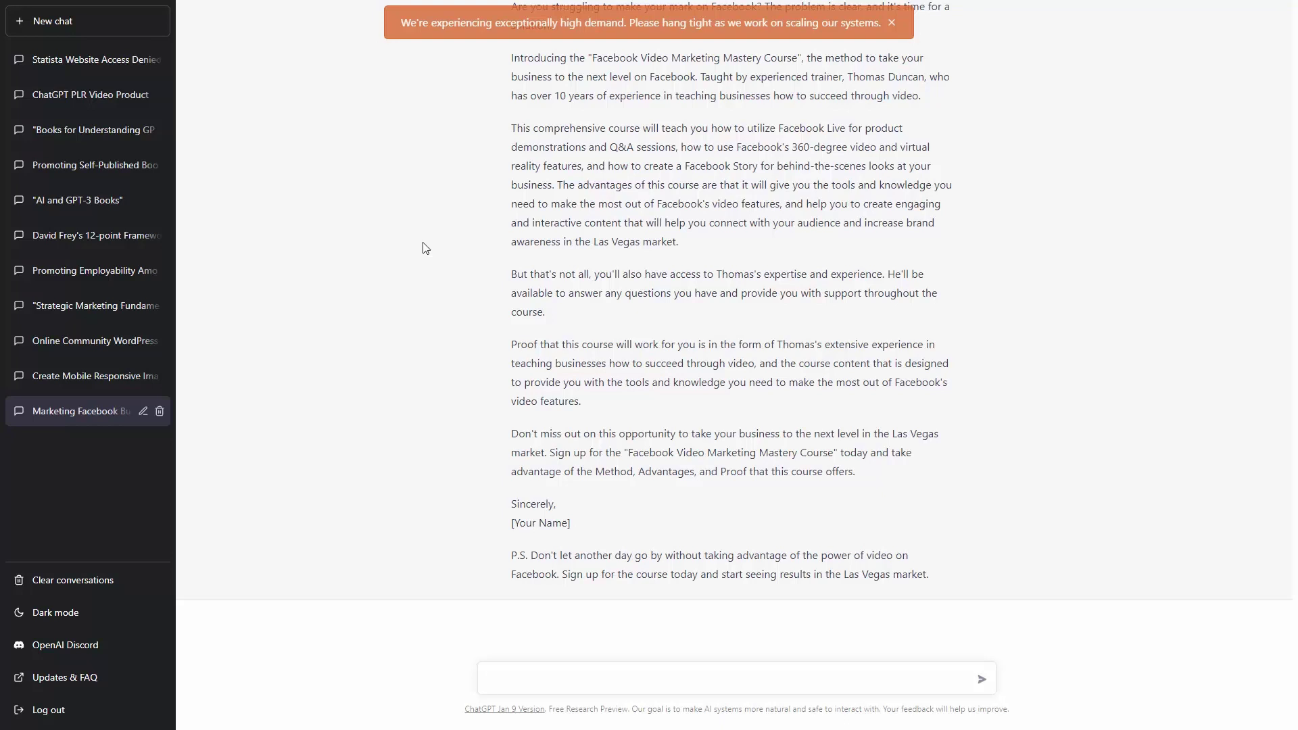
Step: Ask what 8 images on the final sales page should show, and request a DALL-E prompt for each to use in Canva
left_click(392, 188)
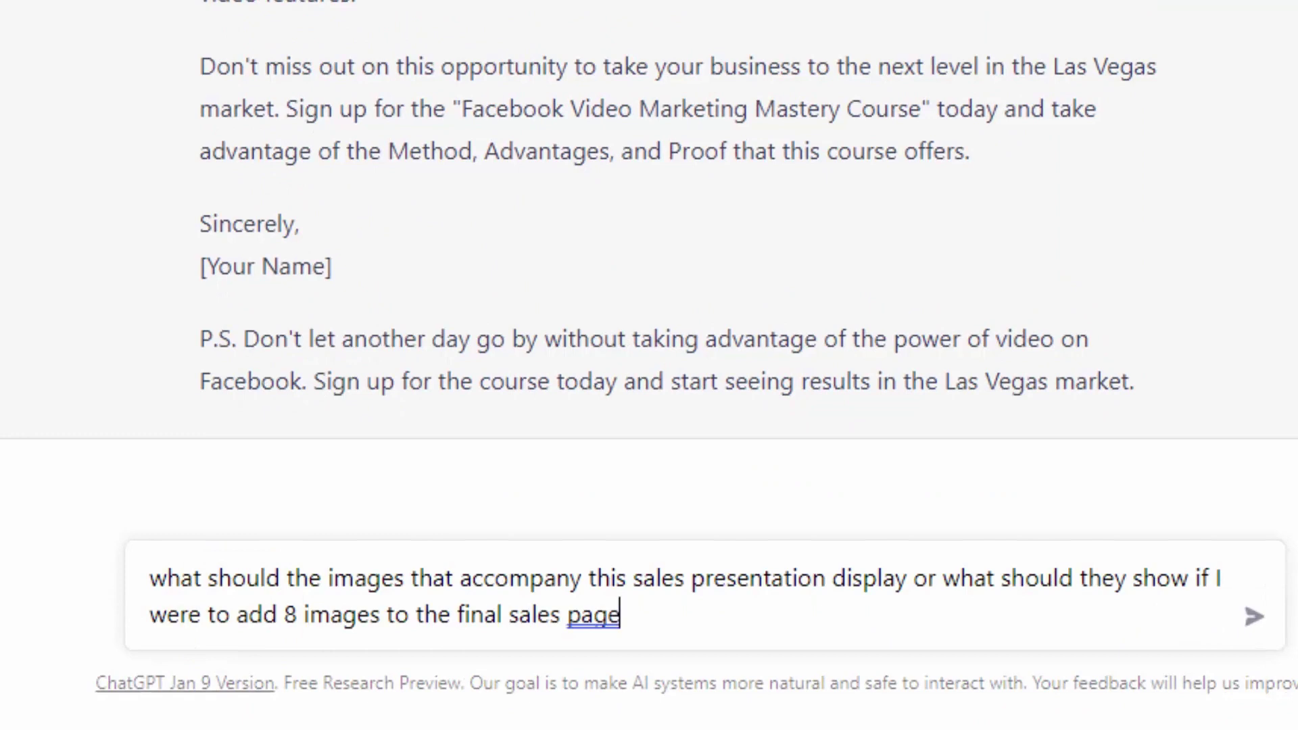
key("Return")
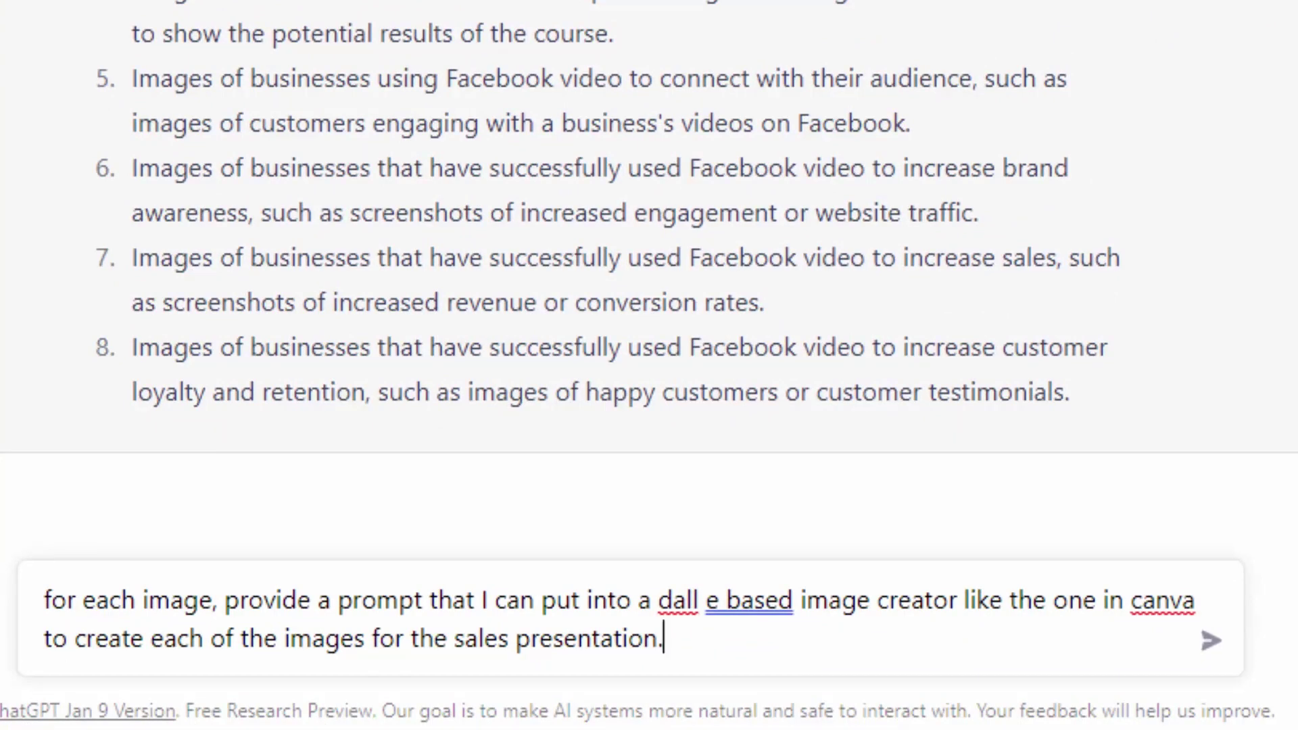
key("Return")
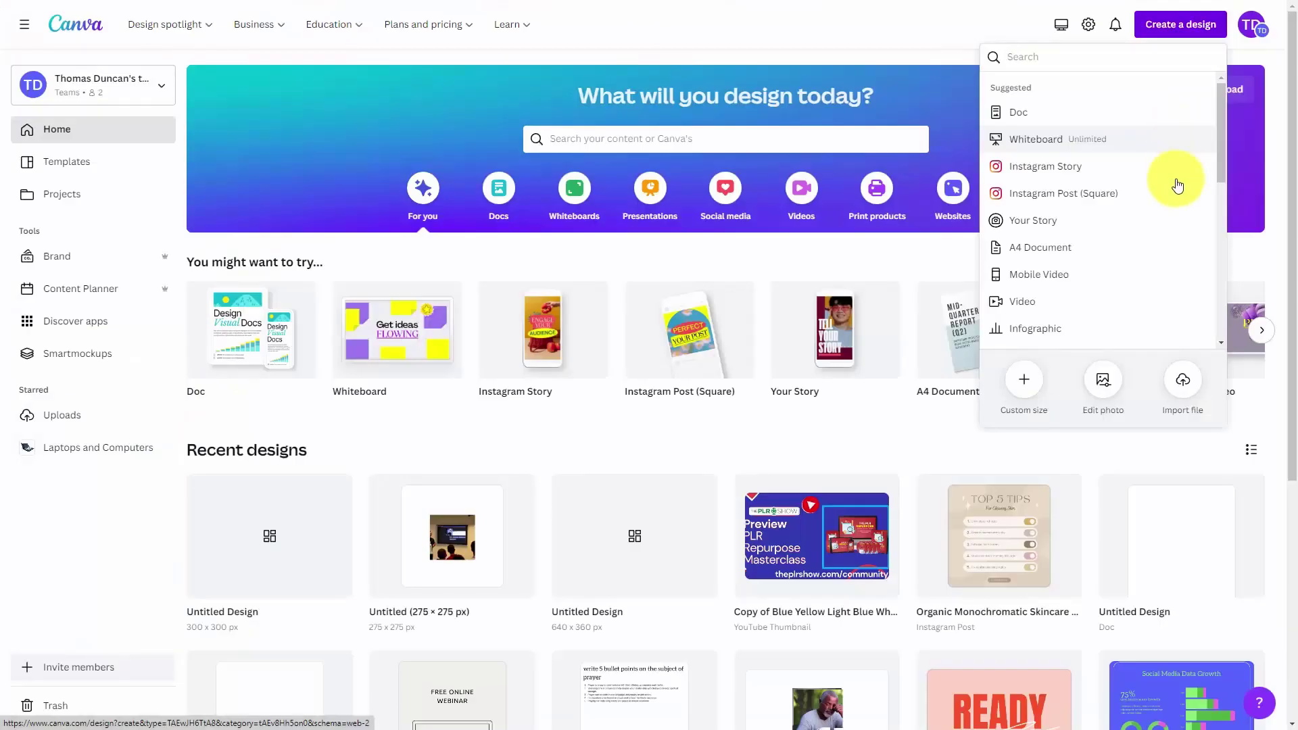
Step: In Canva, create a new custom-size design of 300 × 300 px
left_click(1022, 386)
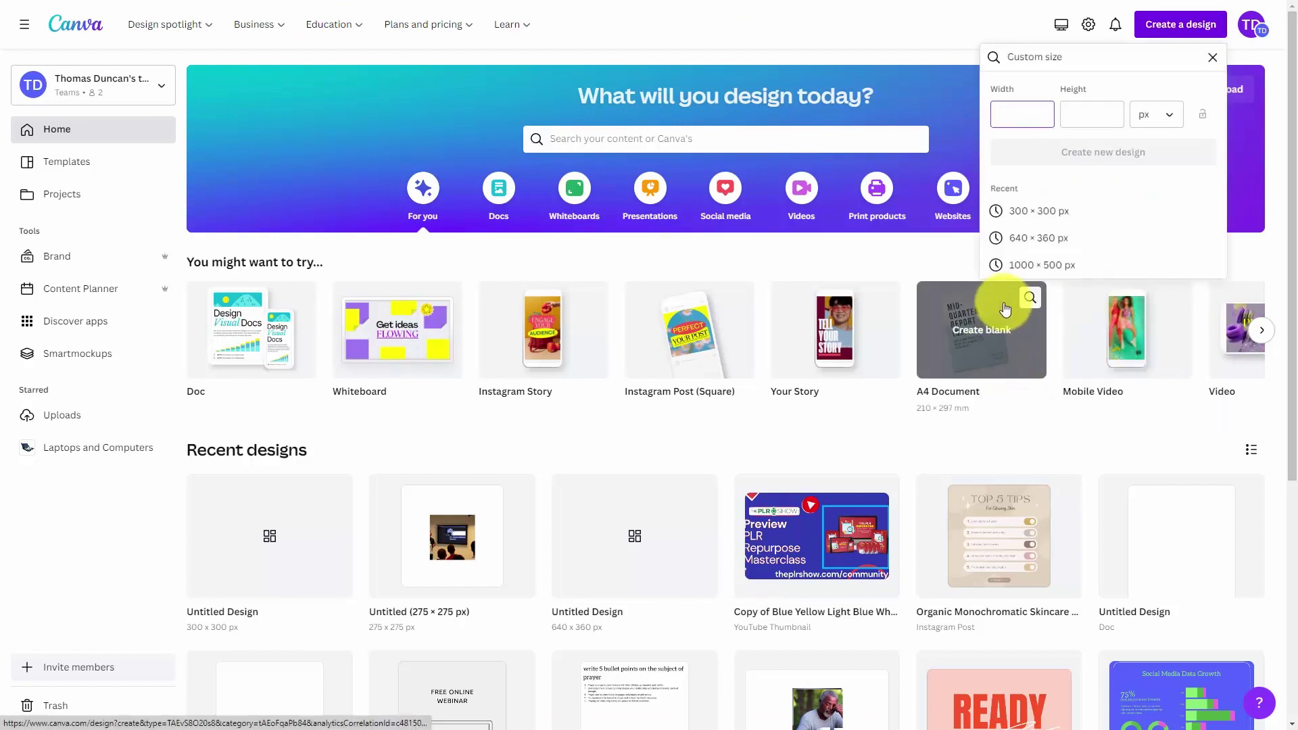
type("300")
left_click(1090, 116)
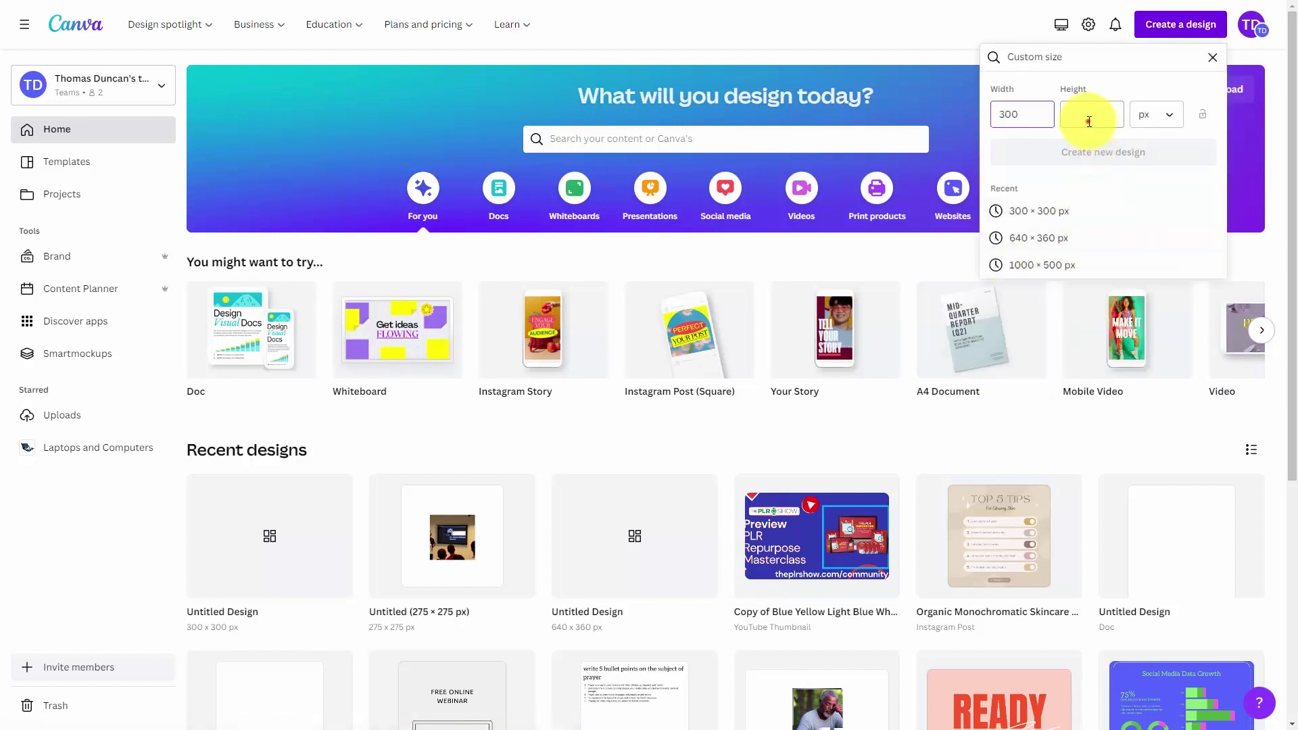
type("300")
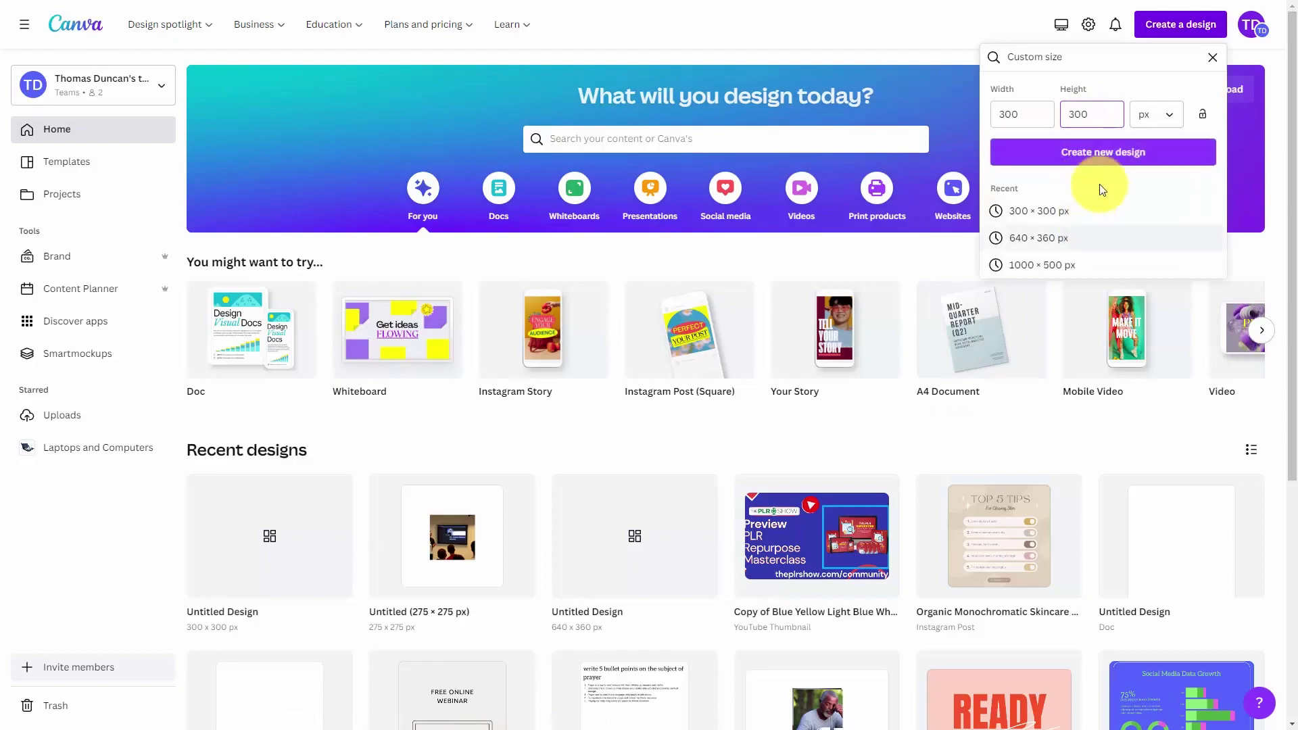
left_click(1104, 152)
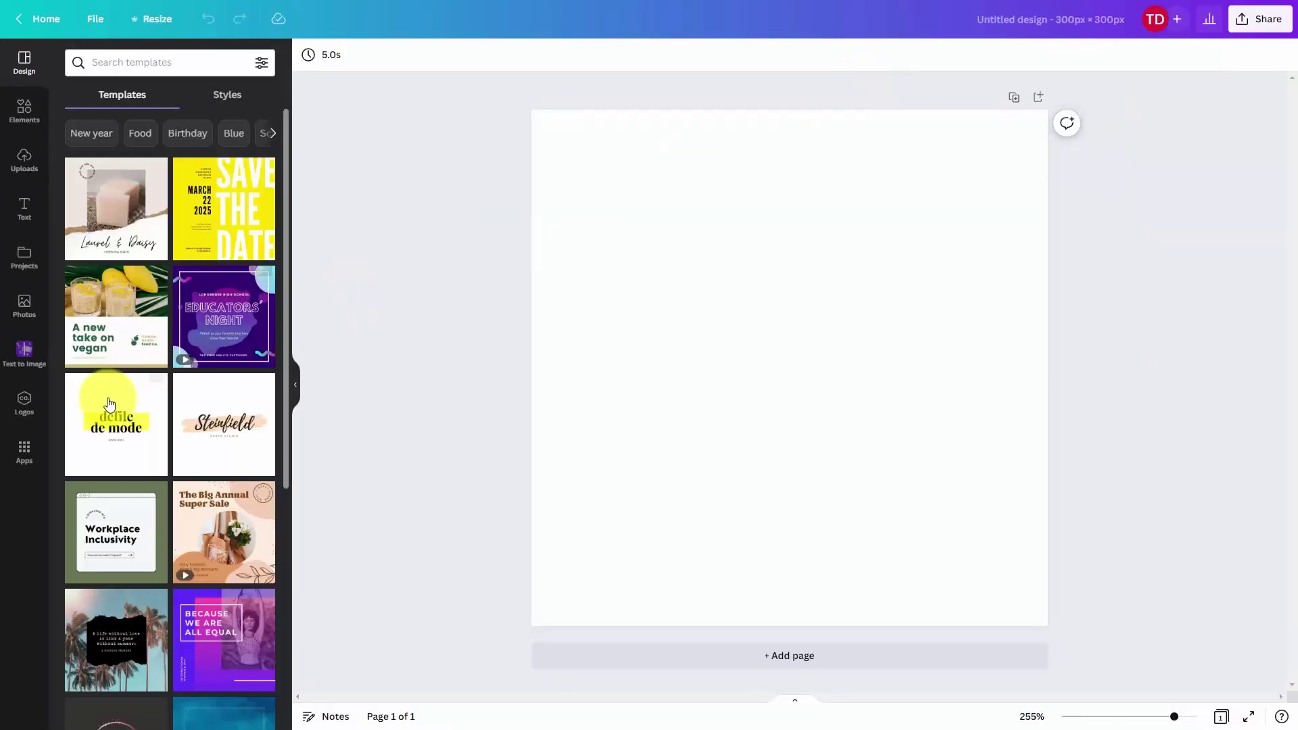
Step: Generate Photo-style images with Text to Image from the prompt "Customers engaging with a business's video on Facebook"
left_click(24, 450)
scroll(115, 453, "down", 8)
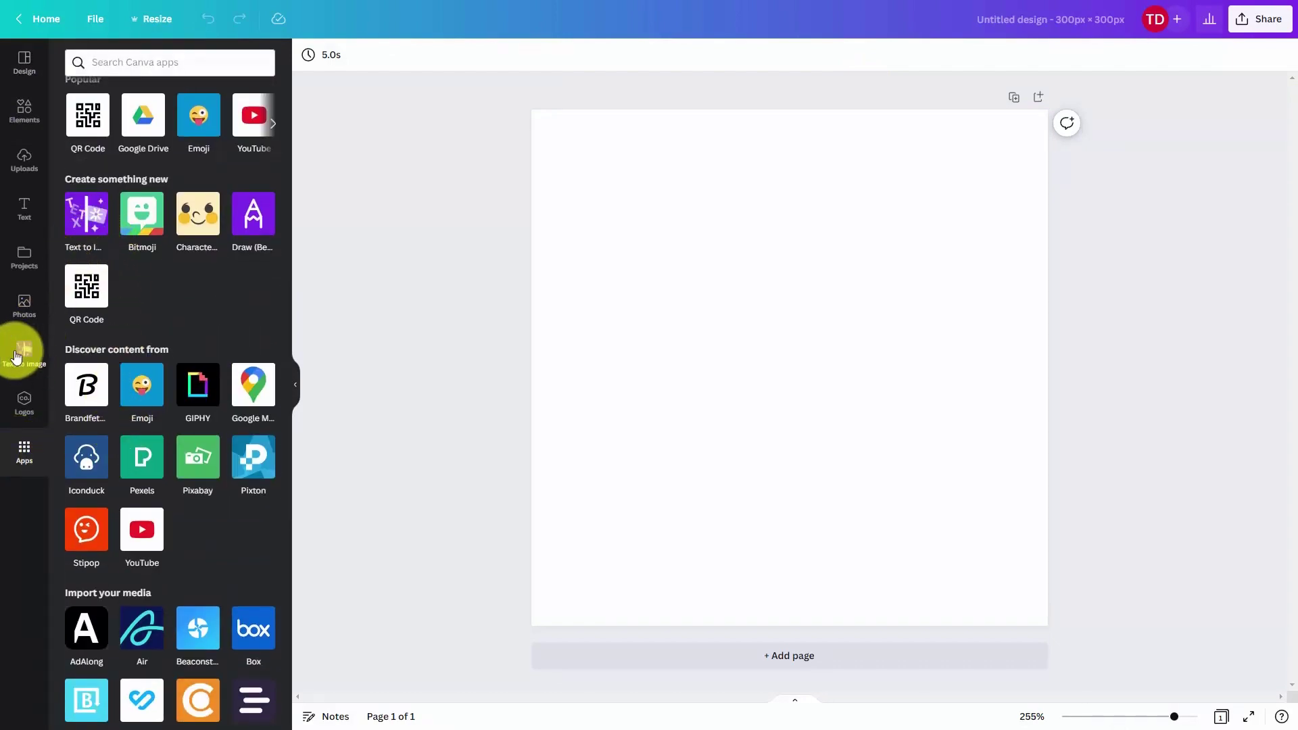
left_click(93, 217)
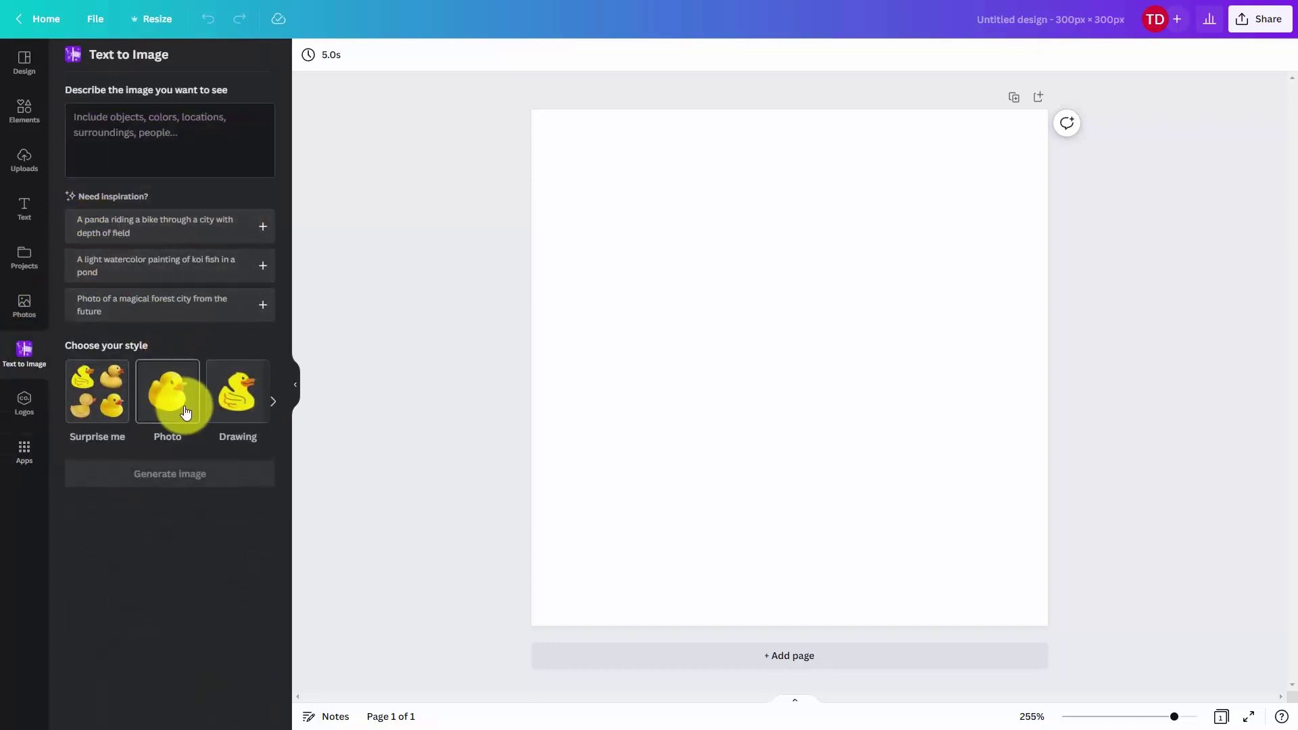
left_click(95, 133)
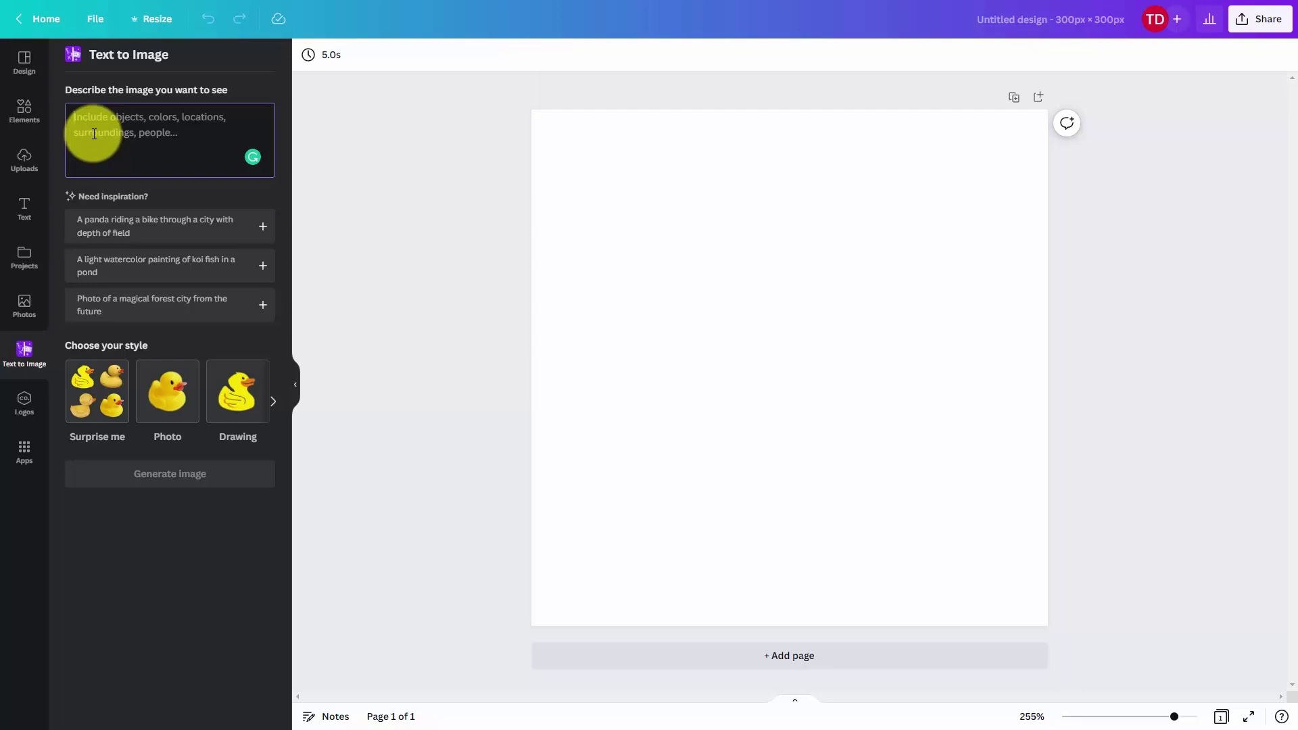
type("\"Customers engaging with a business's video on Facebook\"")
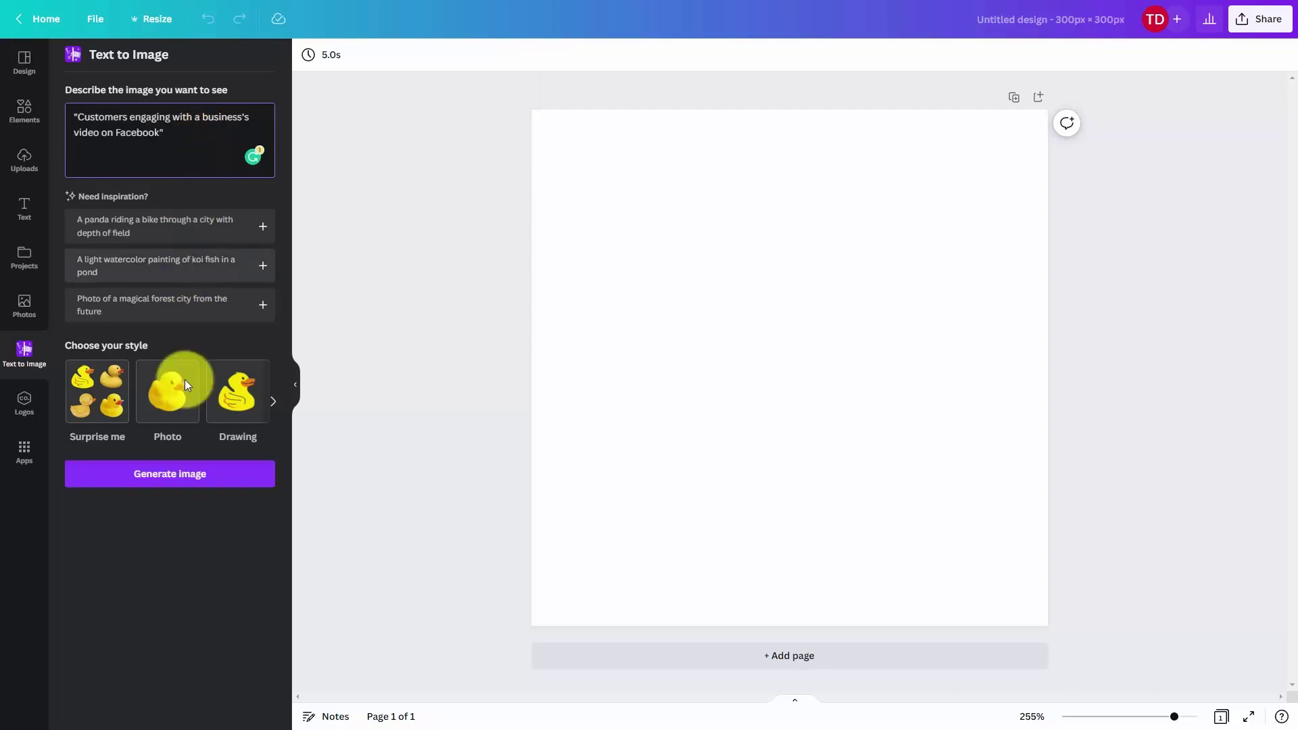
left_click(167, 401)
left_click(173, 475)
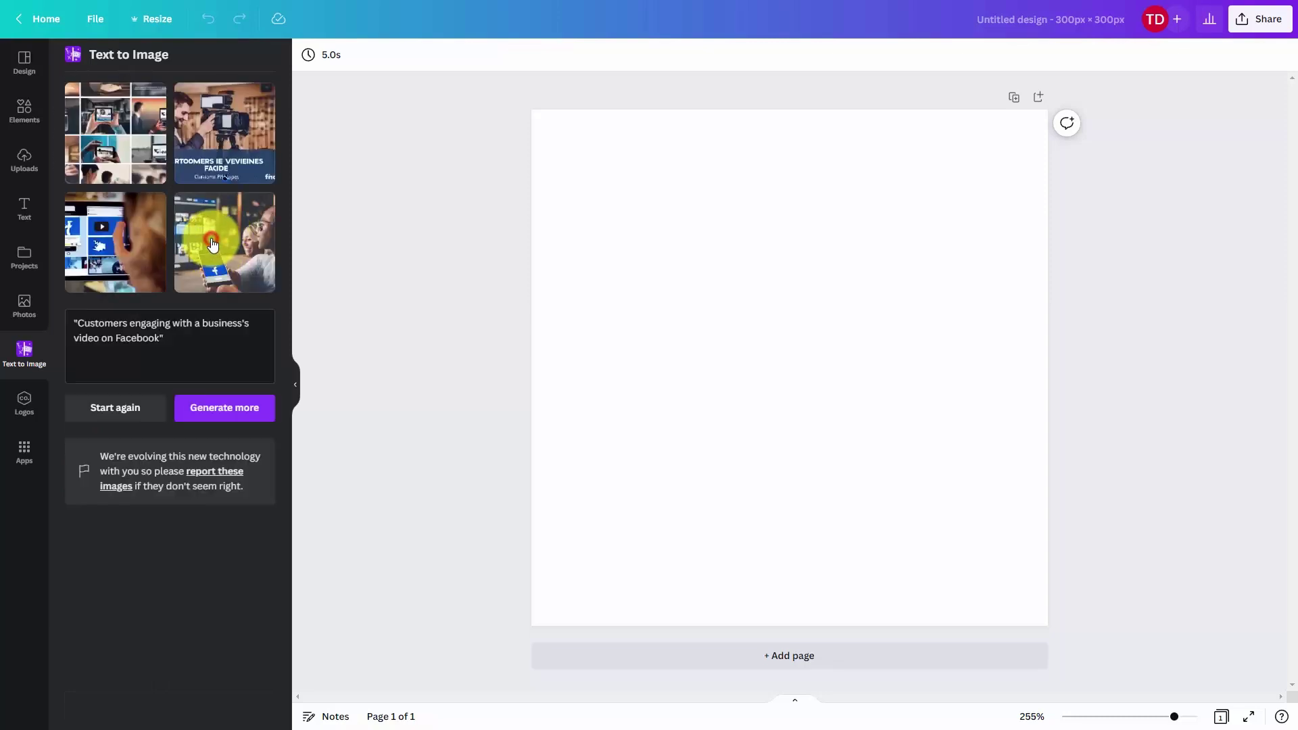
Step: Add the generated image of people watching a phone with the Facebook logo and set it as the page background
left_click(212, 250)
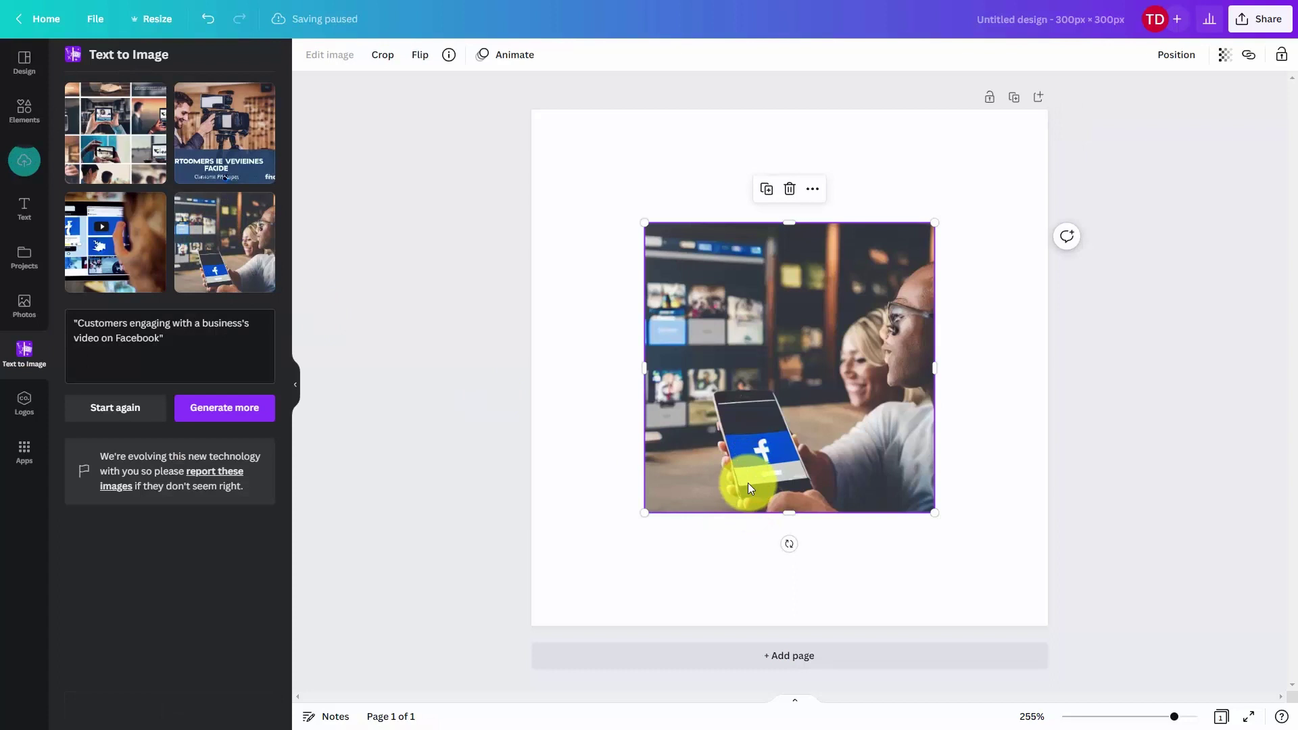
right_click(769, 319)
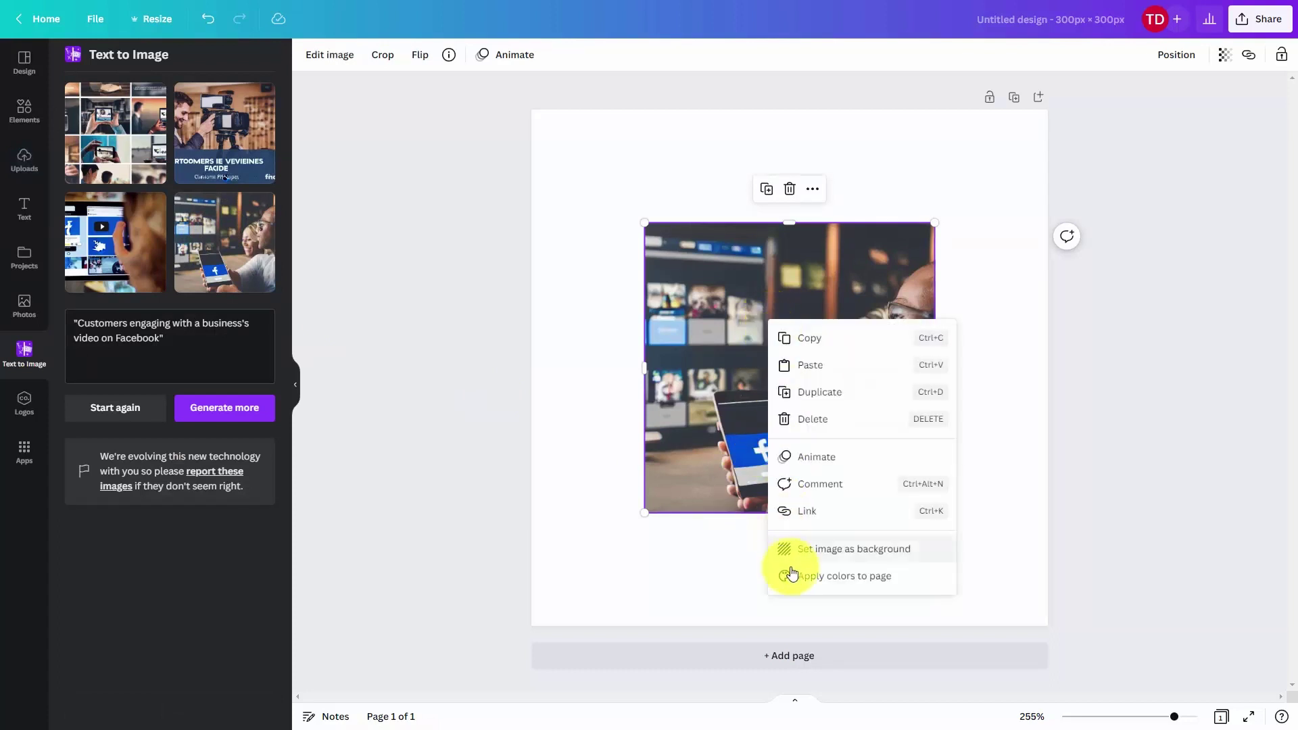
left_click(819, 553)
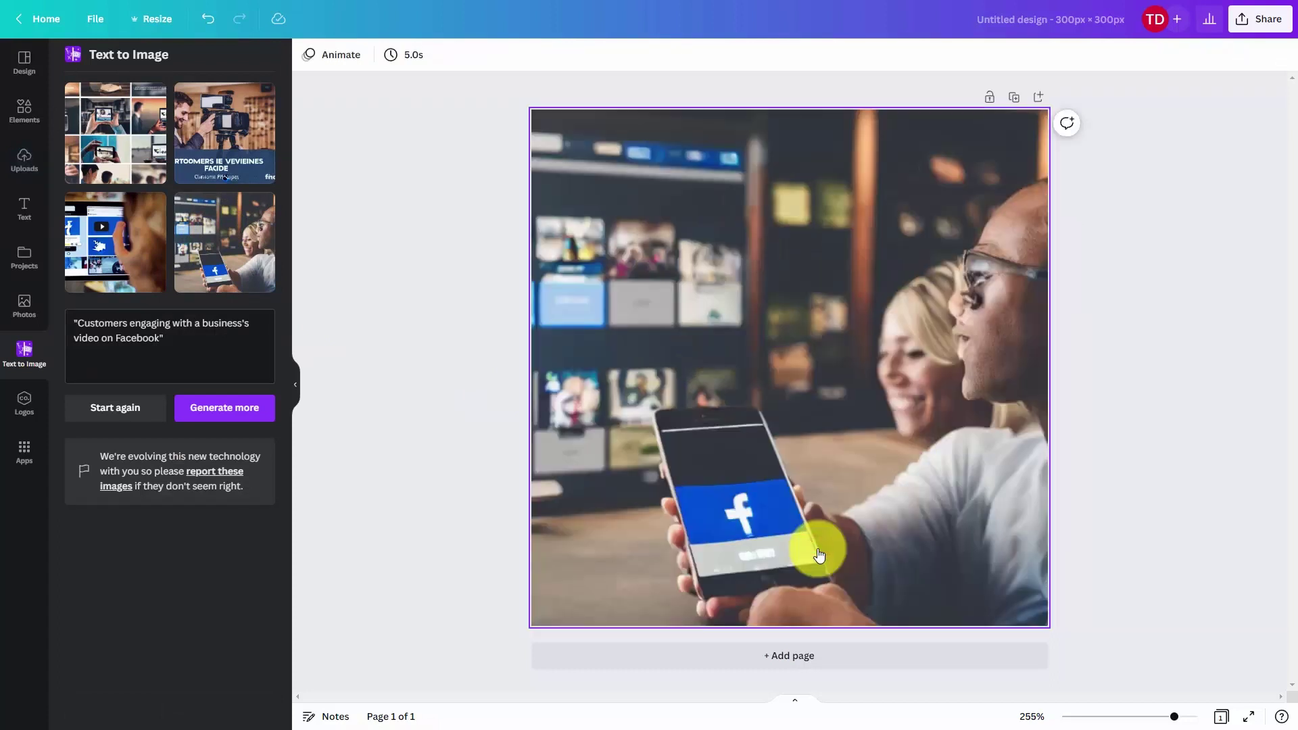
Step: Download the finished design as a PNG at size 1 (300 × 300 px)
left_click(1252, 20)
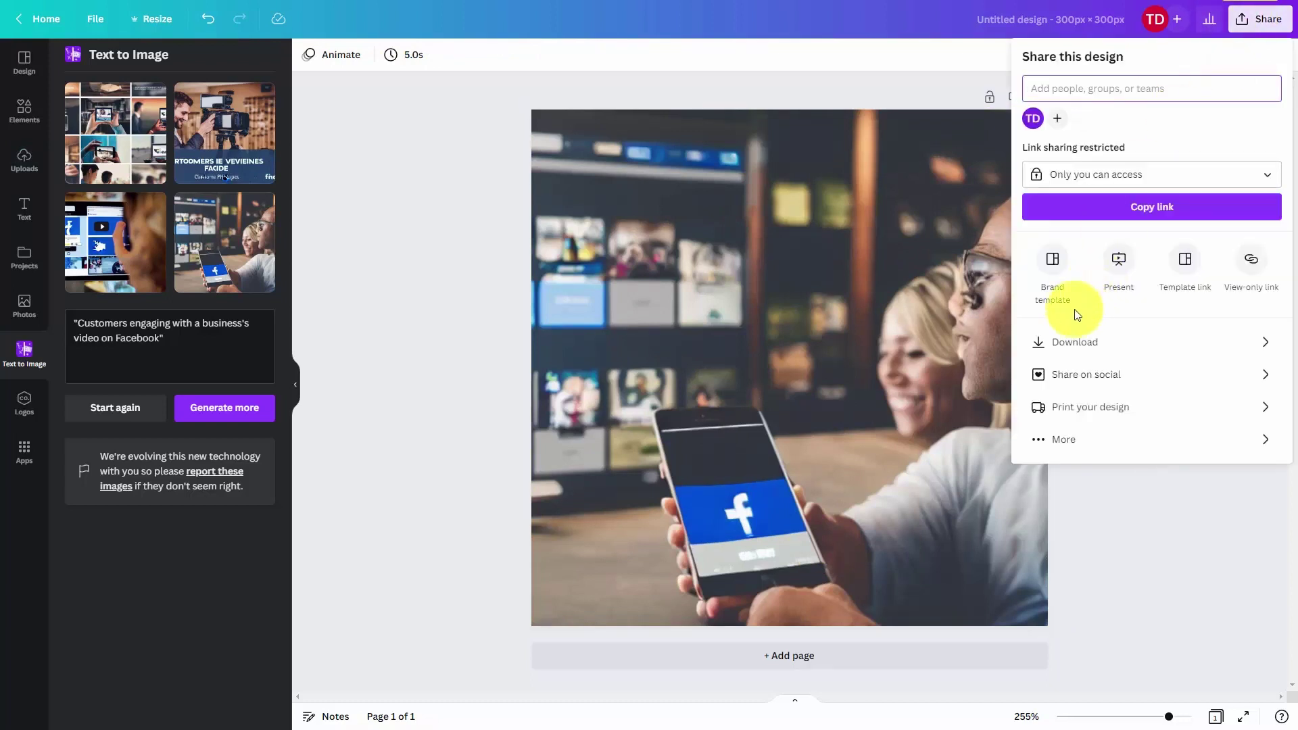
left_click(1067, 343)
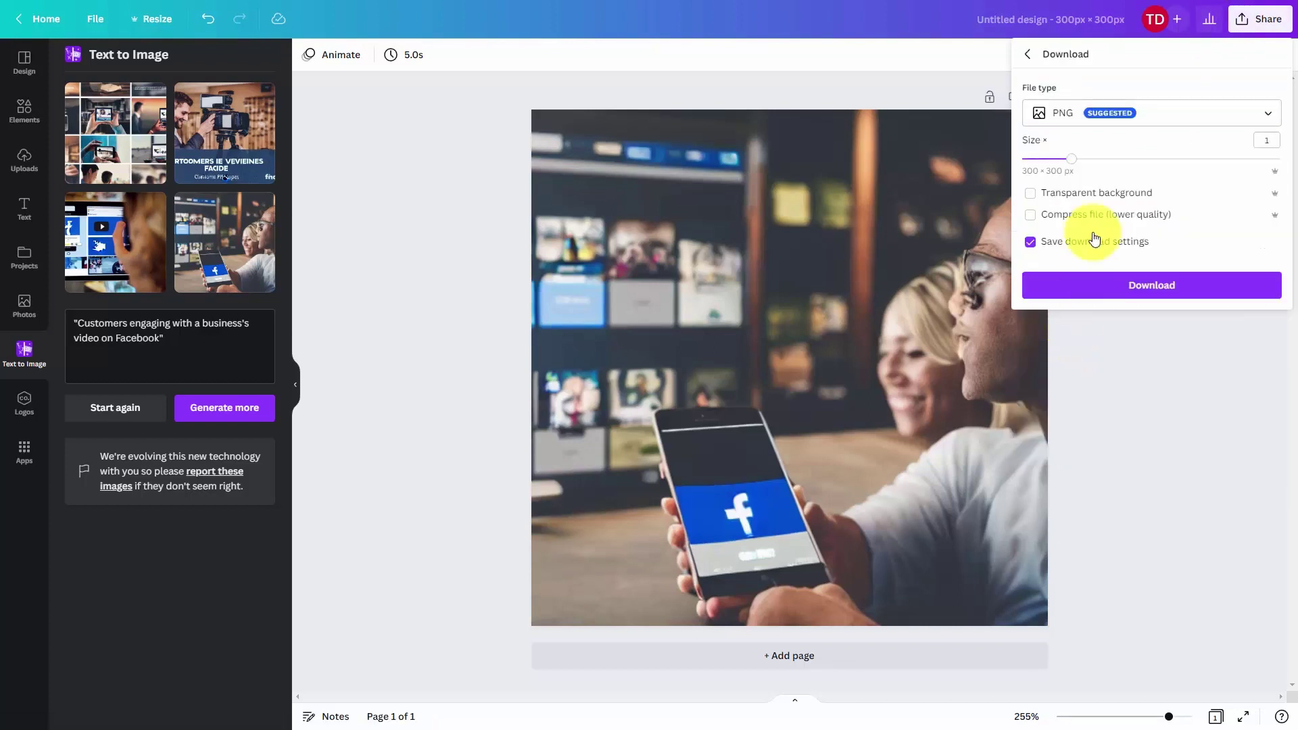
left_click(1124, 289)
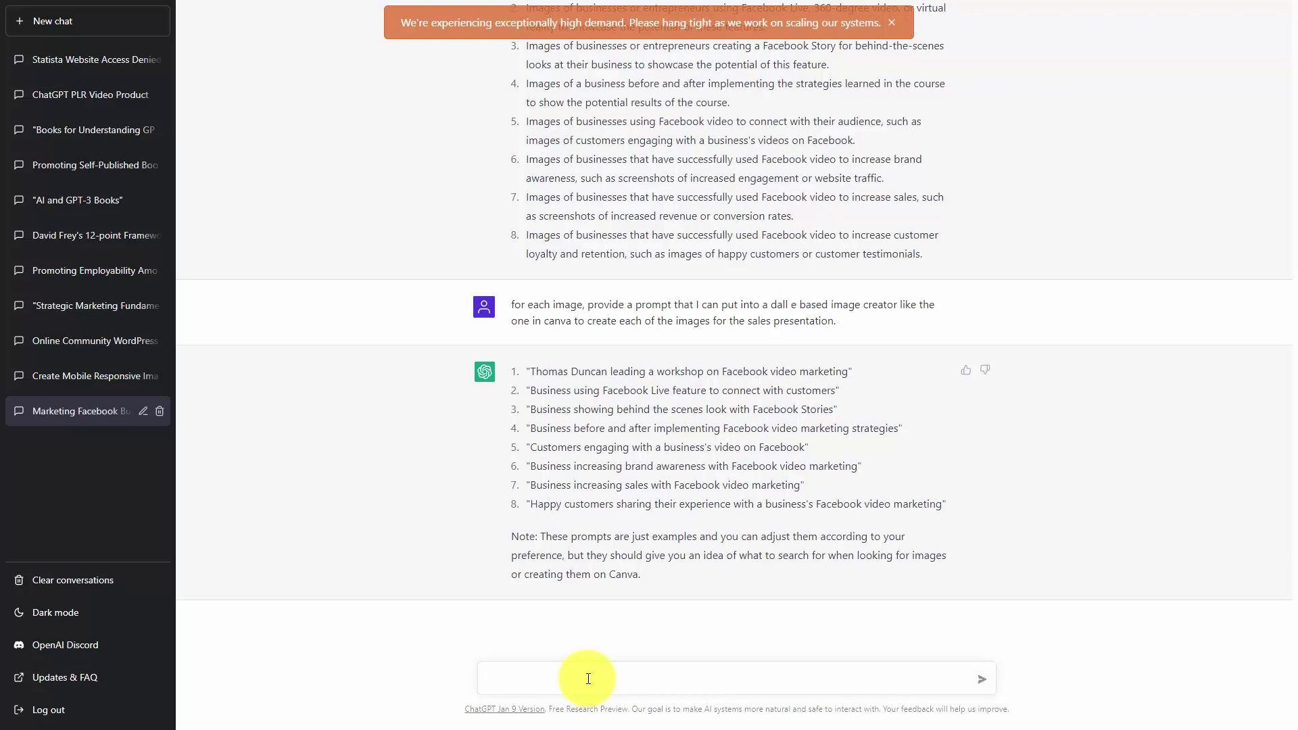
Step: In ChatGPT, try to request 5 different sales letter headlines, 2 using the Problem, Agitate Solve framework and 3 using the MAP framework
left_click(588, 679)
type("For the above sales letter, I'd like to choose from 5 for the final draft of the sales letter.")
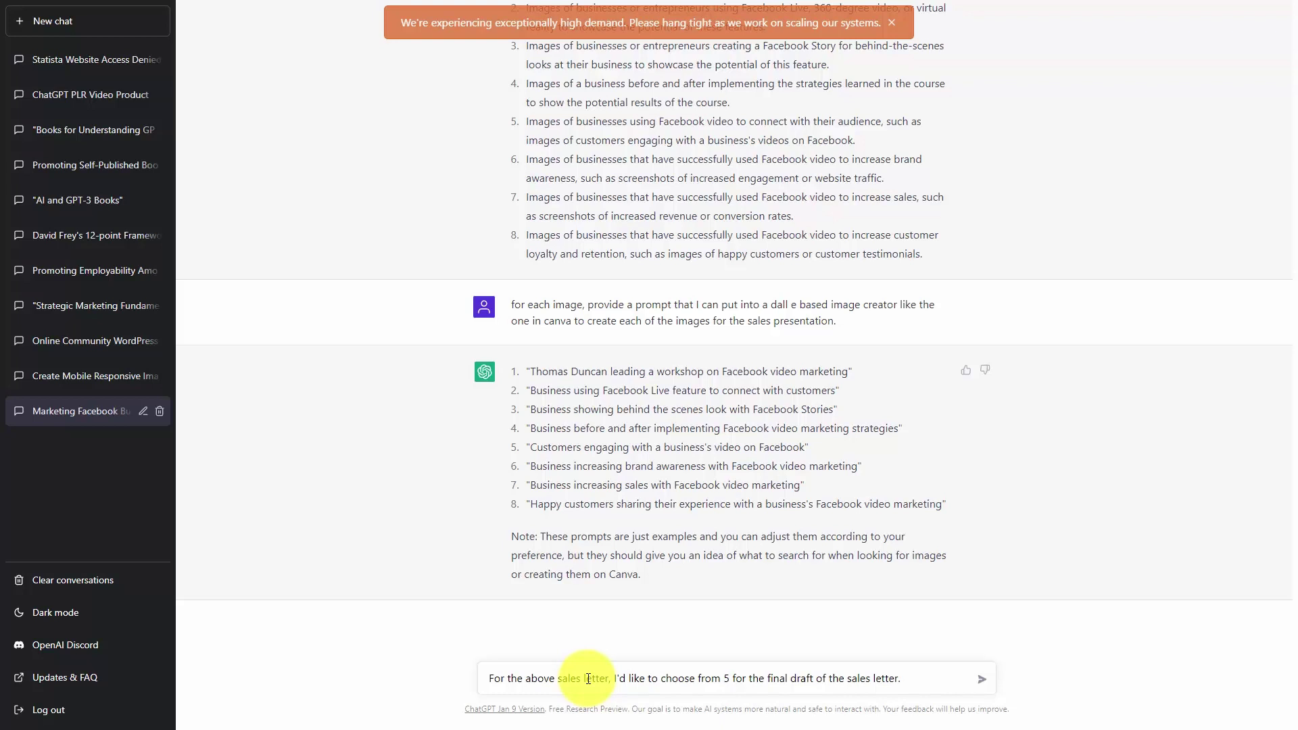
key("ctrl+a")
type("For the above sales letter, I'd like to choose from 5 different headline for the final draft of the sales letter.  For 2 of the Headlines Use the Problem, Agitate Solve Framework For 3 of the Headlines Use the MAP Framework")
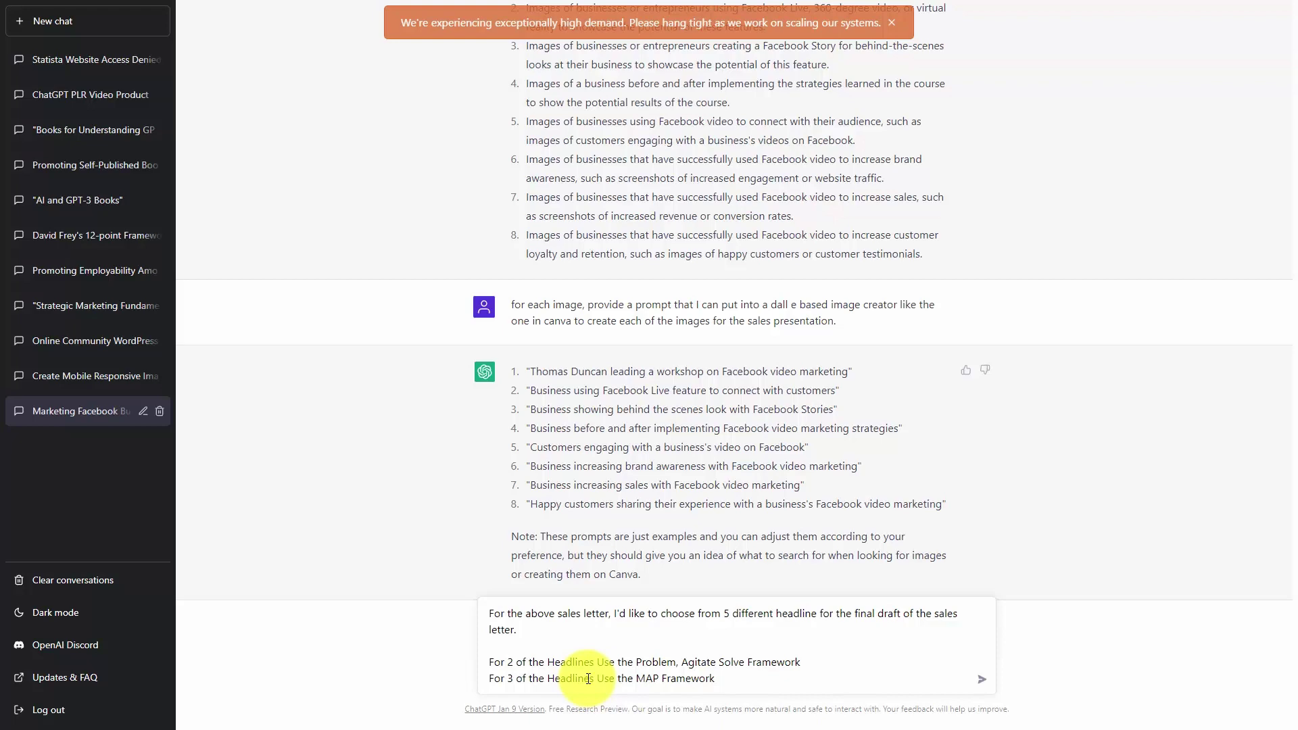
key("Return")
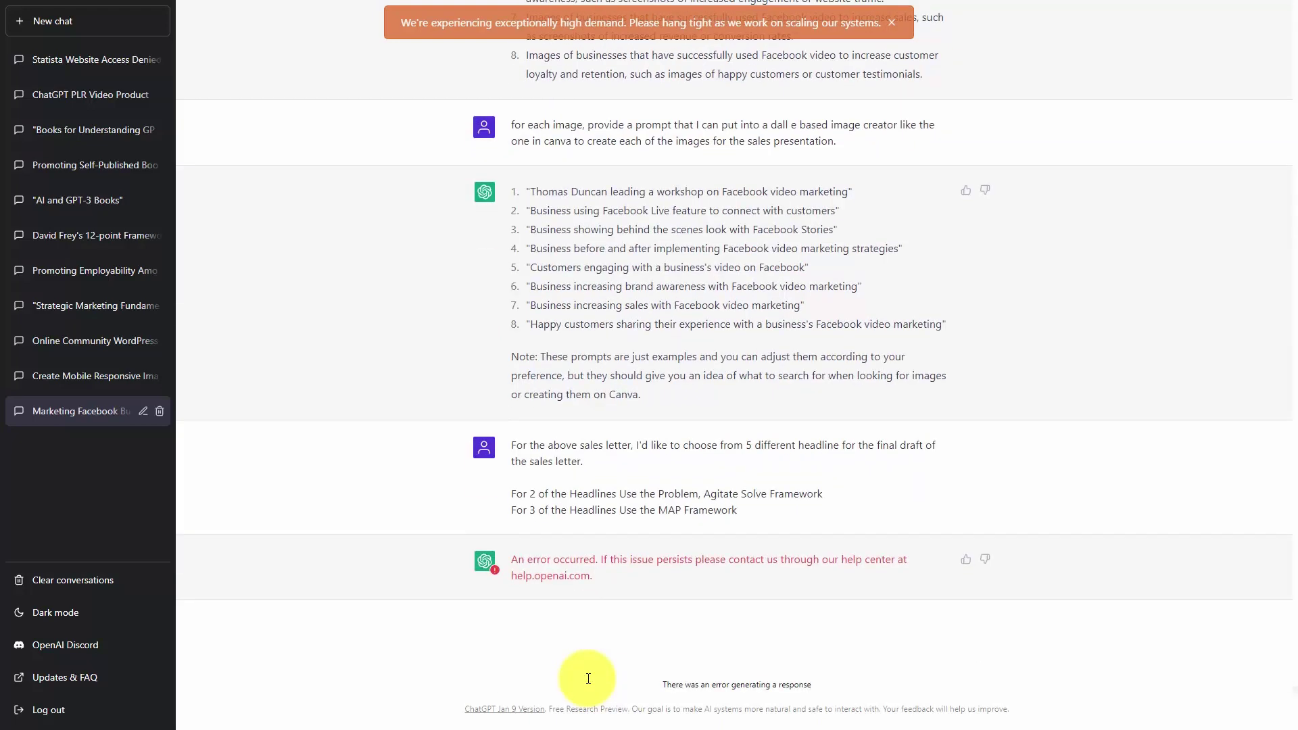
Step: Reload the chat and request 5 sales letter headlines, 3 MAP and 2 Problem agitate solve, plus 1 headline with 4 sub-headlines
key("F5")
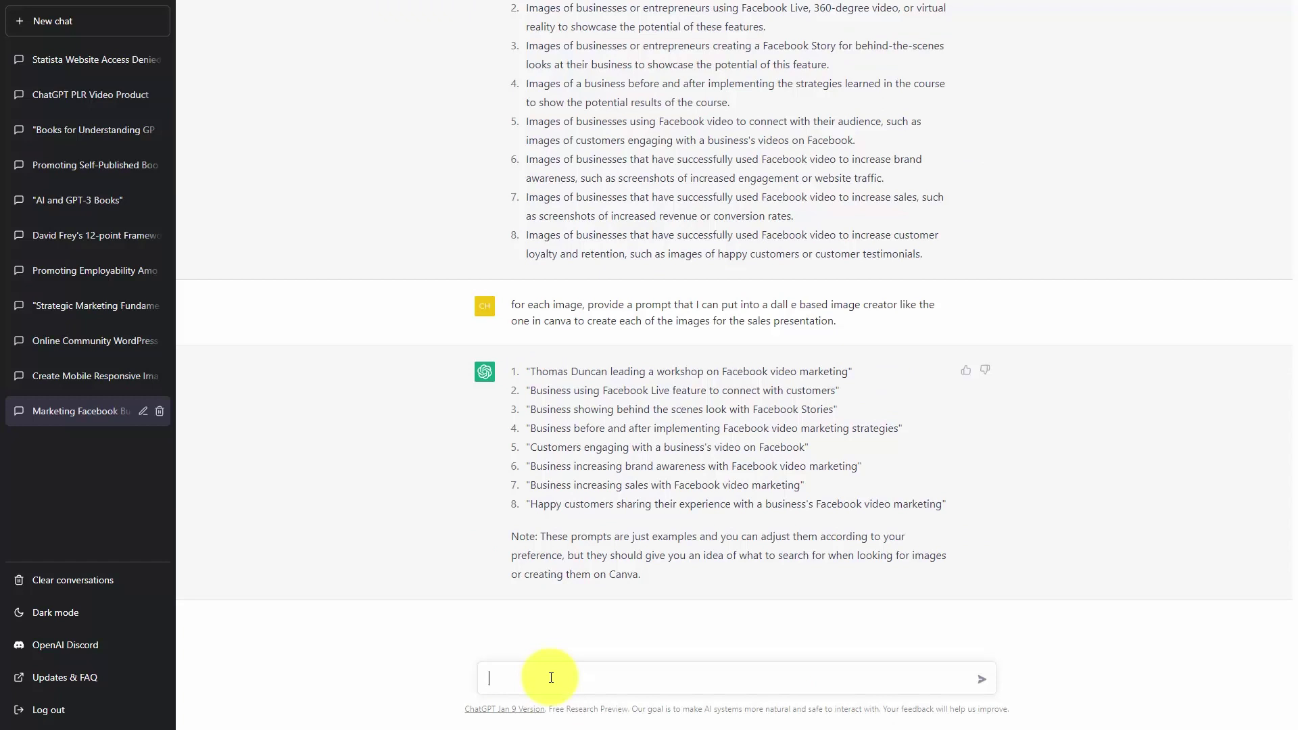
type("Write 5 headlines for the above sales letter.  Use the MAP framework for 3 of the headlines, use the Problem agitate solve framework for 2 of the headlines.")
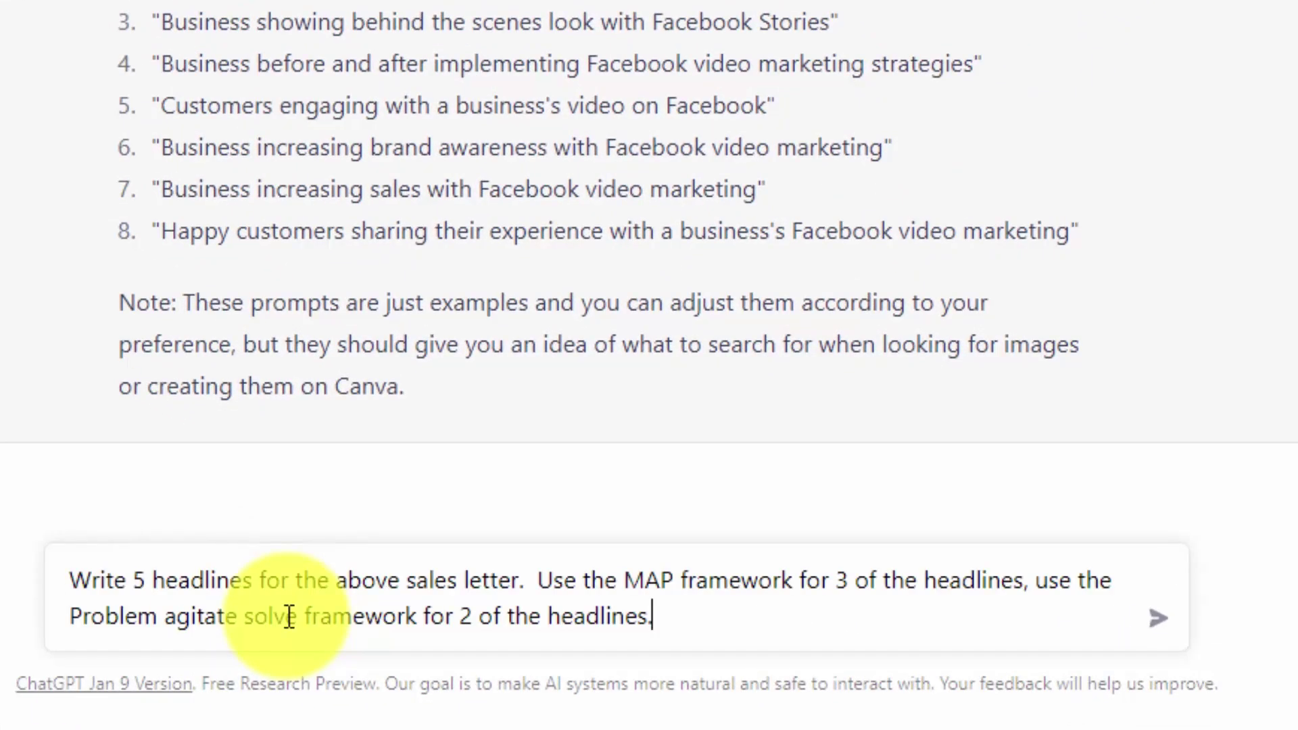
key("Return")
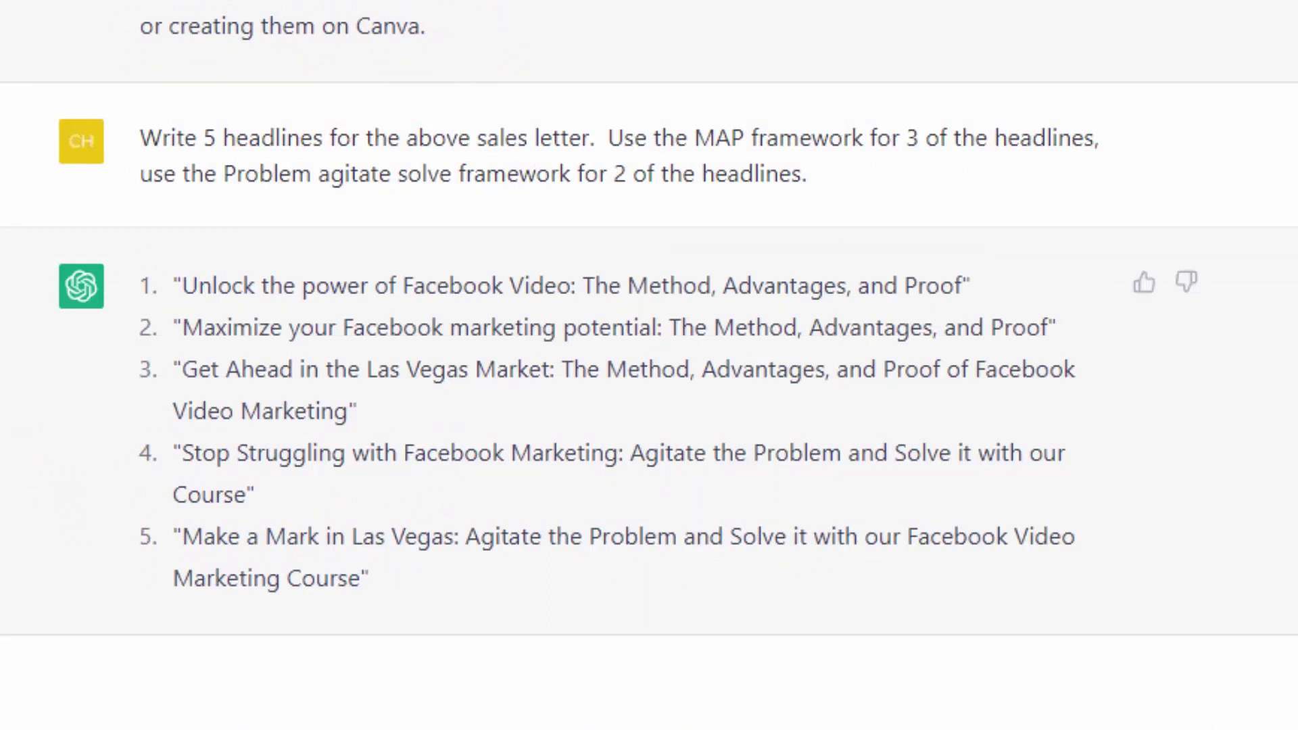
type("write 1 headline and 4 sub-headlines for the above sales letter.")
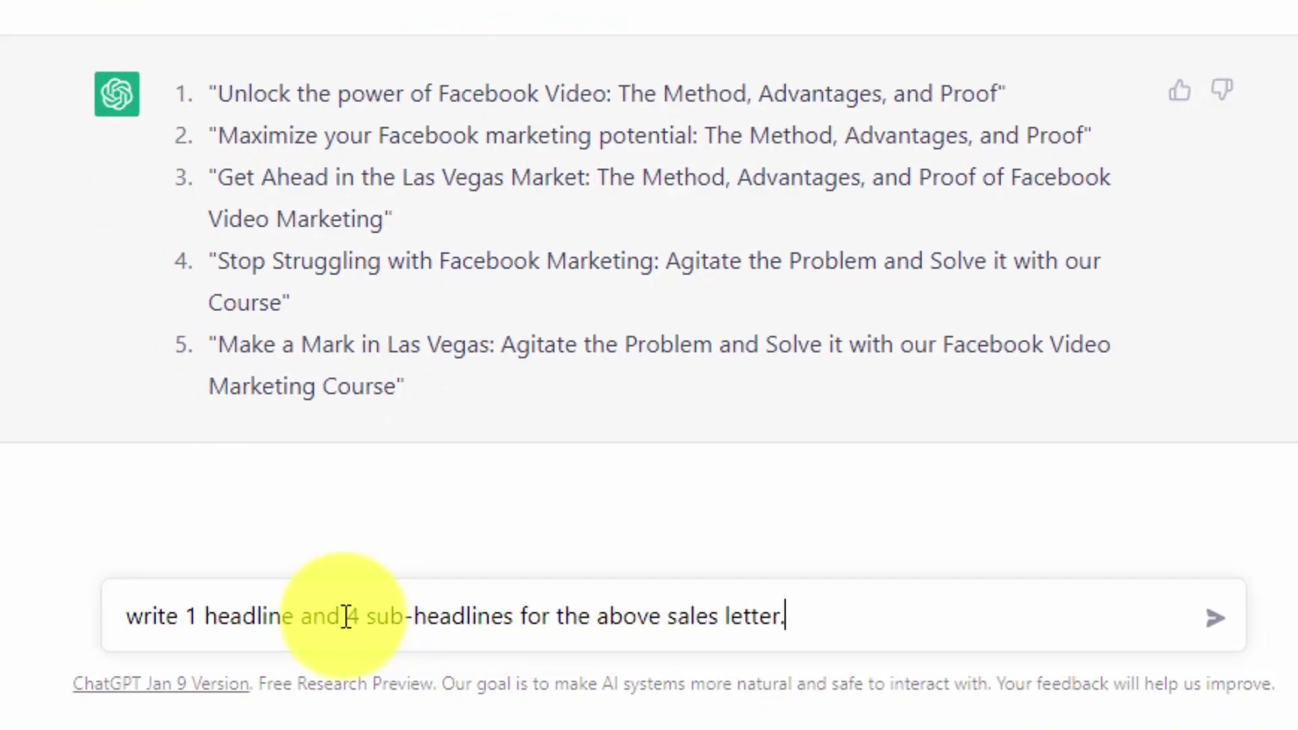
key("Return")
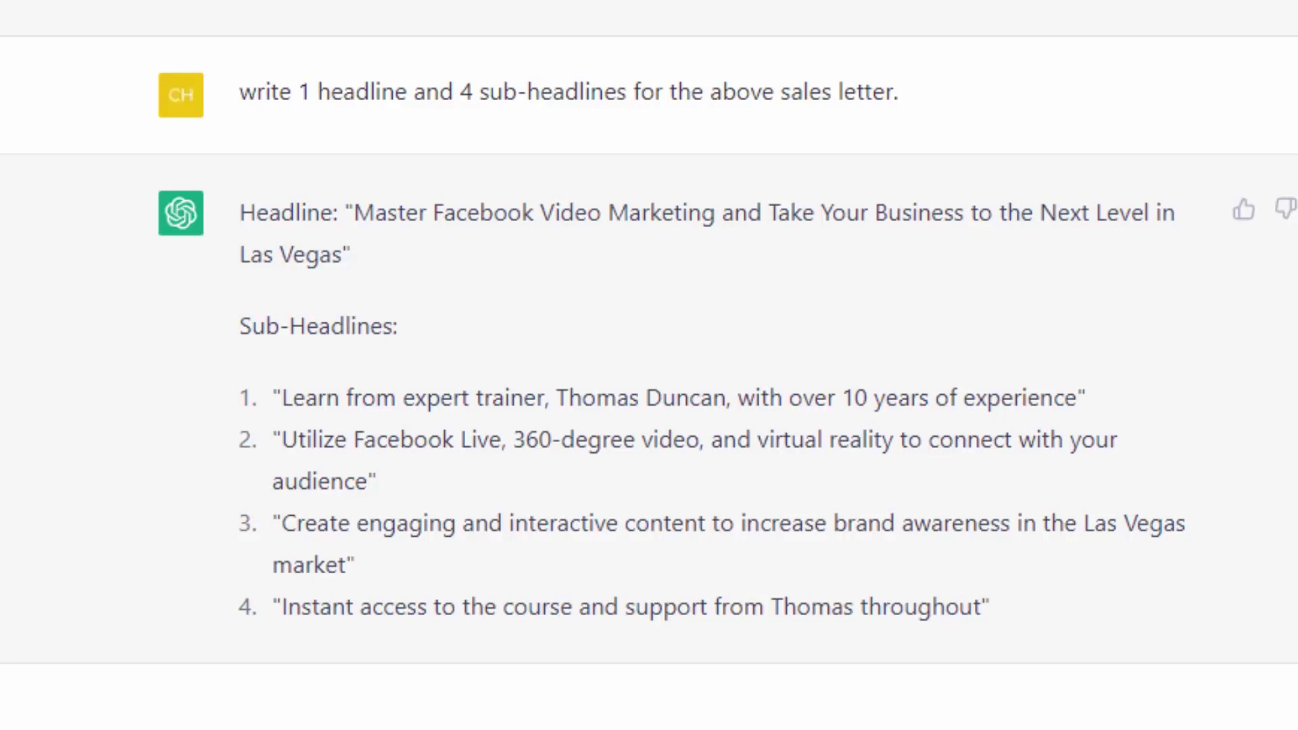
Step: Have the sales letter rewritten with the main headline and sub headlines in the best places, and a FINAL DRAFT in a casual and witty voice
left_click(336, 704)
type("Rewrite the sales letter above and insert the main headline and the sub headline in the best possible places.")
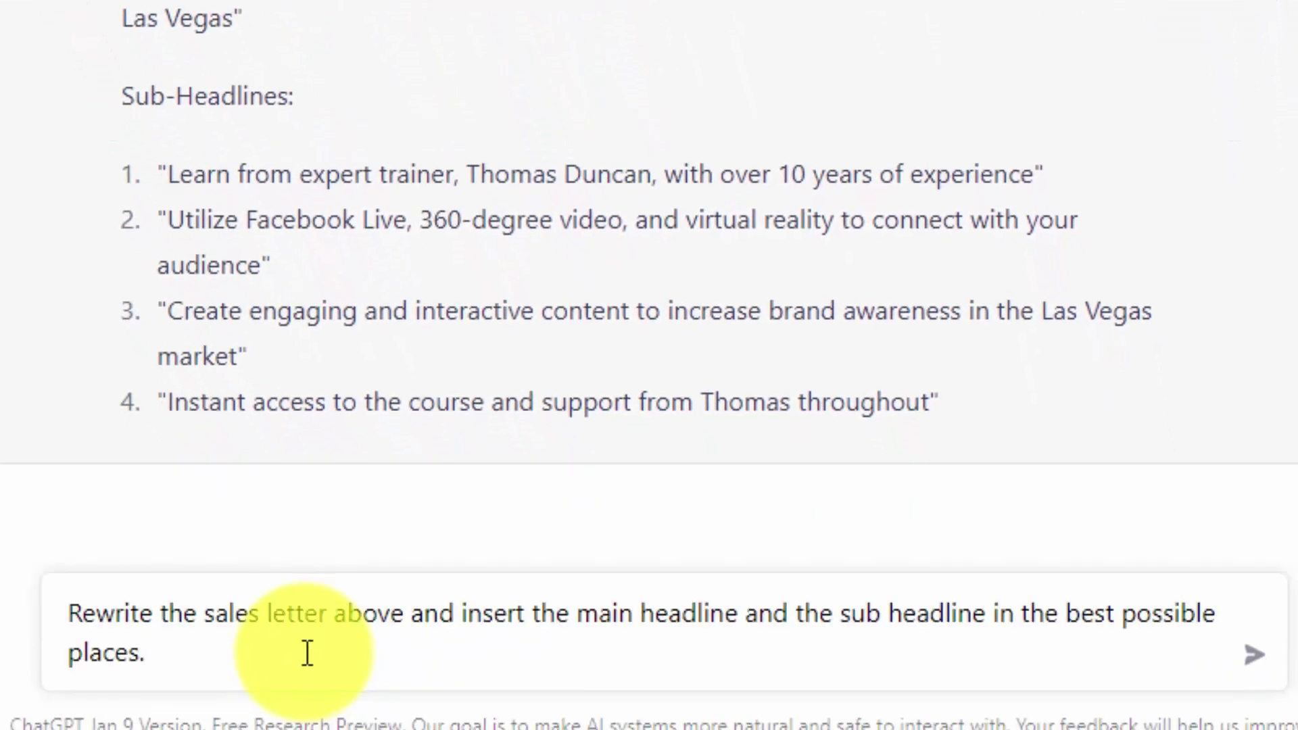
key("Return")
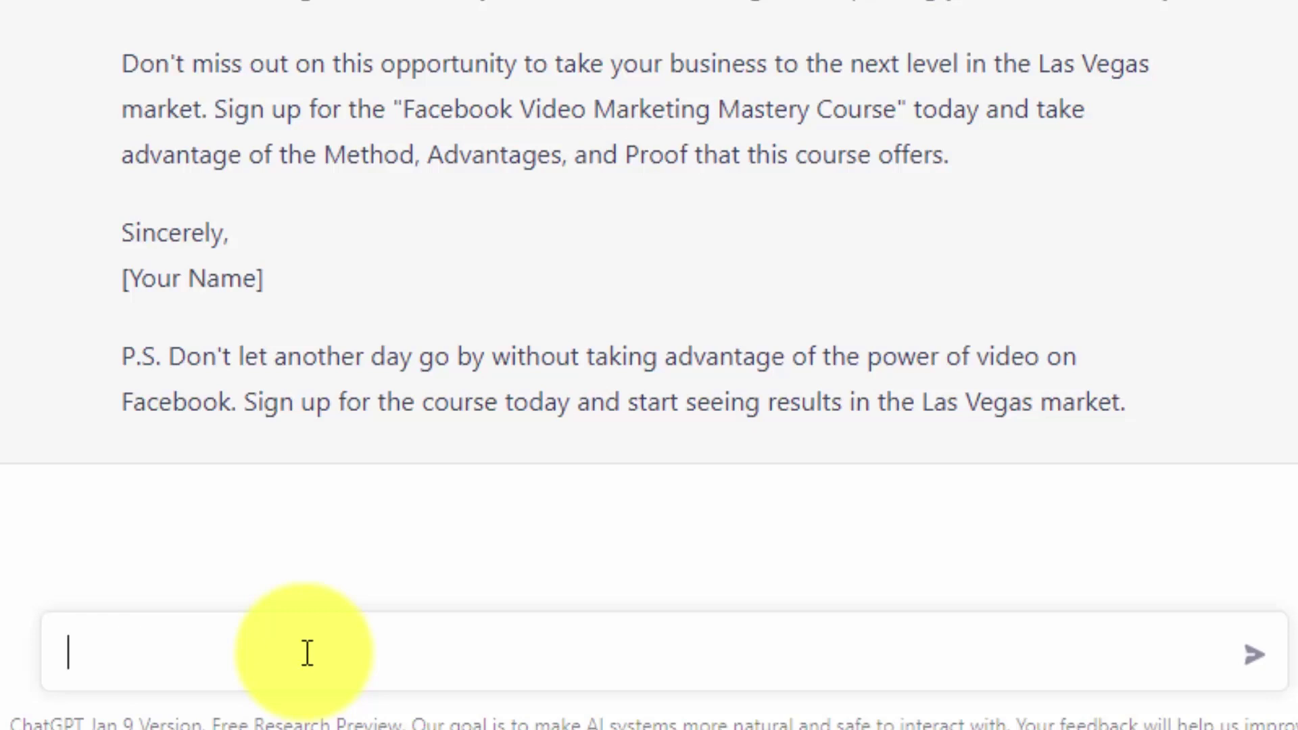
type("For the FINAL DRAFT please rewrite the sales letter in a casual and witty voice")
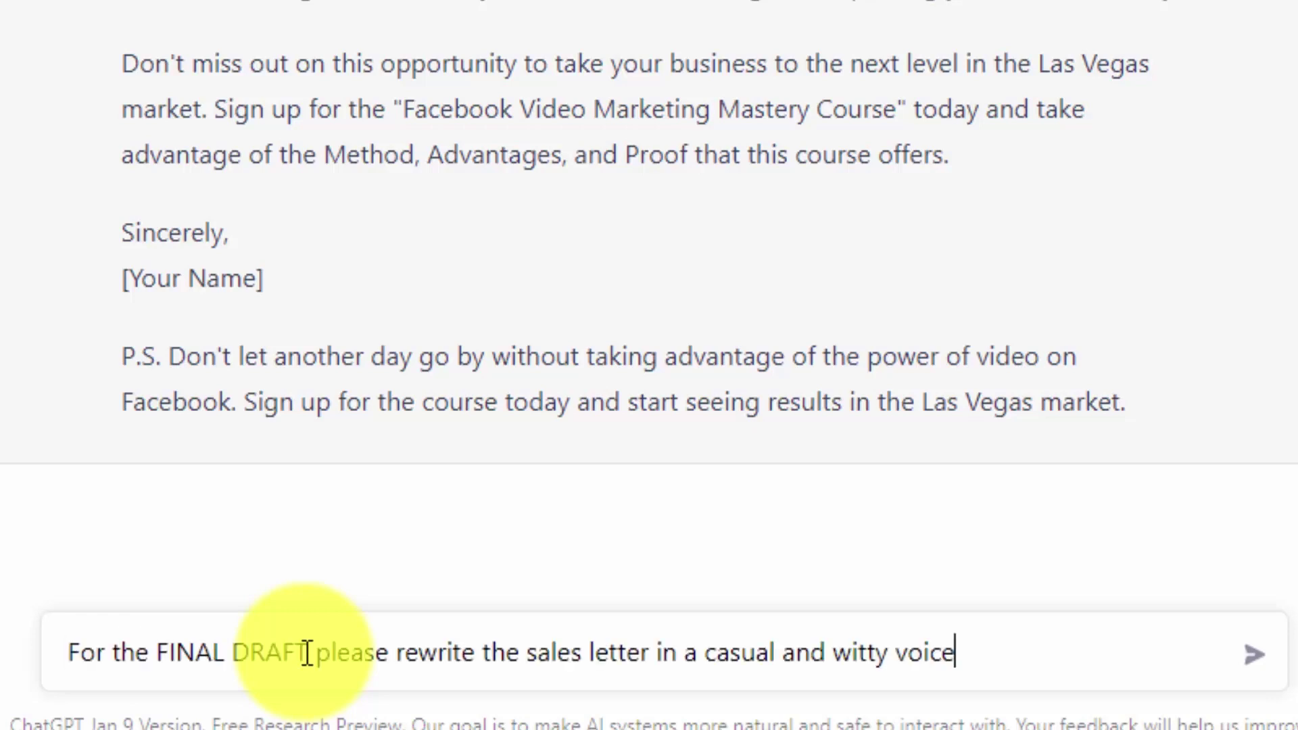
key("Return")
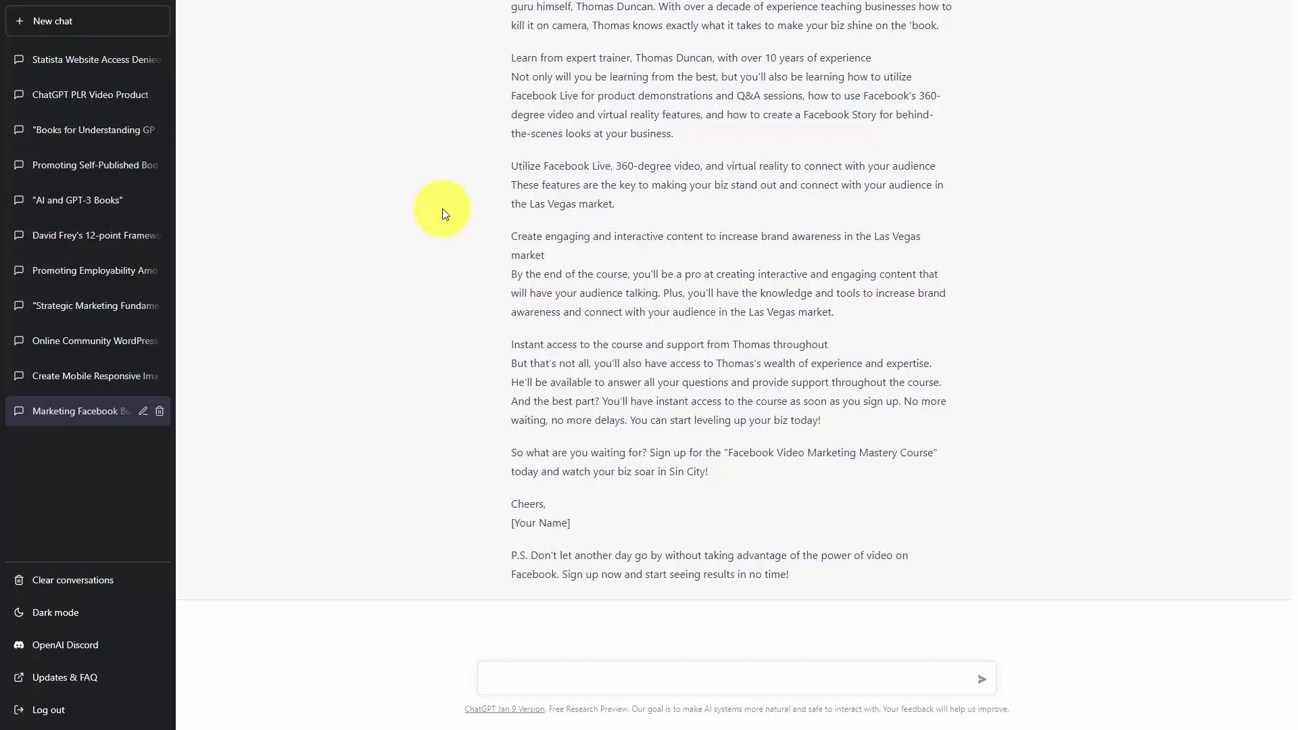
Step: Request a thank you page with a sales message, support desk address, $197 one on one help and free case study opt-in, removing the prompt's blank lines
key("ctrl+v")
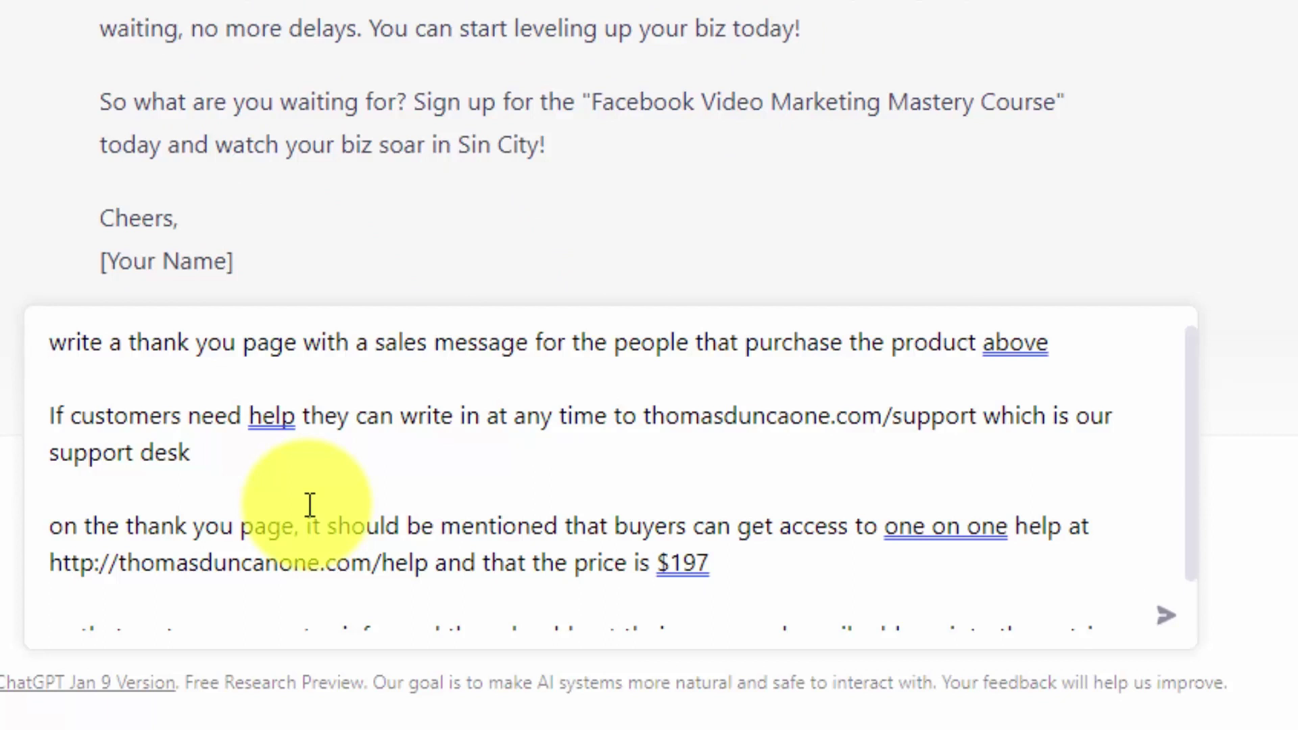
key("Down")
key("Delete")
key("Down")
key("Down")
key("Delete")
key("Down")
key("Down")
key("Delete")
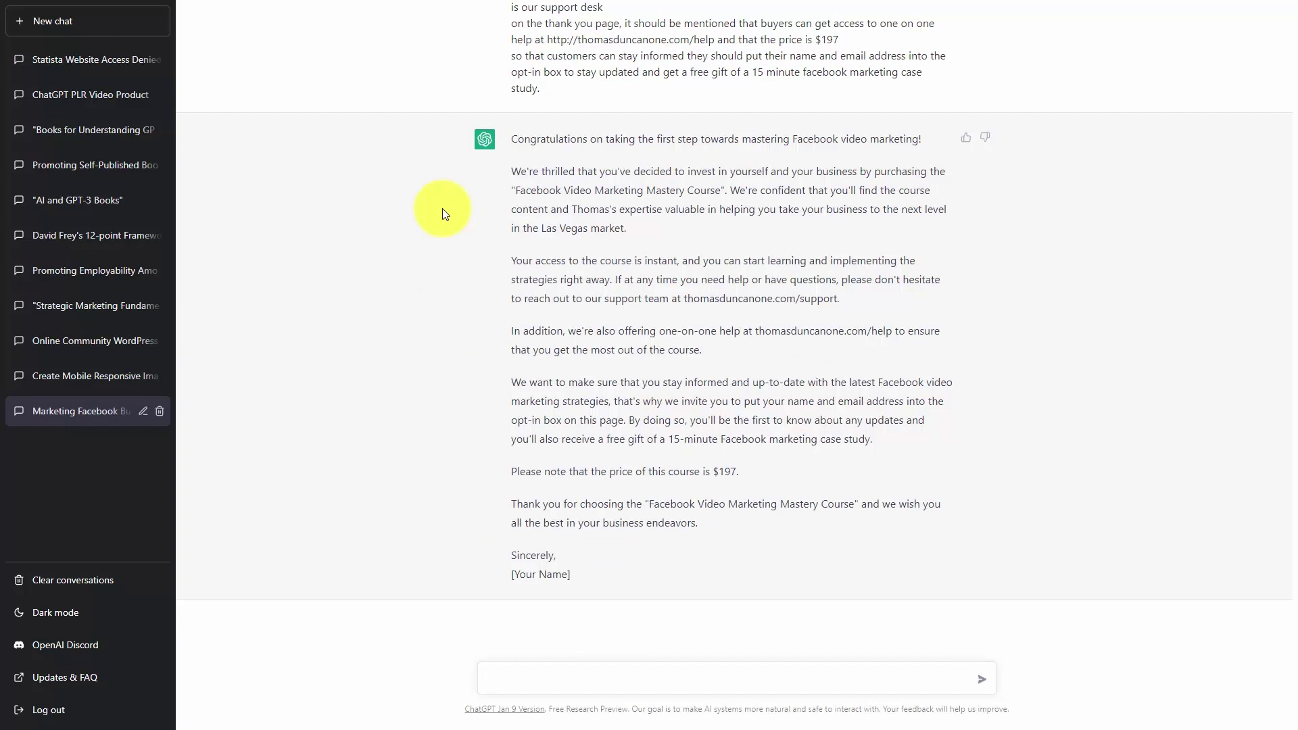
Step: Have the thank you page rewritten with the price and a sales message beside the one-on-one help sentence, plus two sentences on the benefits
type("rewrite the thank you page message but make sure that the price of the course is mentioned with a sales message right next to the sentence \"In addition, we're also offering one-on-one help at thomasduncanone.com/help to ensure that you get the most out of the course.\"  Include two sentences telling them how they will benefit")
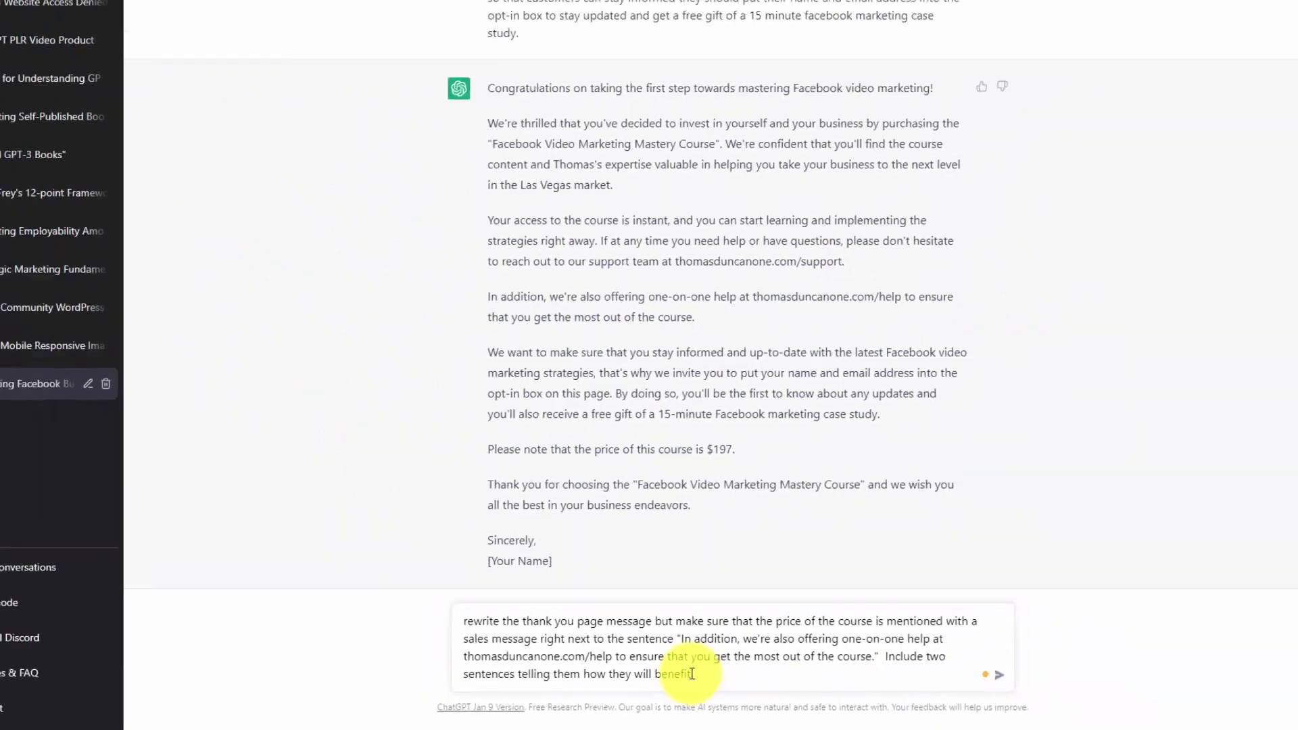
key("Return")
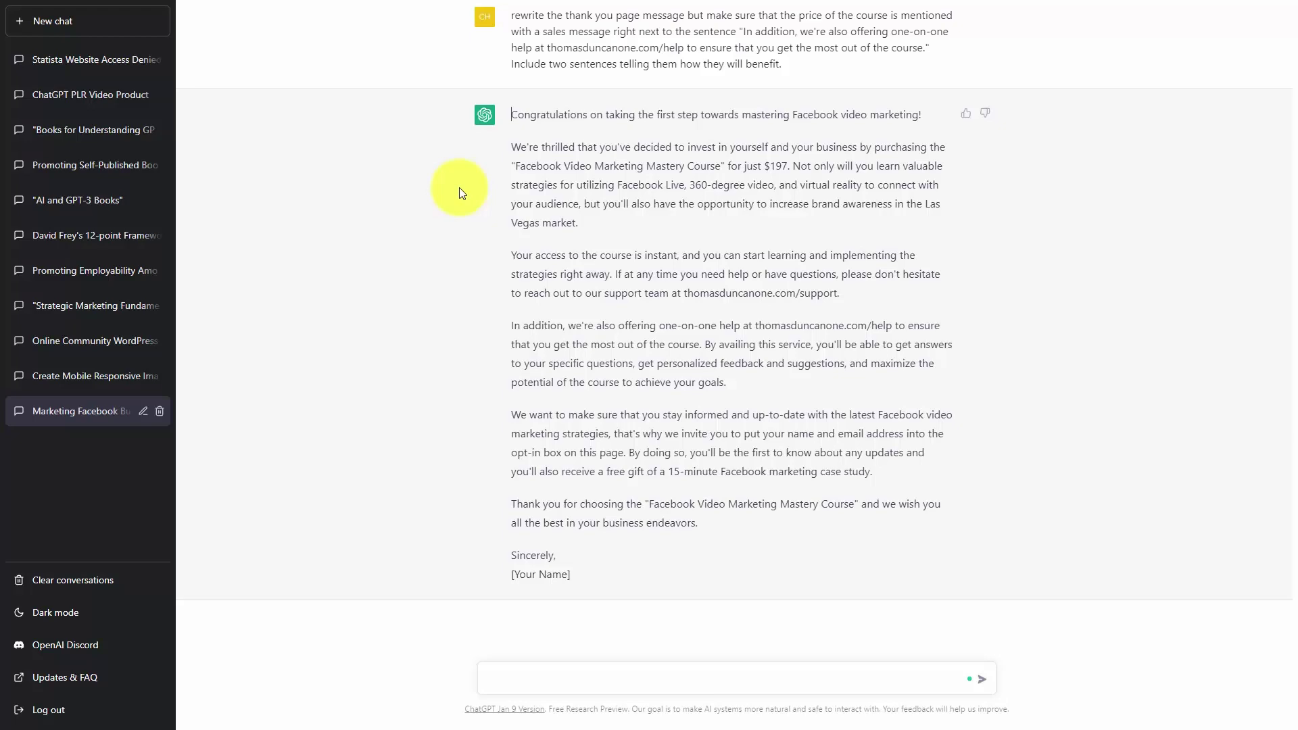
Step: Ask for a list of 10 marketing and sales frameworks for writing customer emails that sell a digital information product
left_click(505, 666)
type("Please list 10 Marketing and Sales Frameworks for writing emails to customers to sell a digital information product.")
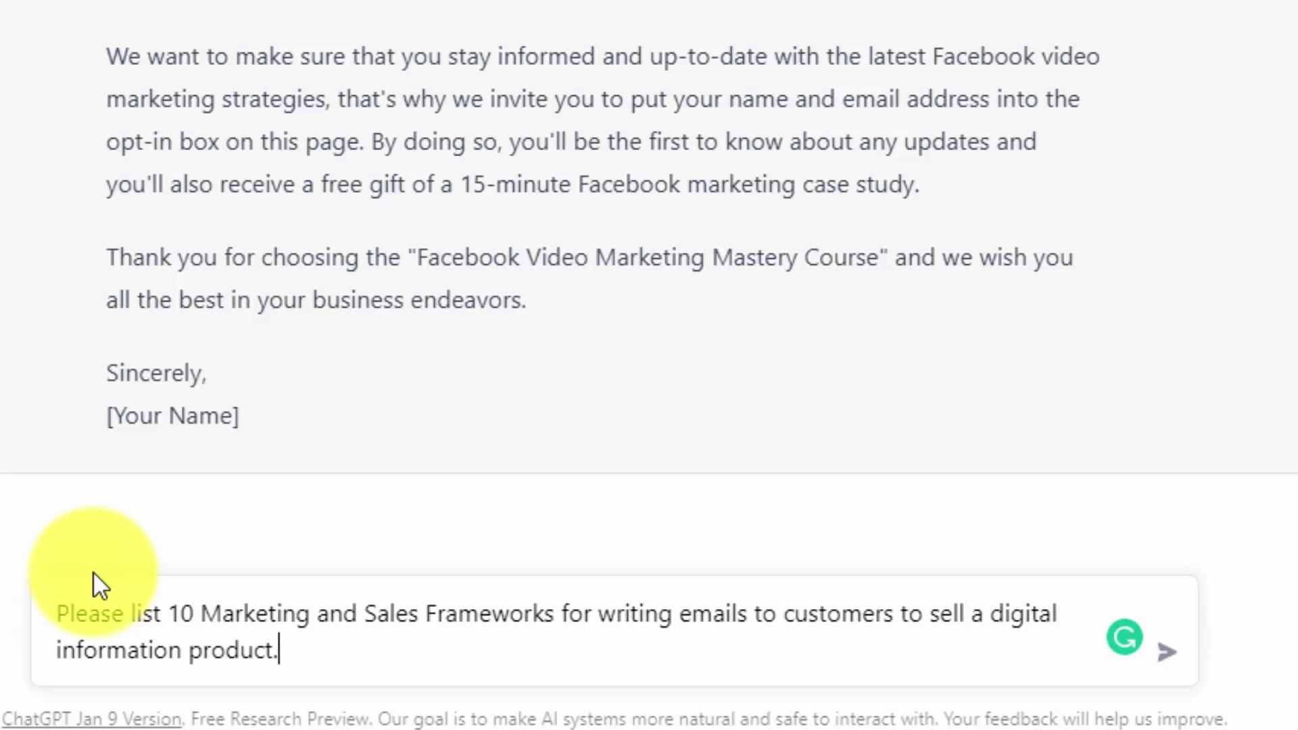
key("Return")
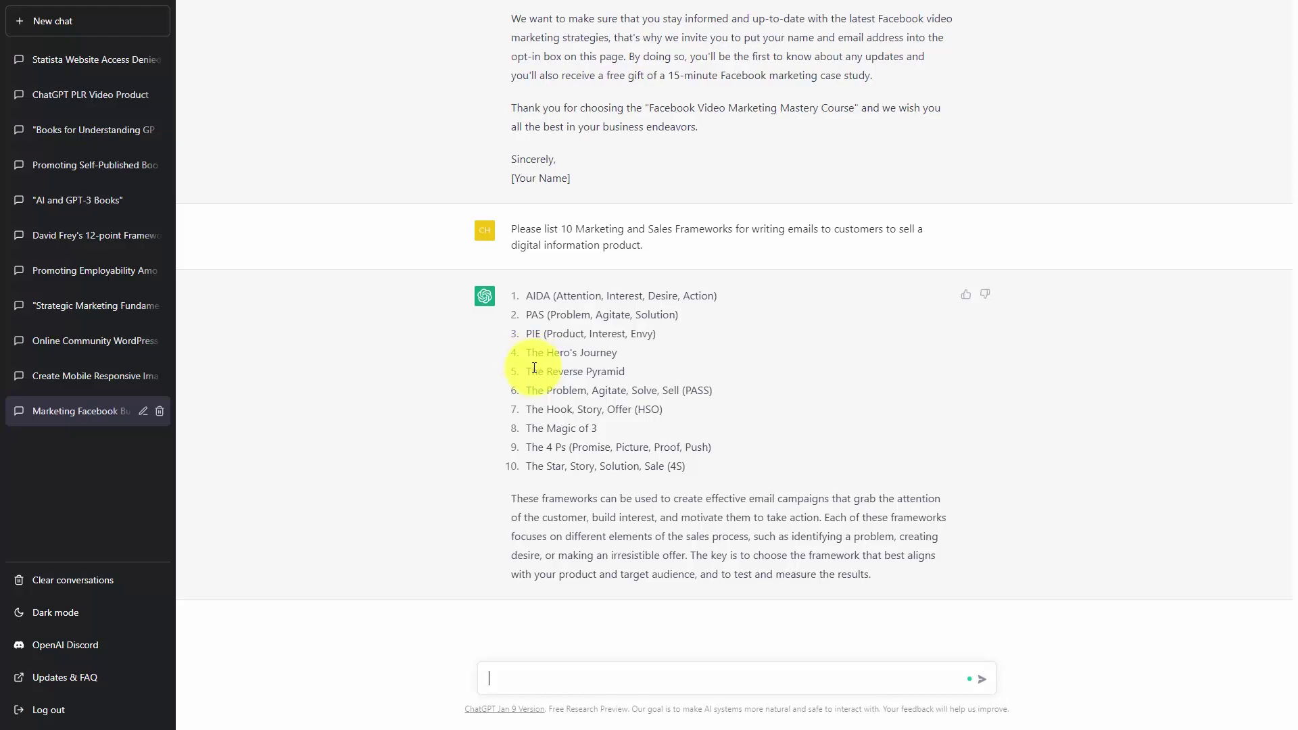
Step: Request an email selling the product above that does not mention the price
scroll(386, 427, "up", 10)
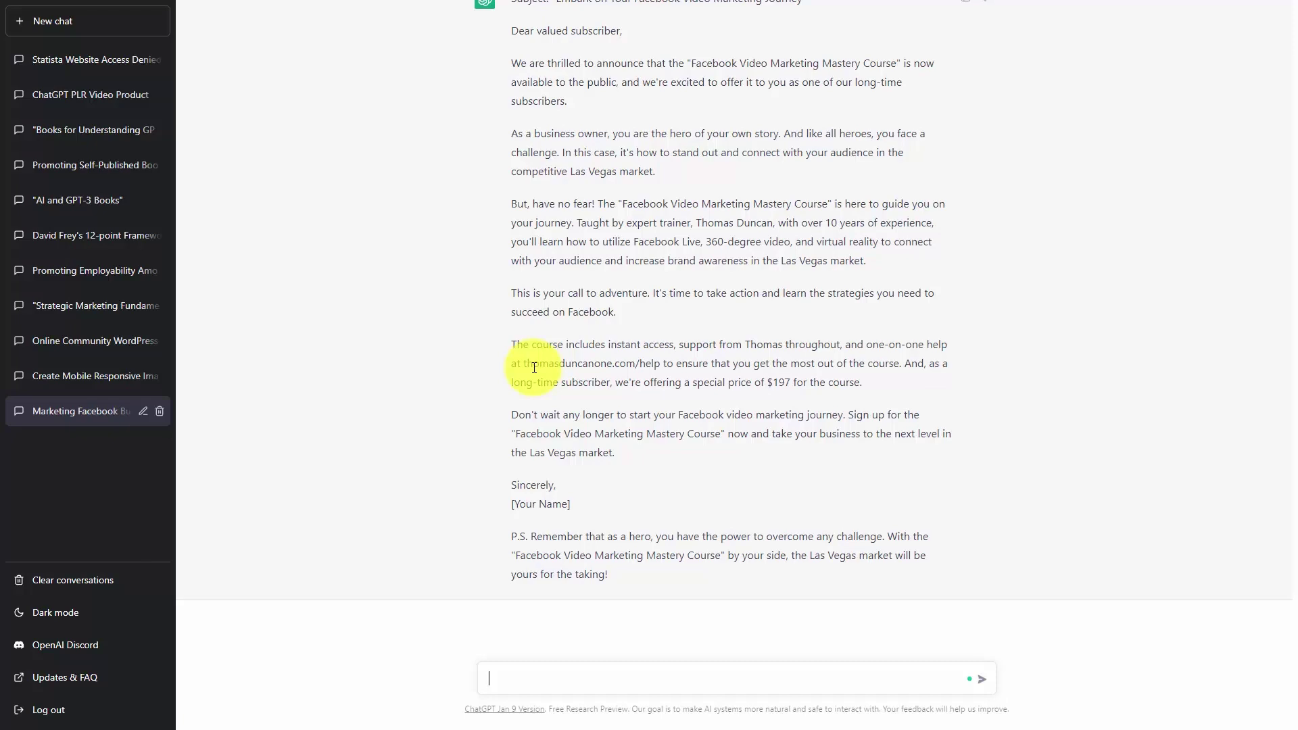
type("write an email selling the product above, but don't mention the price.")
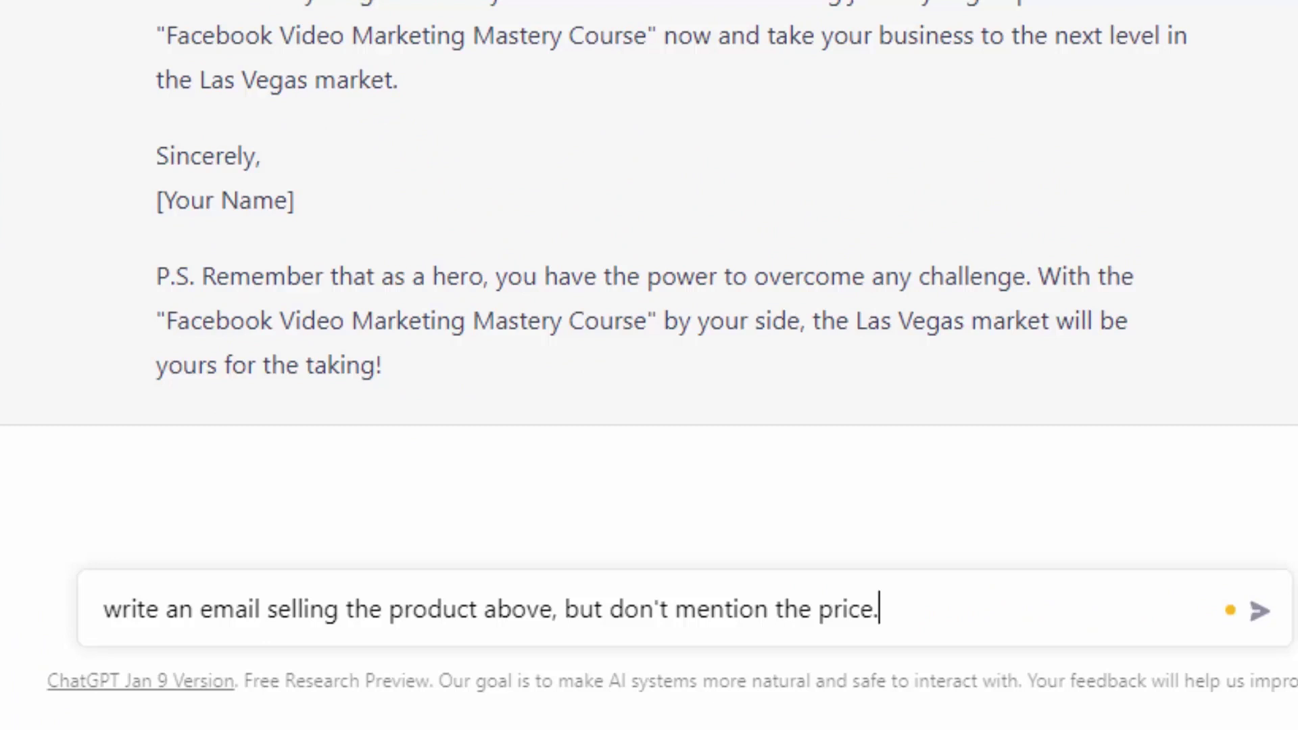
key("Return")
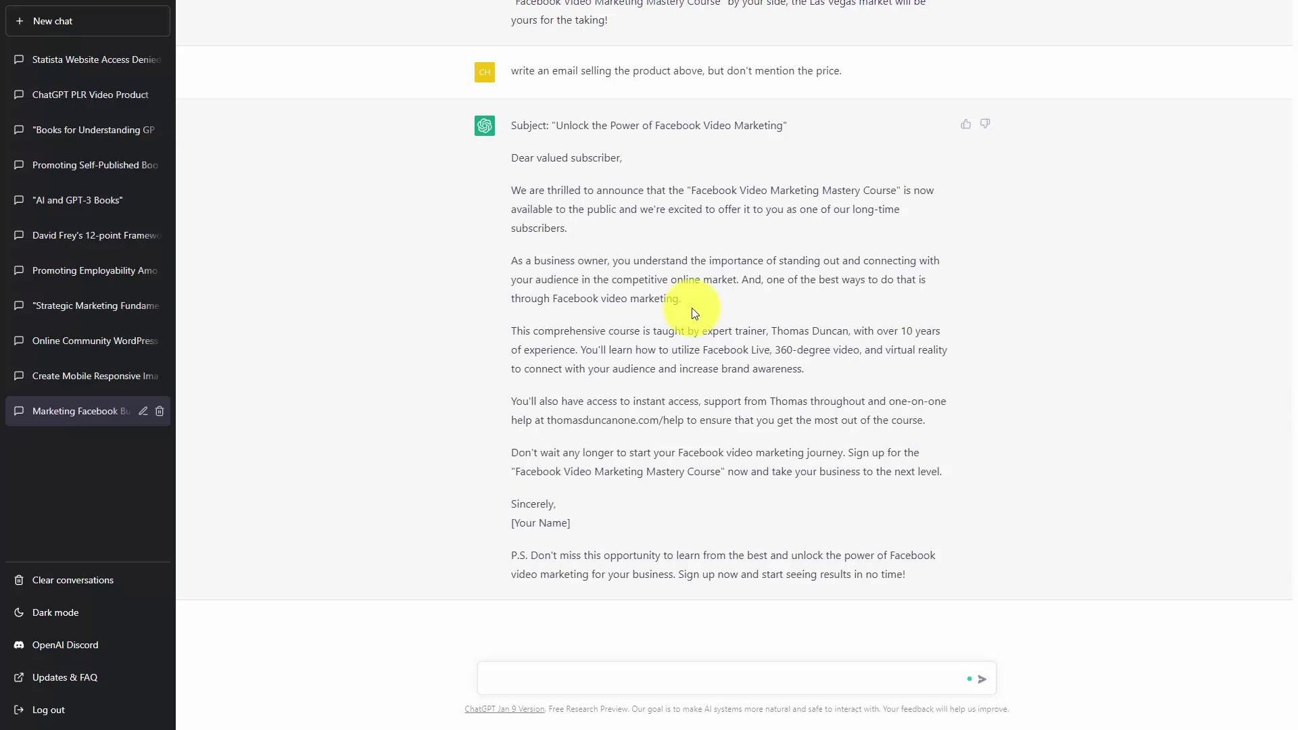
Step: Request an email for existing affiliates with 50% commissions per $197 sale, a 10 day launch, 60 days after launch, link and support addresses, and 35%
type("write an email to existing affiliates to promote the above product to their email list. they will receive 50% commissions of each $197 sale through their affiliate link. the launch will last for 10 days but they will be cooked for 60 days after the launch To get their link they should go to thomasduncanone.com/jv If they have not been approved, they should contact Thomas at thomasduncanone.com/jvsupport the product was just released minutes ago and is covering at 35%.")
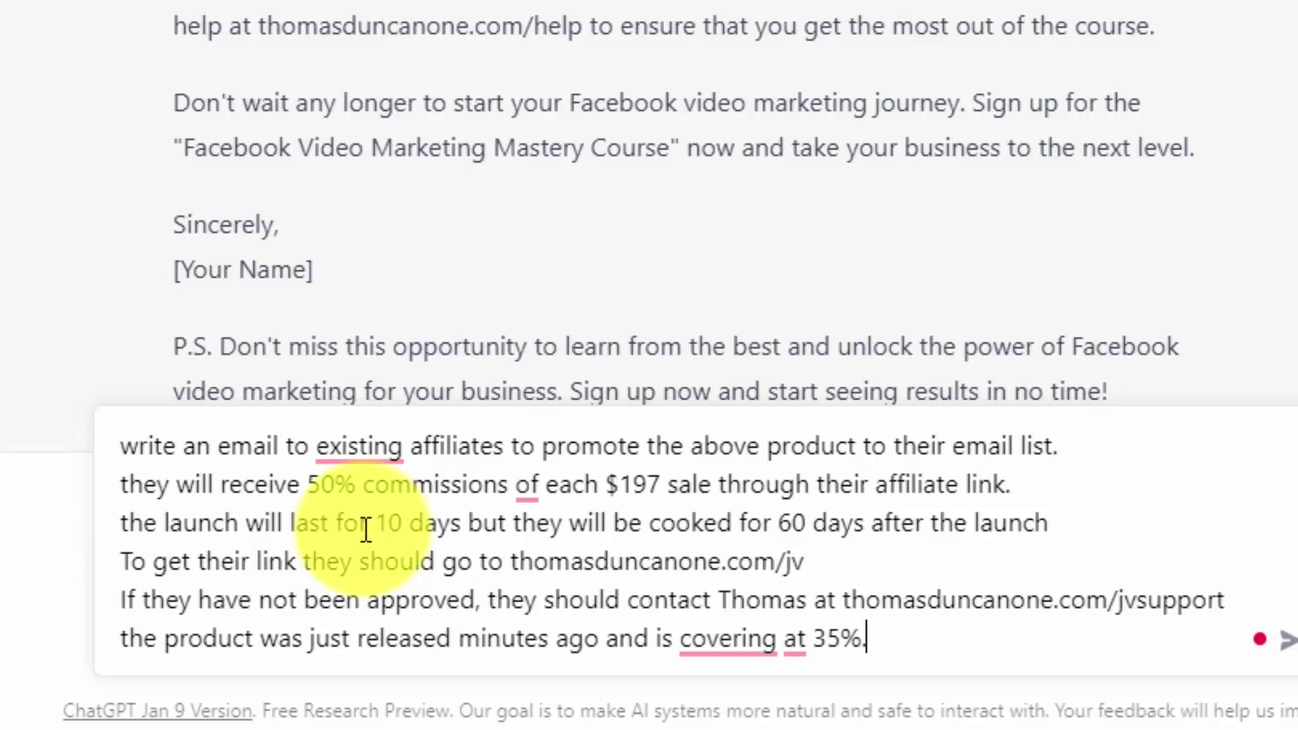
key("Return")
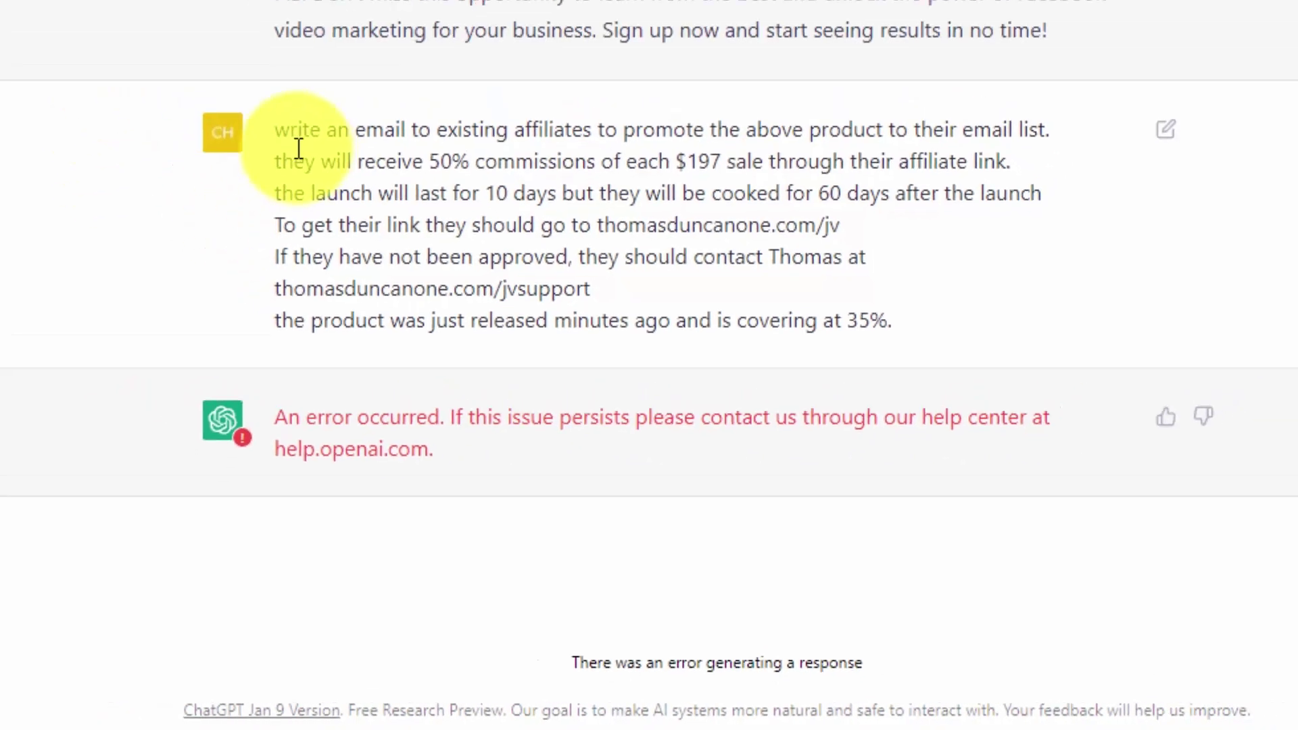
Step: Copy the unanswered affiliate email prompt, reload the chat and submit the same prompt again
left_click_drag(269, 132, 927, 343)
key("ctrl+c")
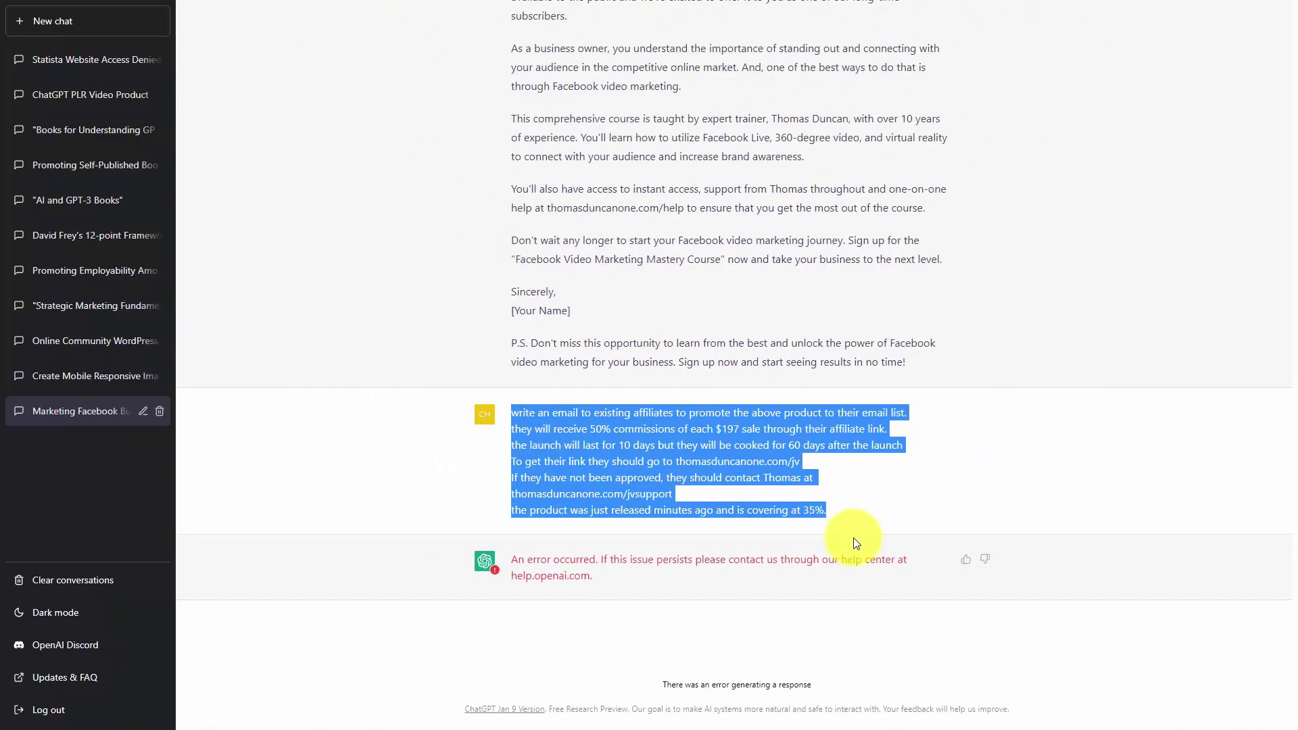
key("F5")
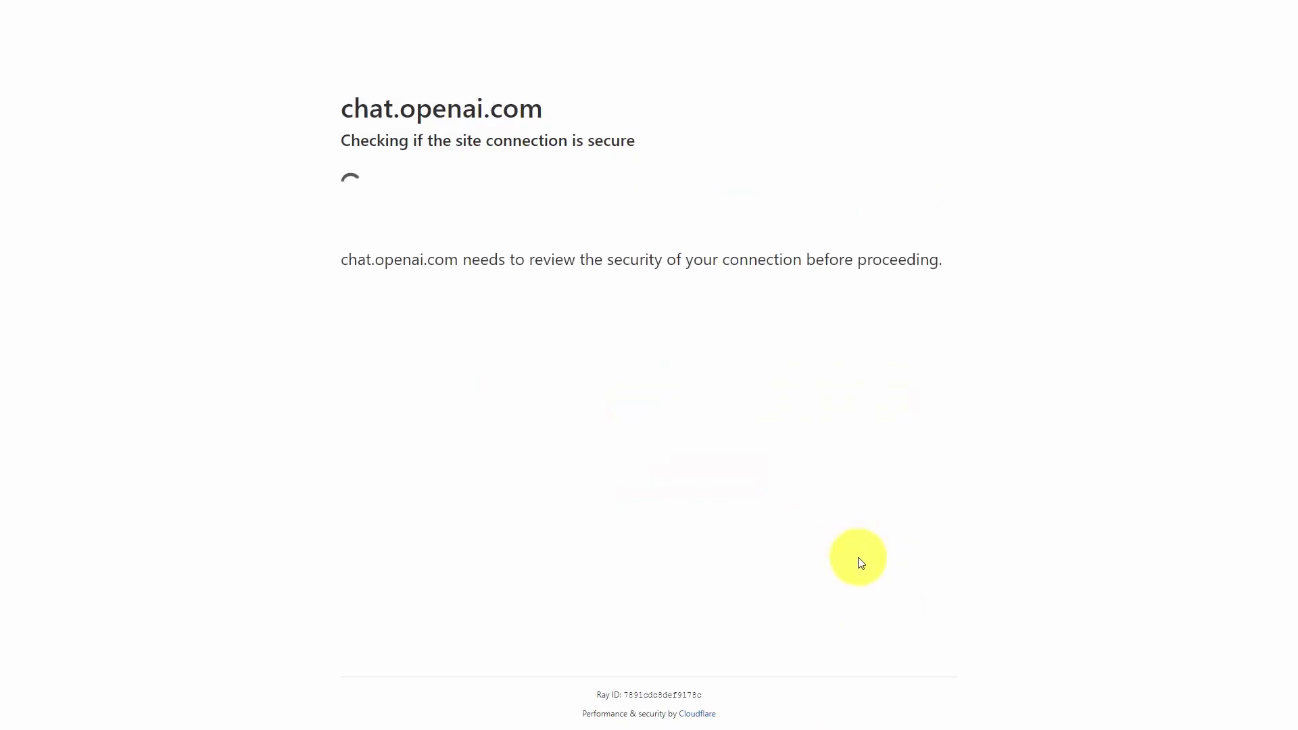
left_click(556, 673)
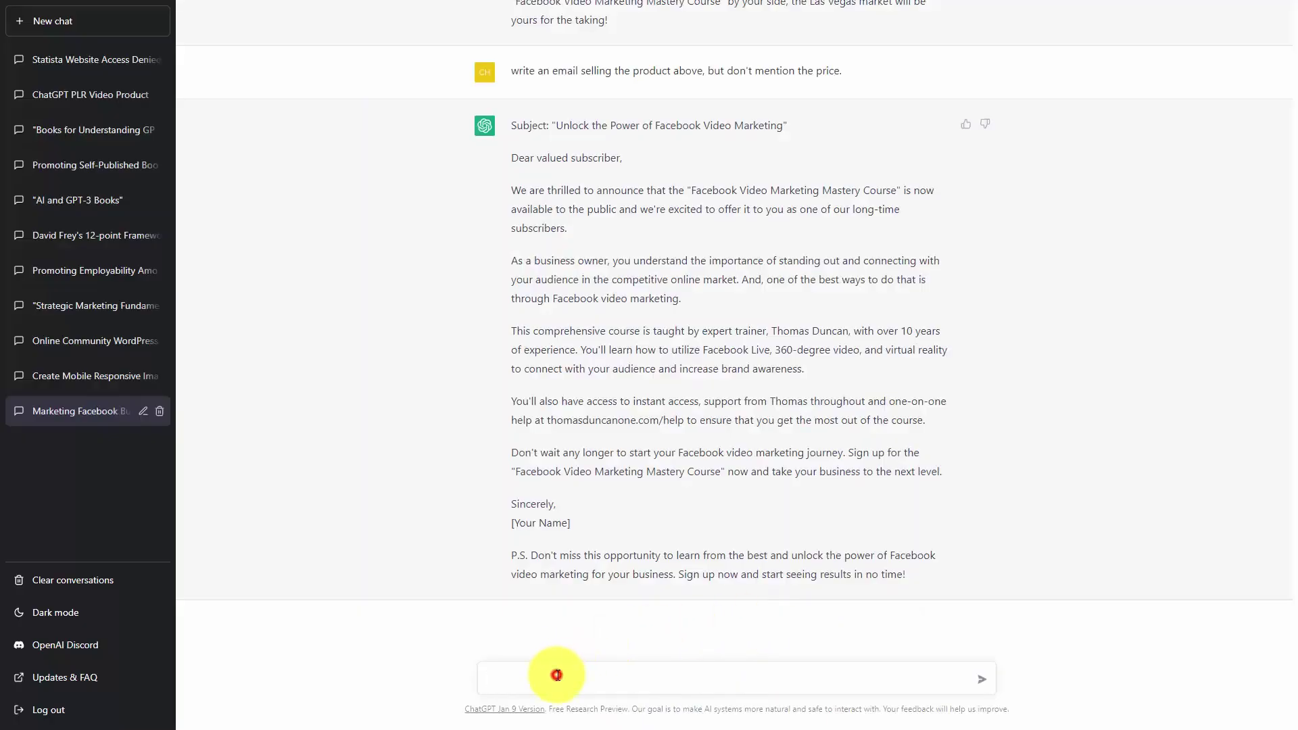
key("ctrl+v")
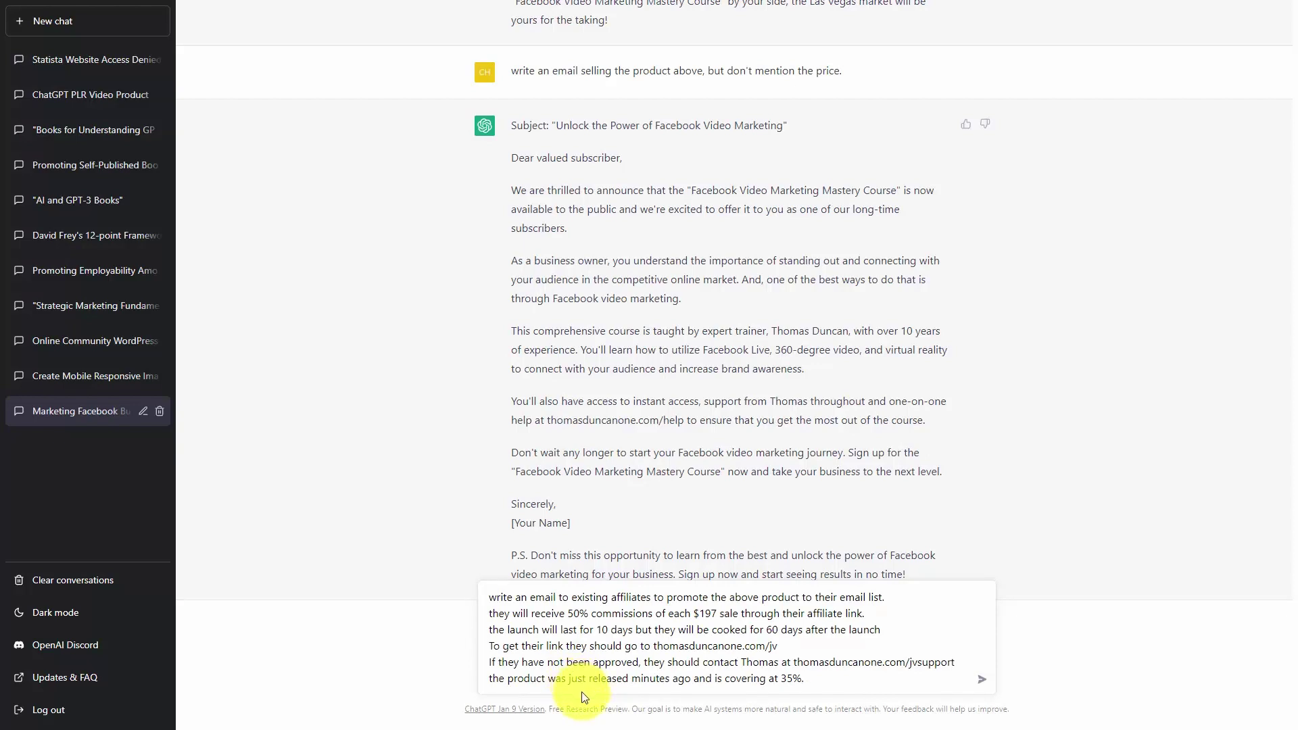
key("Return")
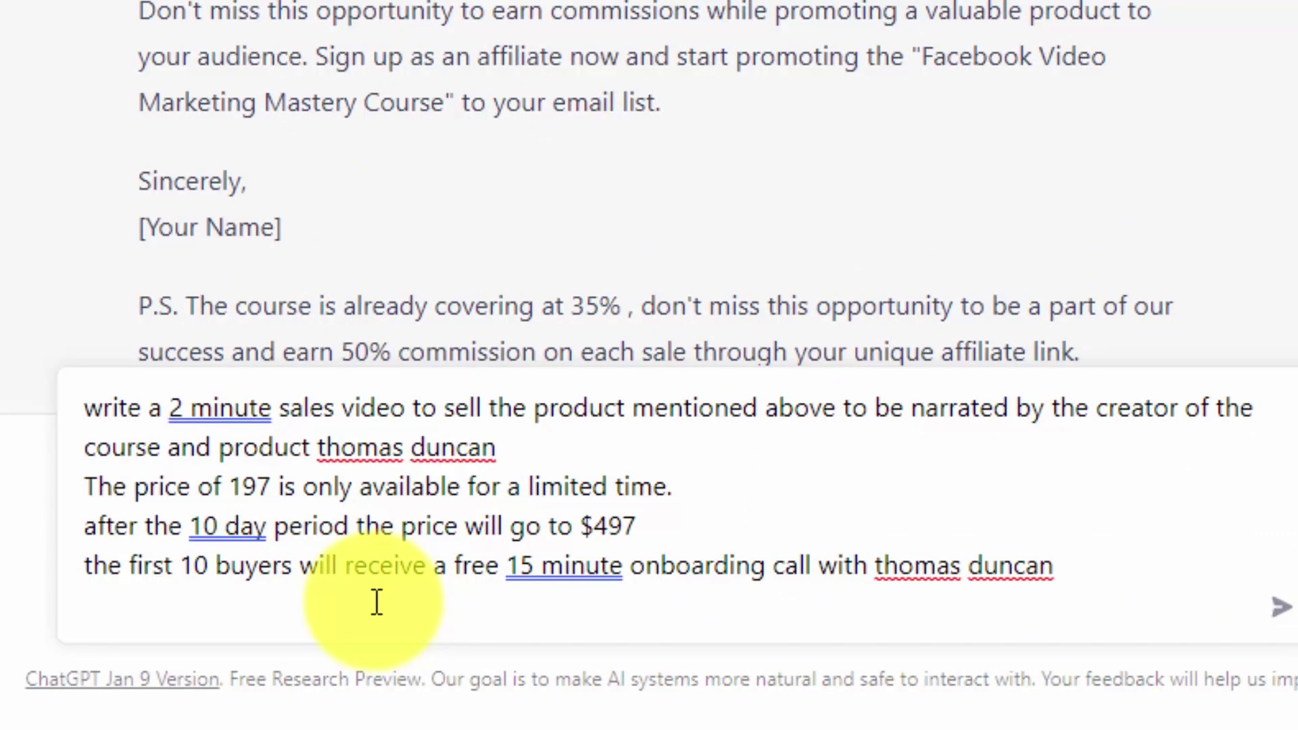
Step: Request a 2 minute sales video script with the $197 and $497 pricing, and a 5 minute casual witty rewrite with every line bulleted
key("Return")
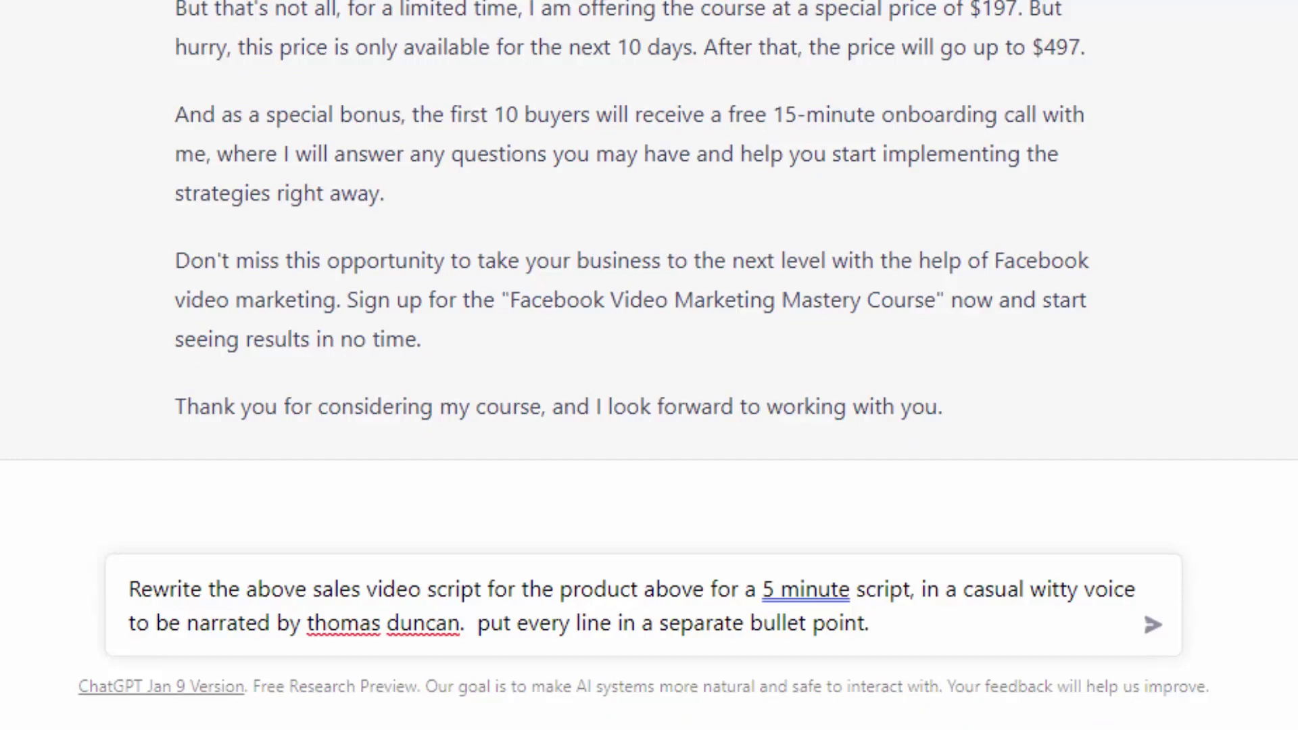
key("Return")
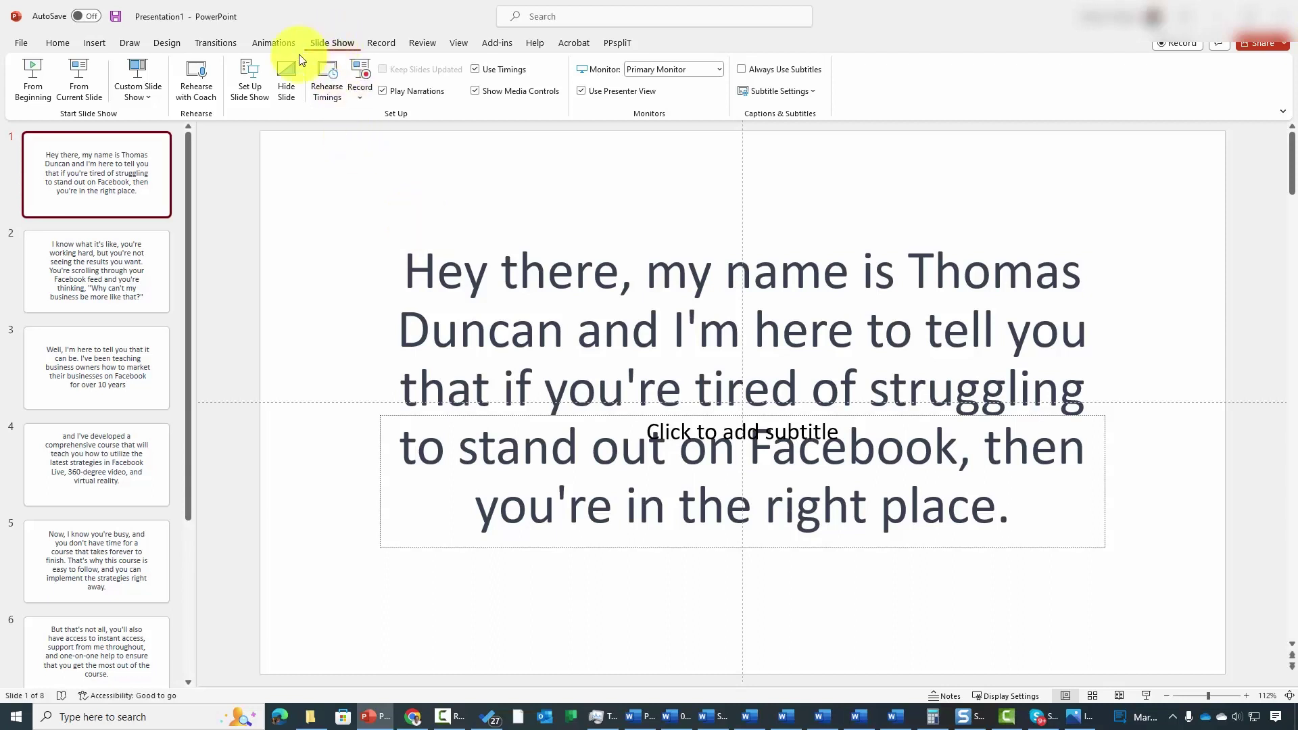
Step: In PowerPoint, rehearse the sales video presentation with the speaker coach to the end of the slide show, and exit it
left_click(194, 76)
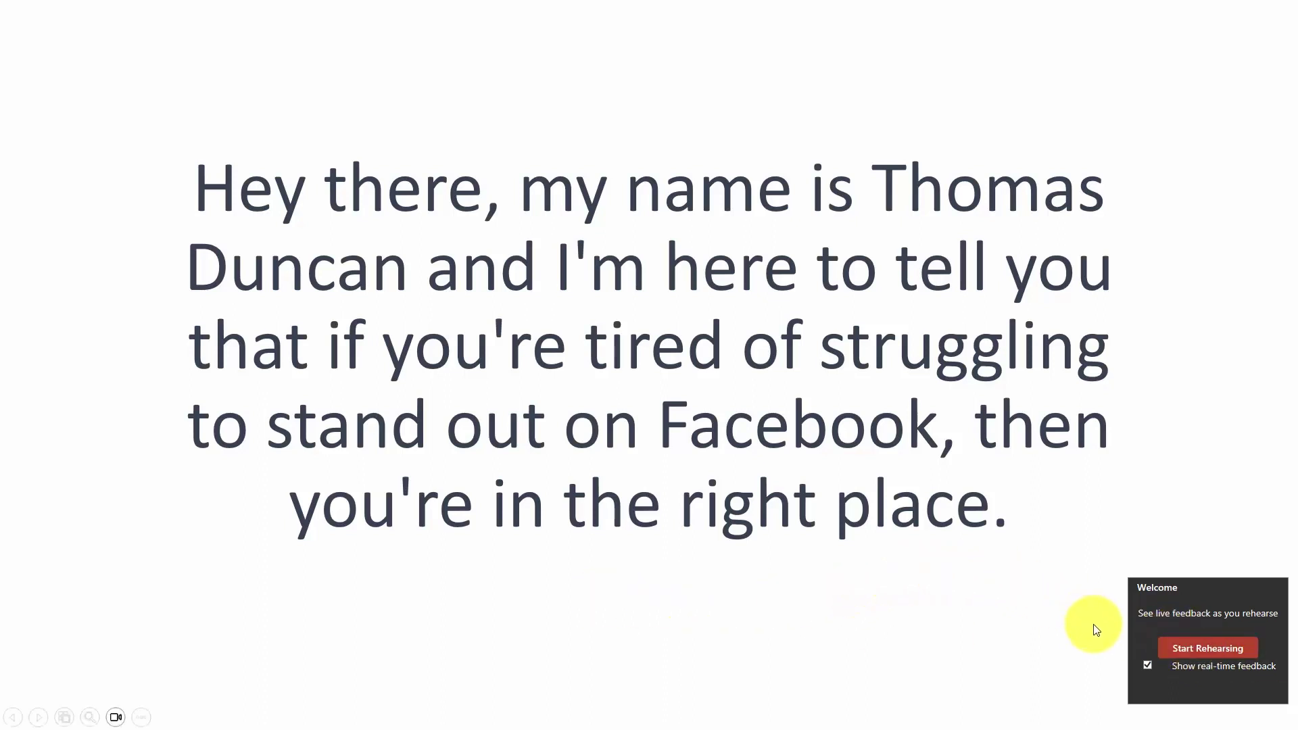
left_click(1192, 650)
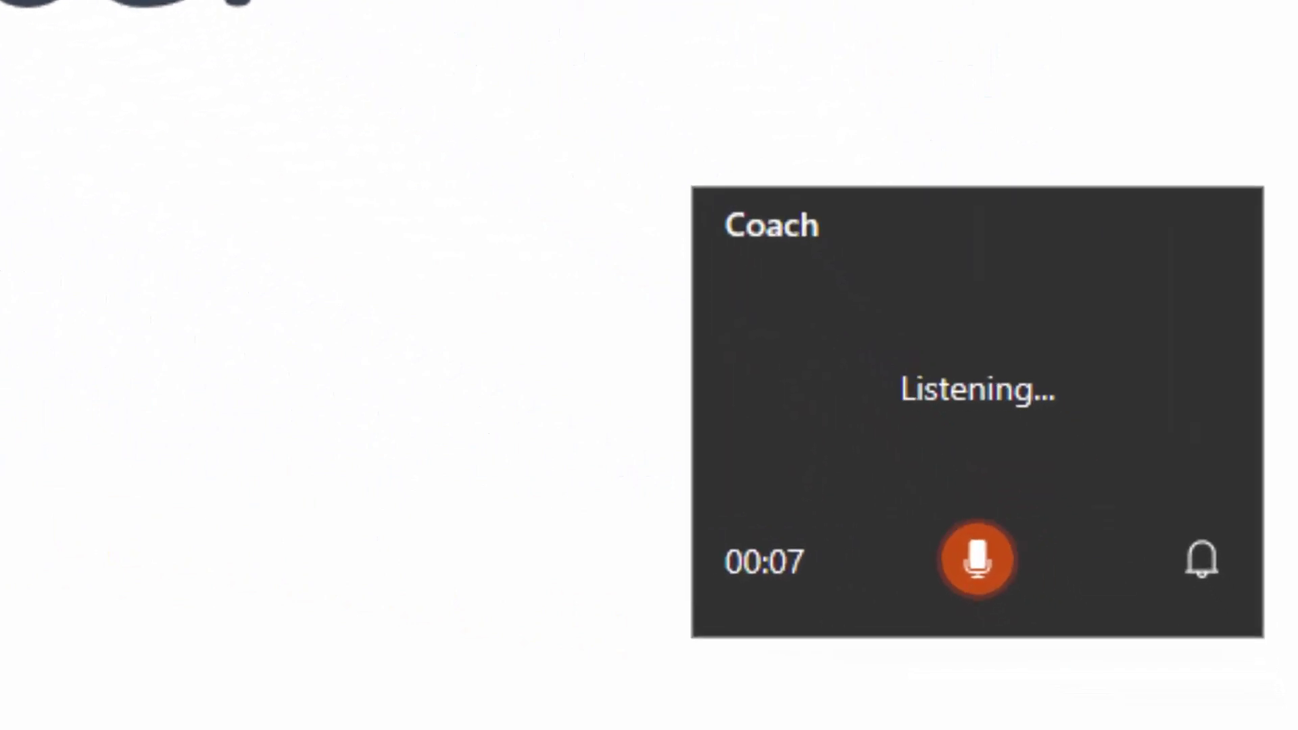
key("Right")
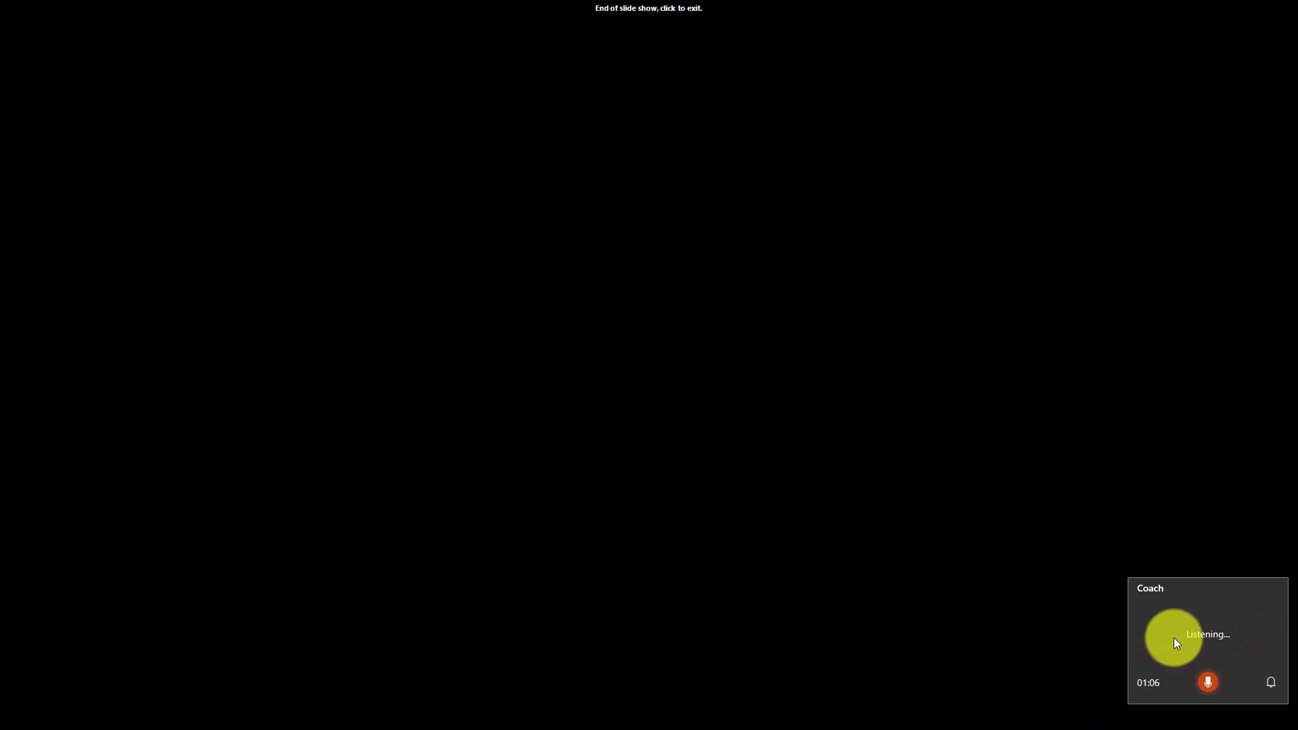
left_click(627, 290)
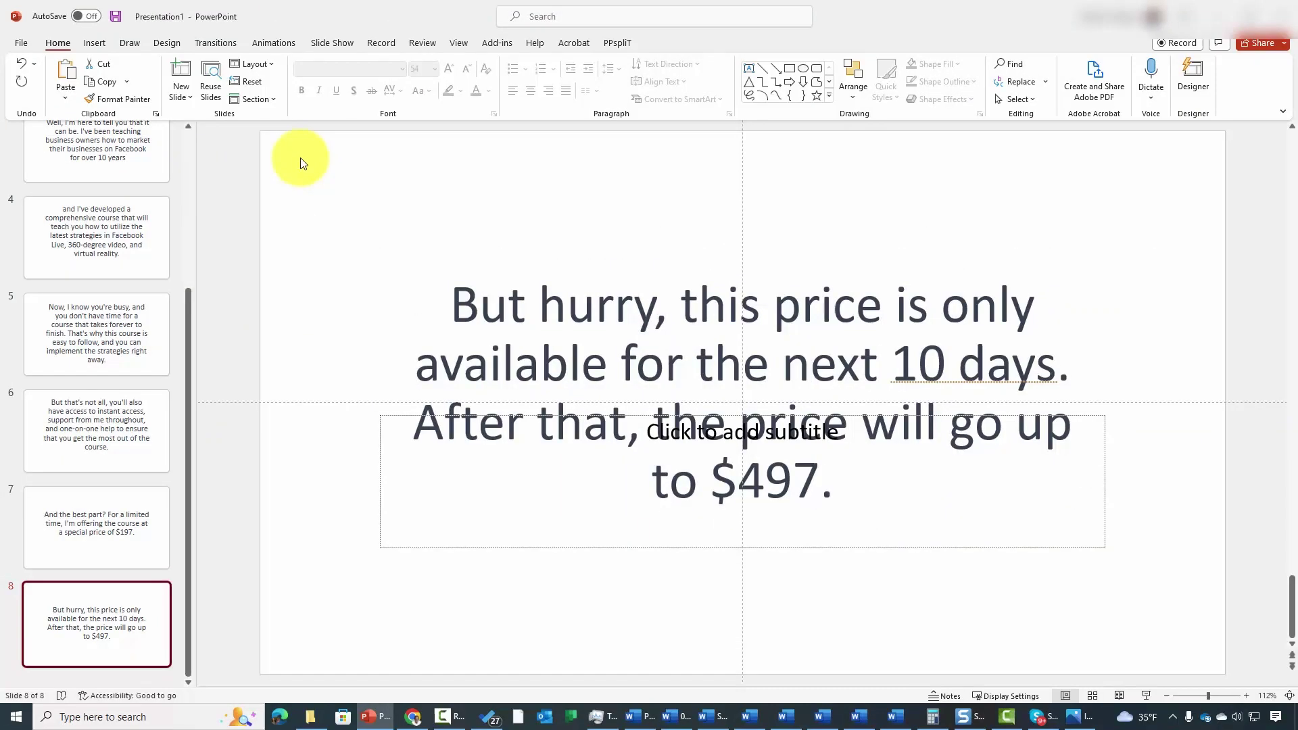
left_click(430, 42)
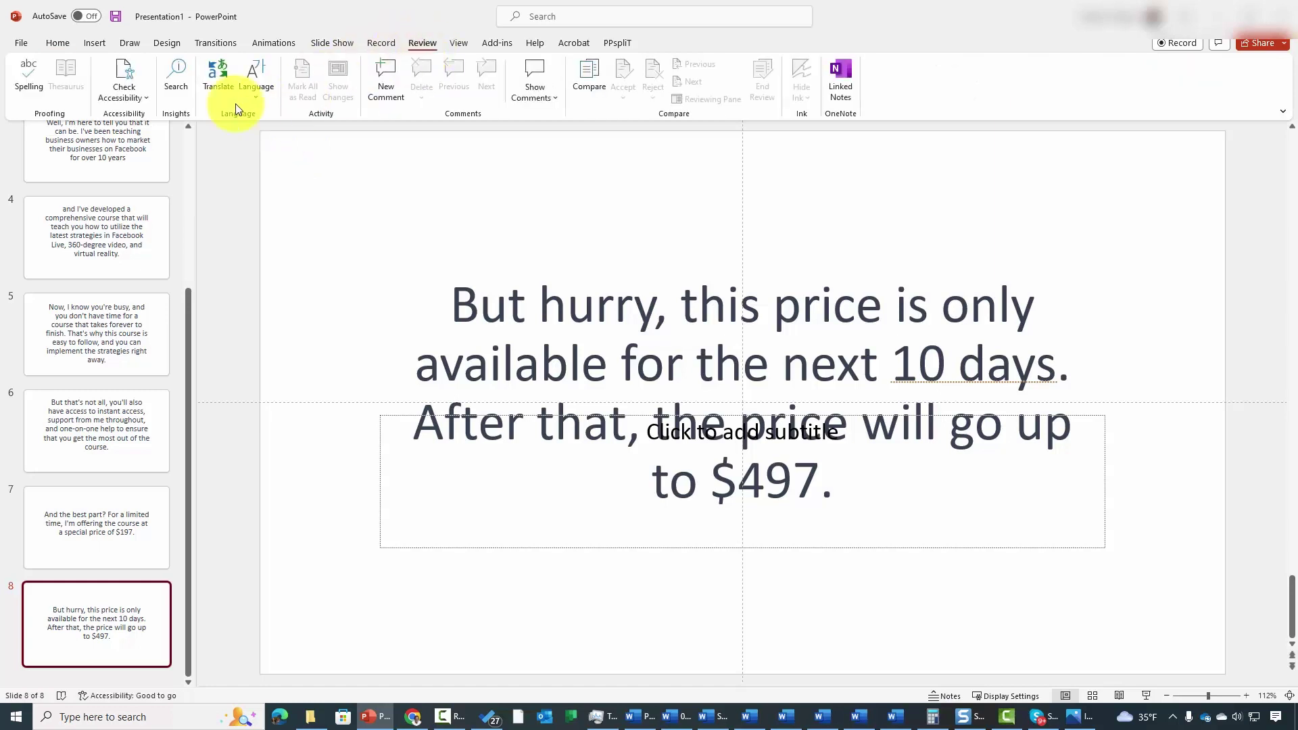
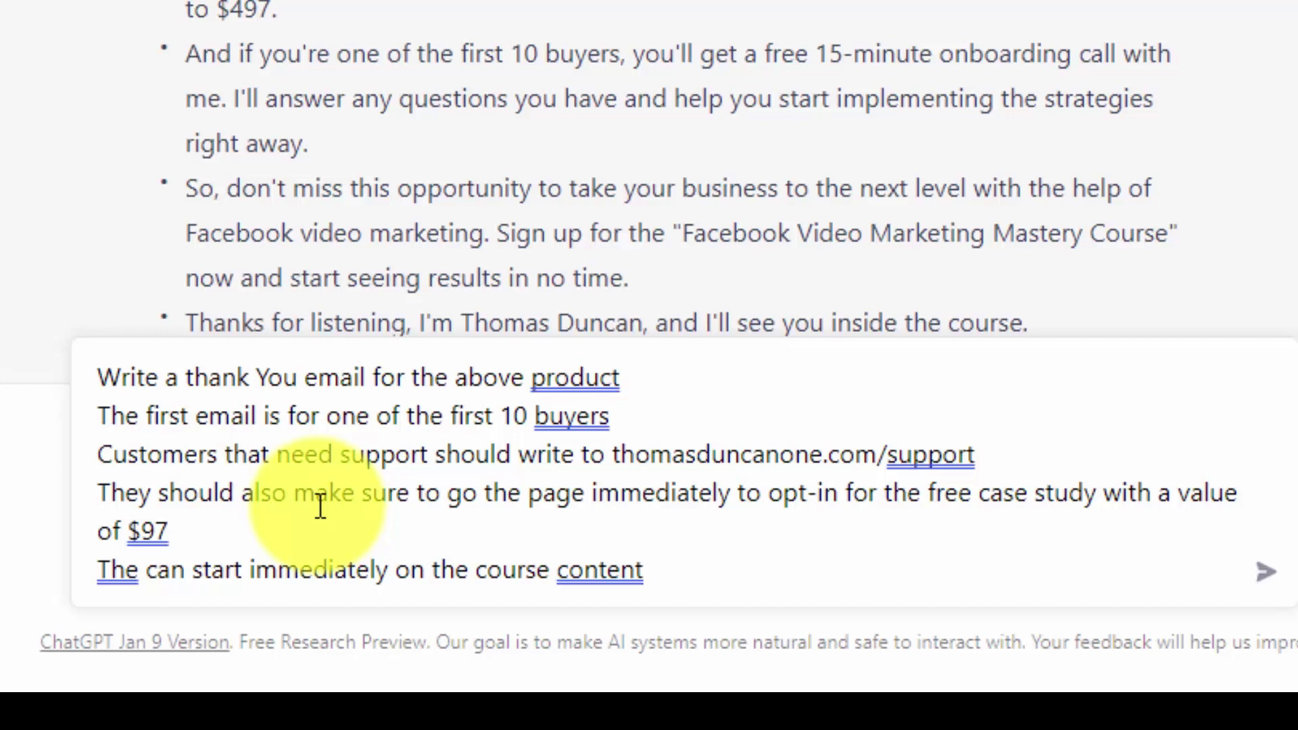
Step: In ChatGPT, add the first 10 buyers' free consultation sign-up at the consultfree link to the thank you email prompt and submit it
left_click(642, 416)
type("and because of that they can sign up for their free consultation at thomasduncanone.com/consultfree")
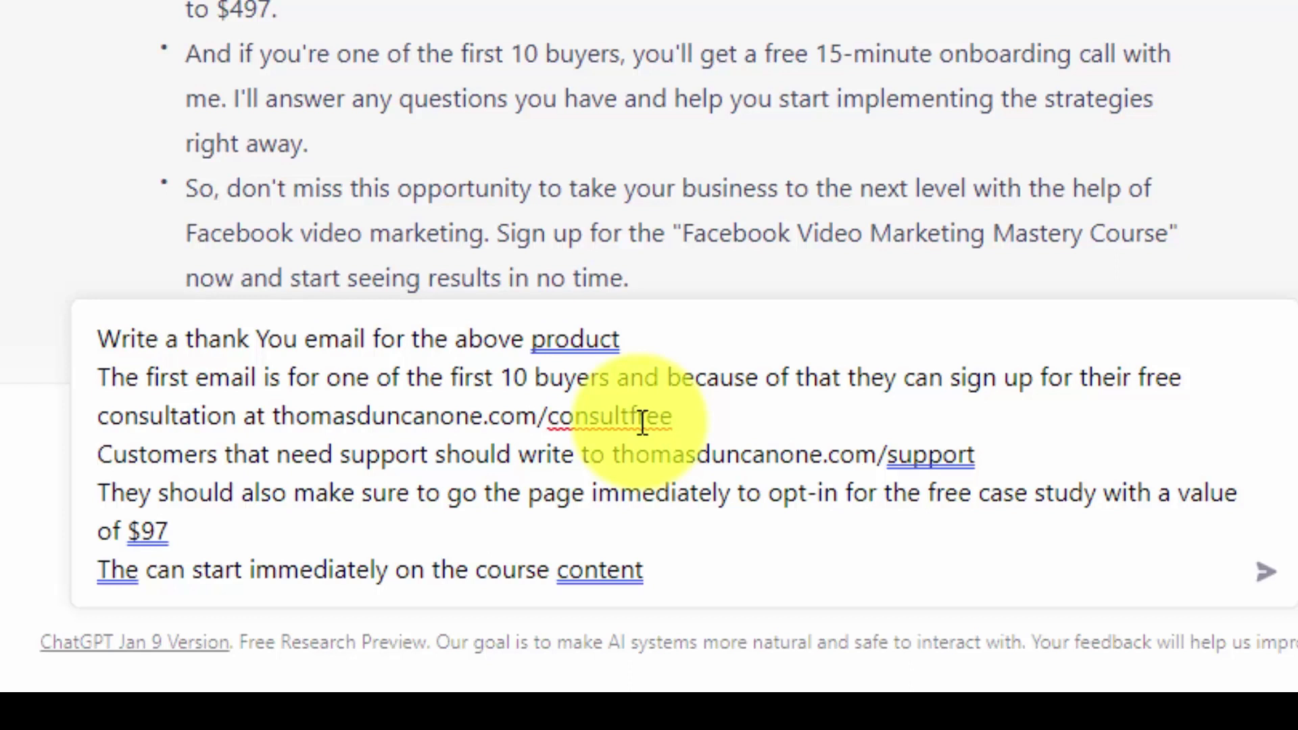
key("Return")
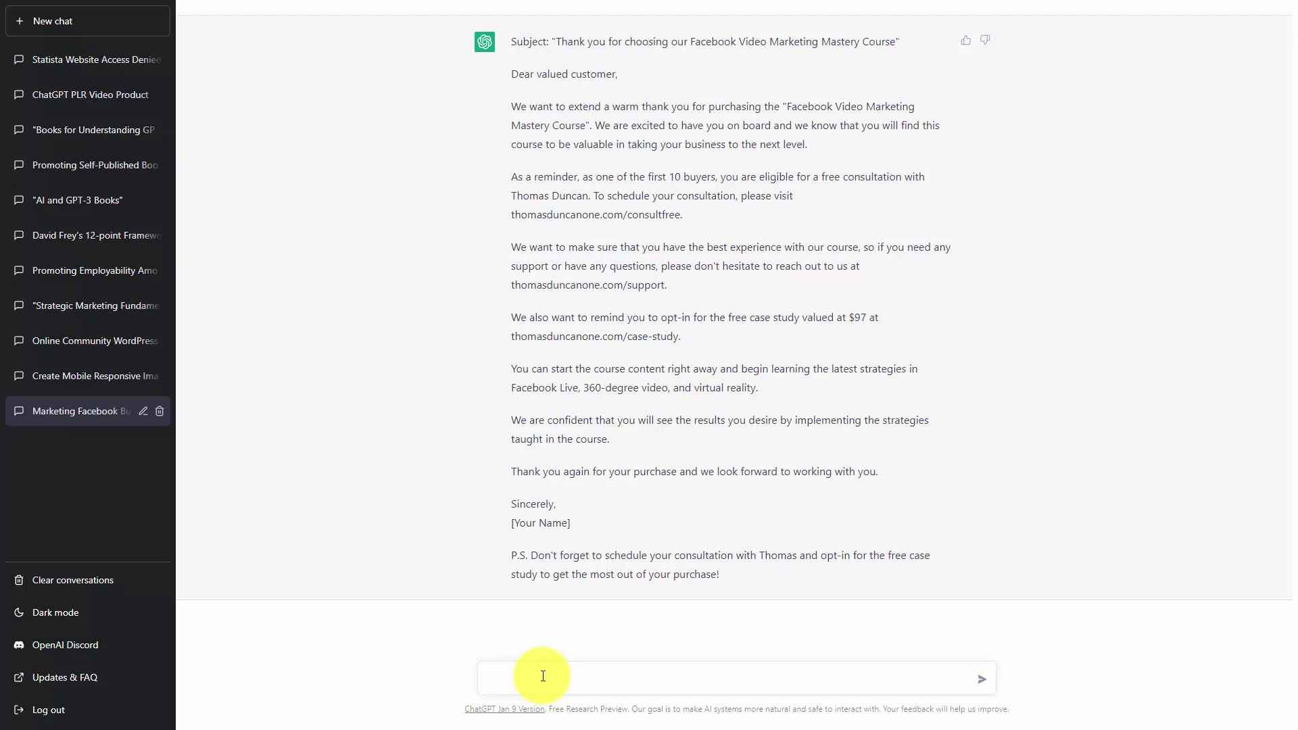
Step: Request a rewrite of the thank you email for those who purchase after the 10th buyer and are not eligible for the free consultation
left_click(543, 676)
type("rewrite the email for those that purchase after the 10th buyer, and are not eligible for the free consultation")
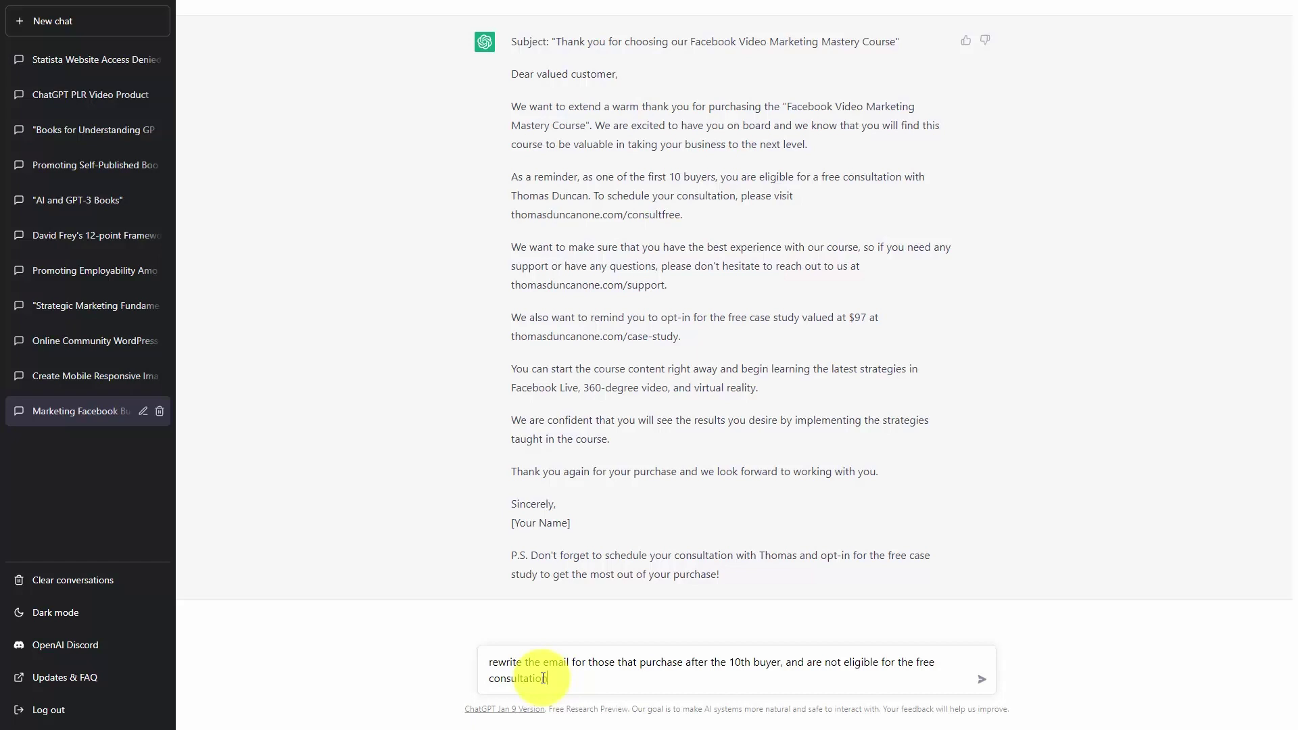
key("Return")
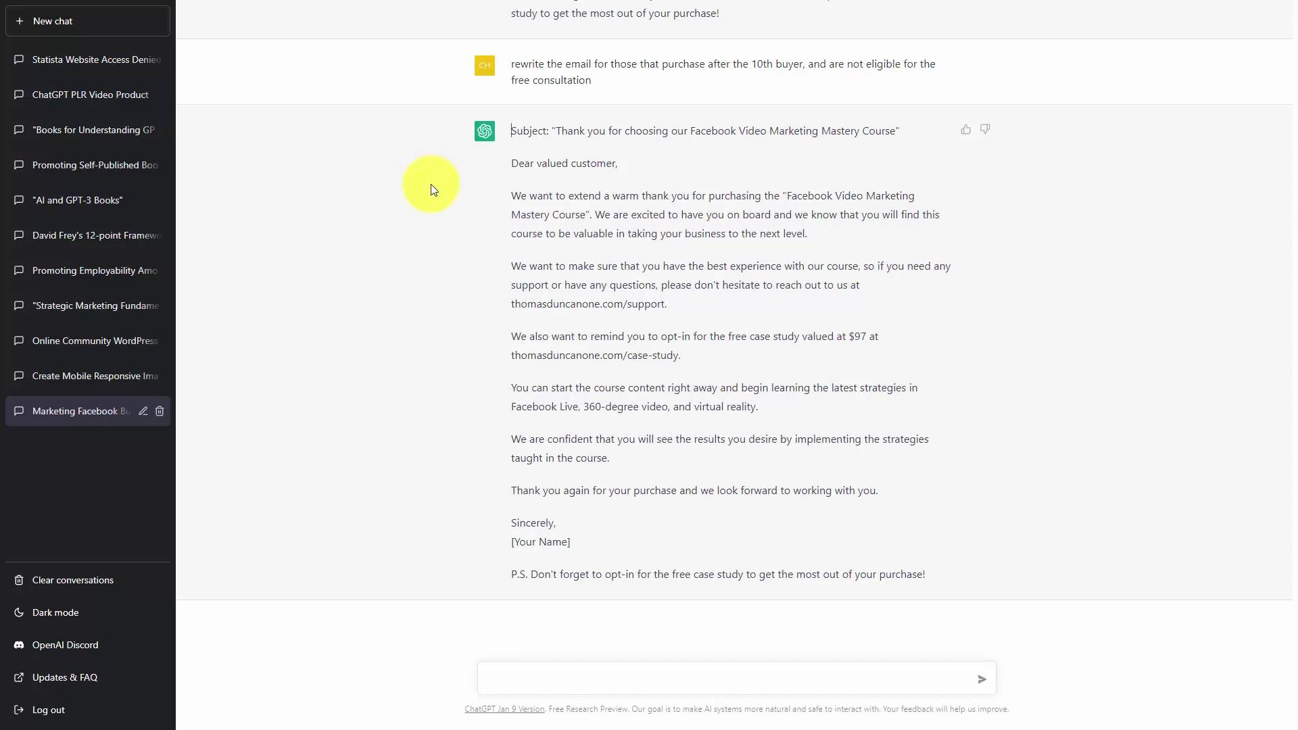
Step: Request a layout for the sales letter's FINAL DRAFT, with positions for the 8 images, the sales video and the buy buttons/calls to action
left_click(520, 676)
type("Suggest a layout for the FINAL DRAFT of the Sales Letter selling the product above. Suggest a position for each of the 8 images discussed above Suggest a position for the sales video Suggest a position for the buy buttons/calls to action")
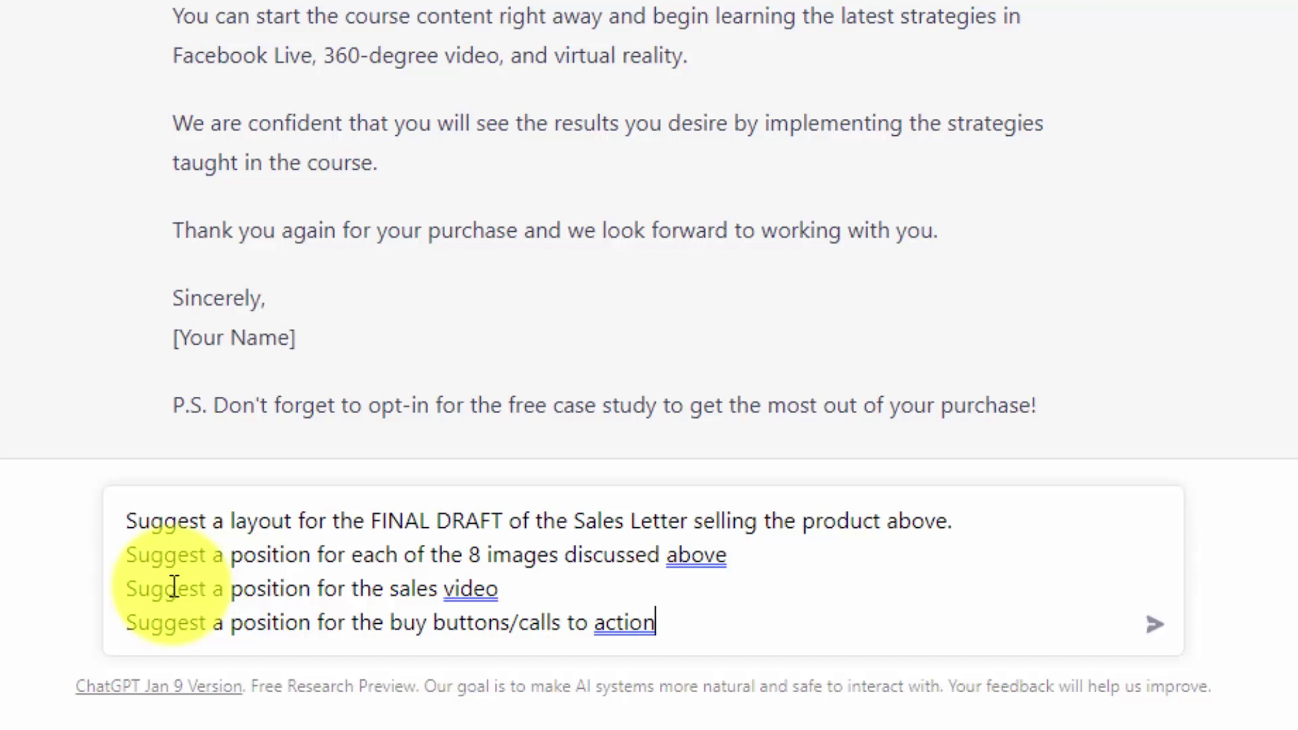
key("Return")
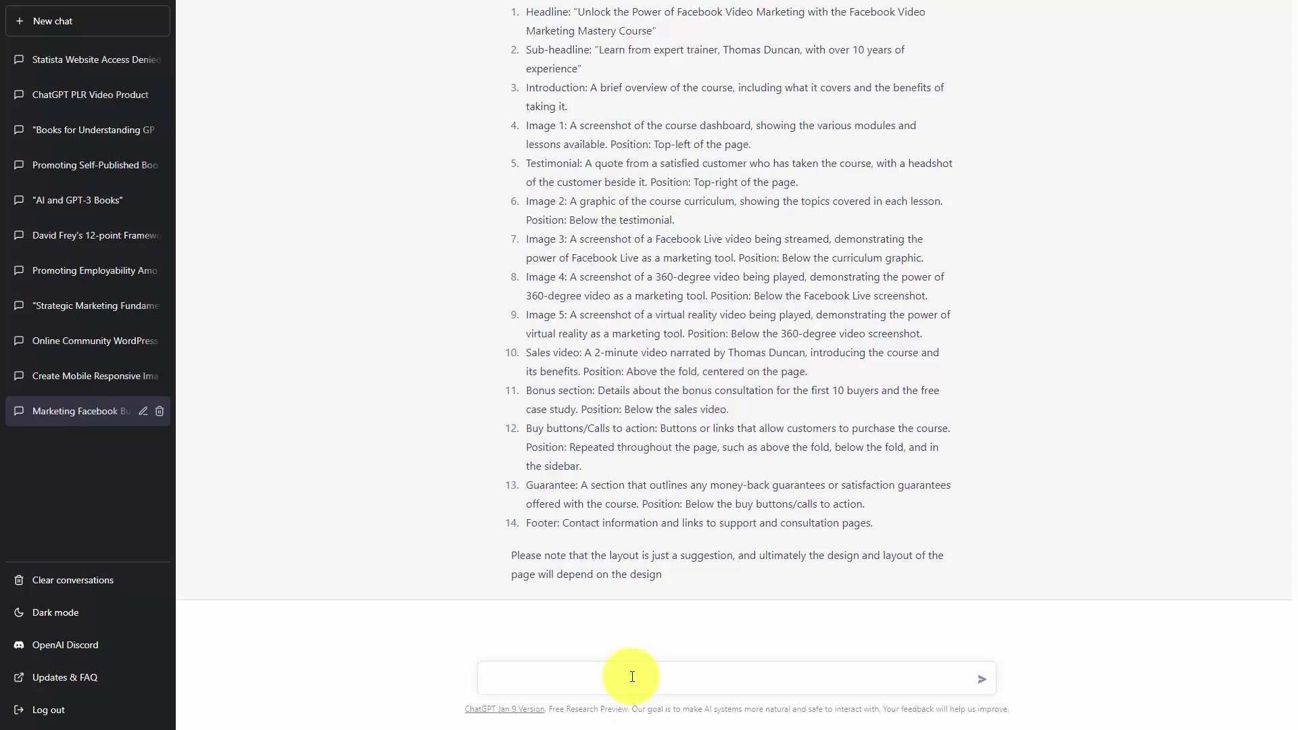
Step: Paste the Las Vegas sales letter with the instruction to put the above layout into it, check the whole prompt, and submit it
key("ctrl+v")
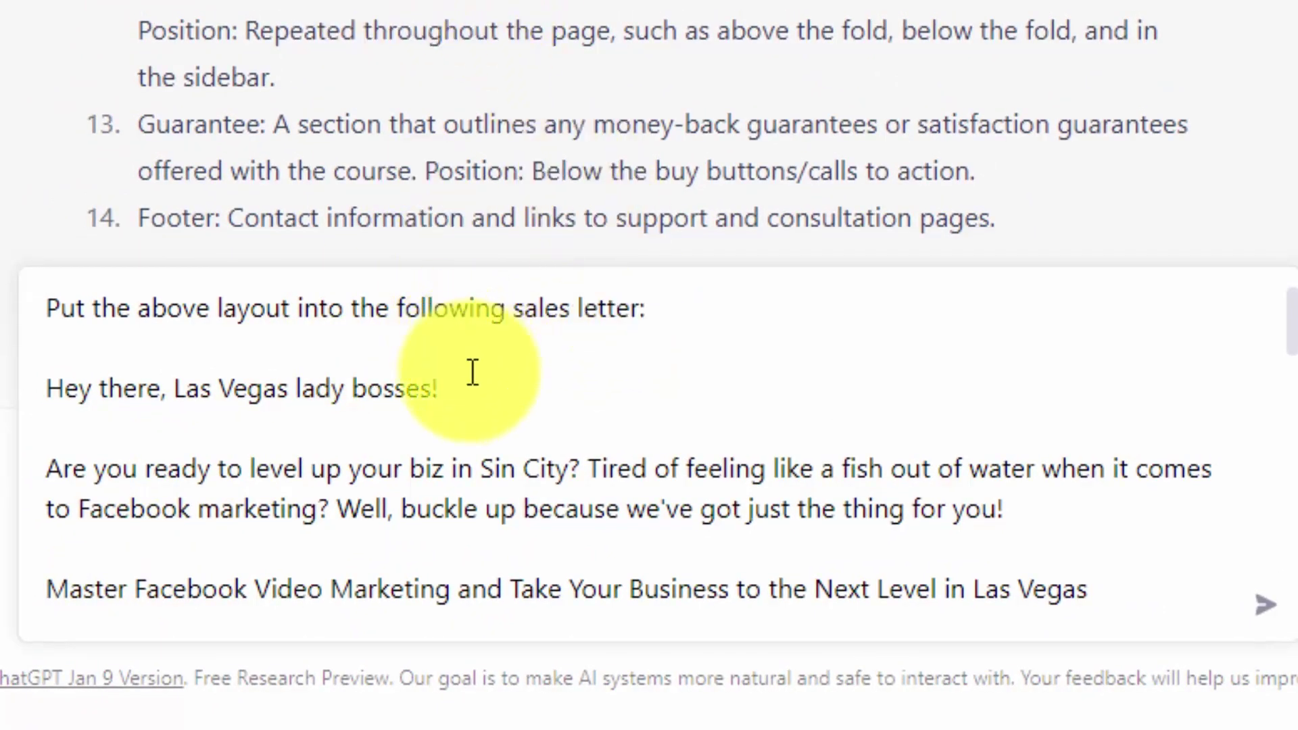
scroll(473, 372, "down", 15)
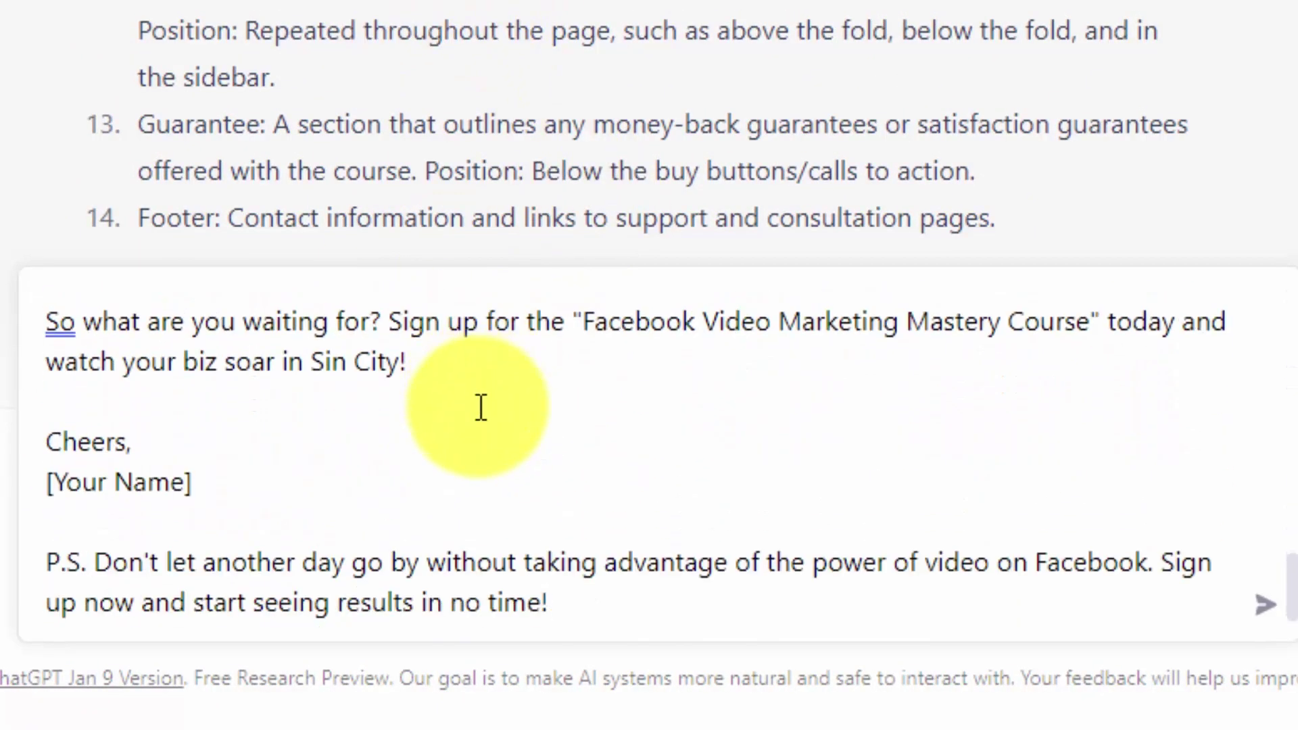
scroll(514, 379, "up", 15)
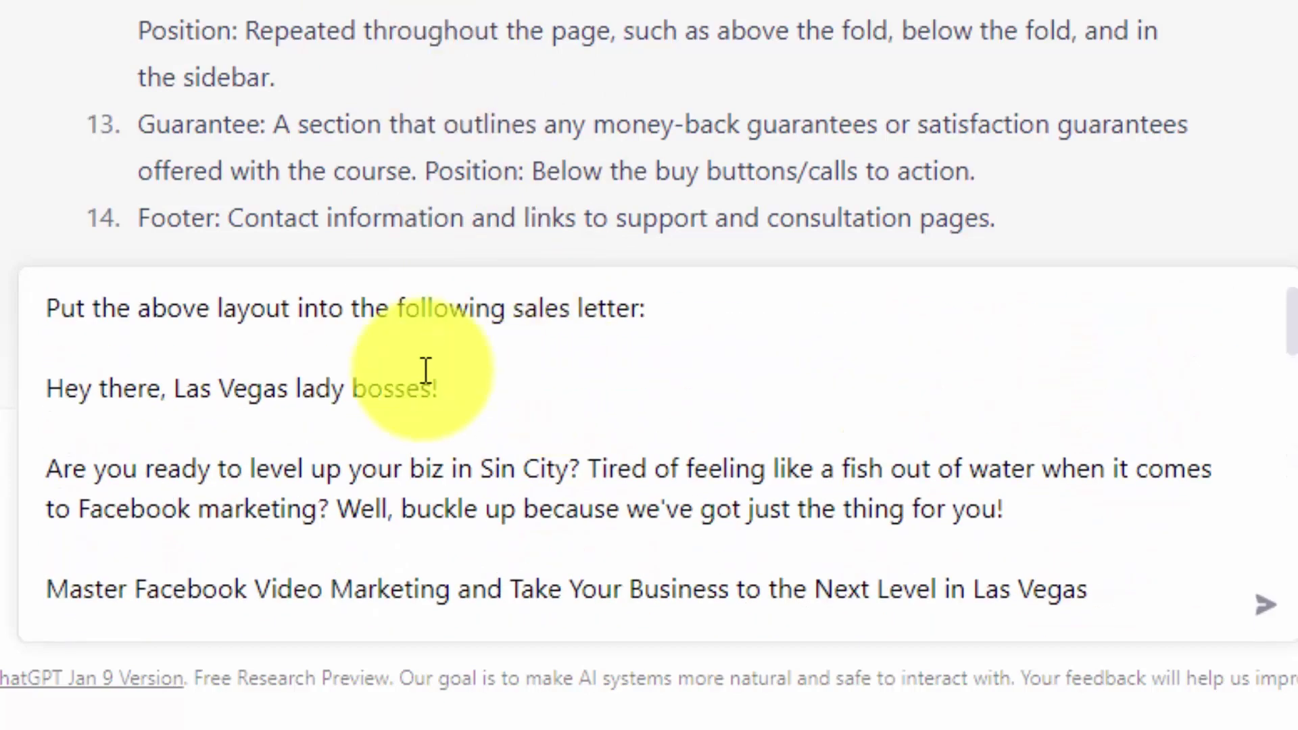
scroll(426, 371, "down", 15)
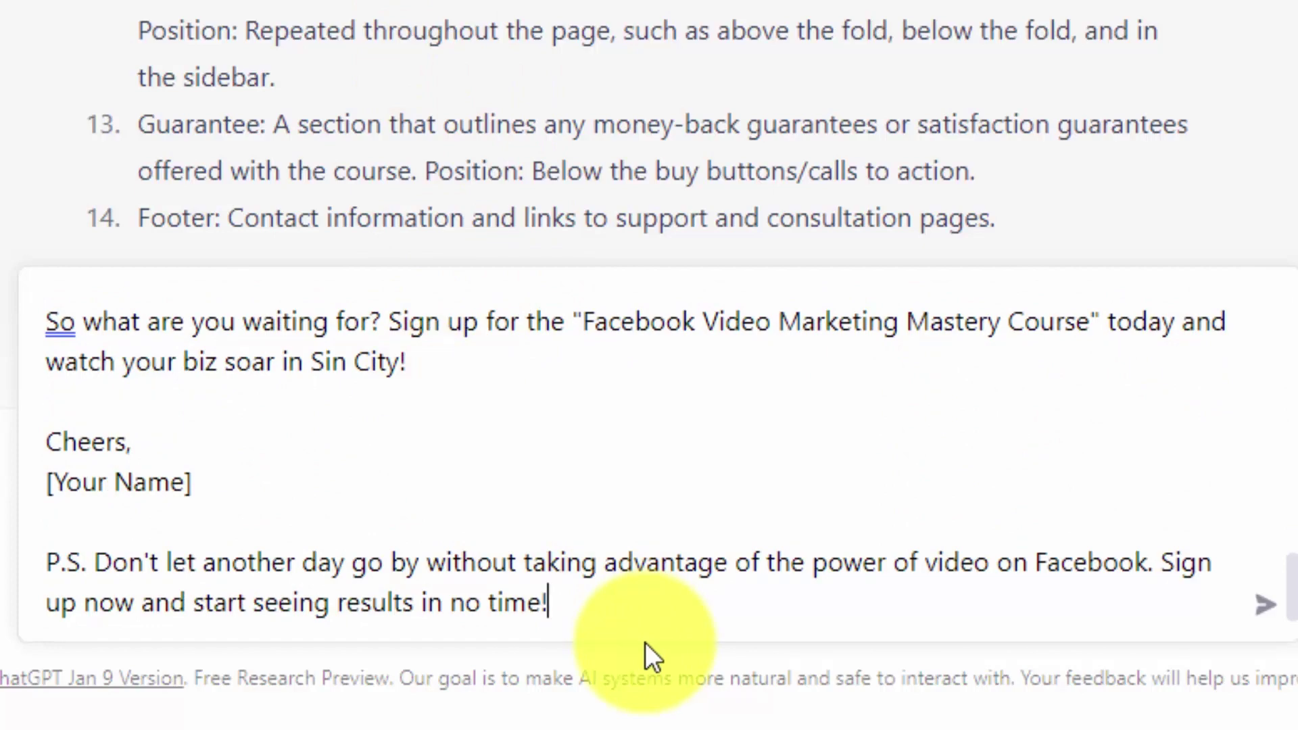
key("Return")
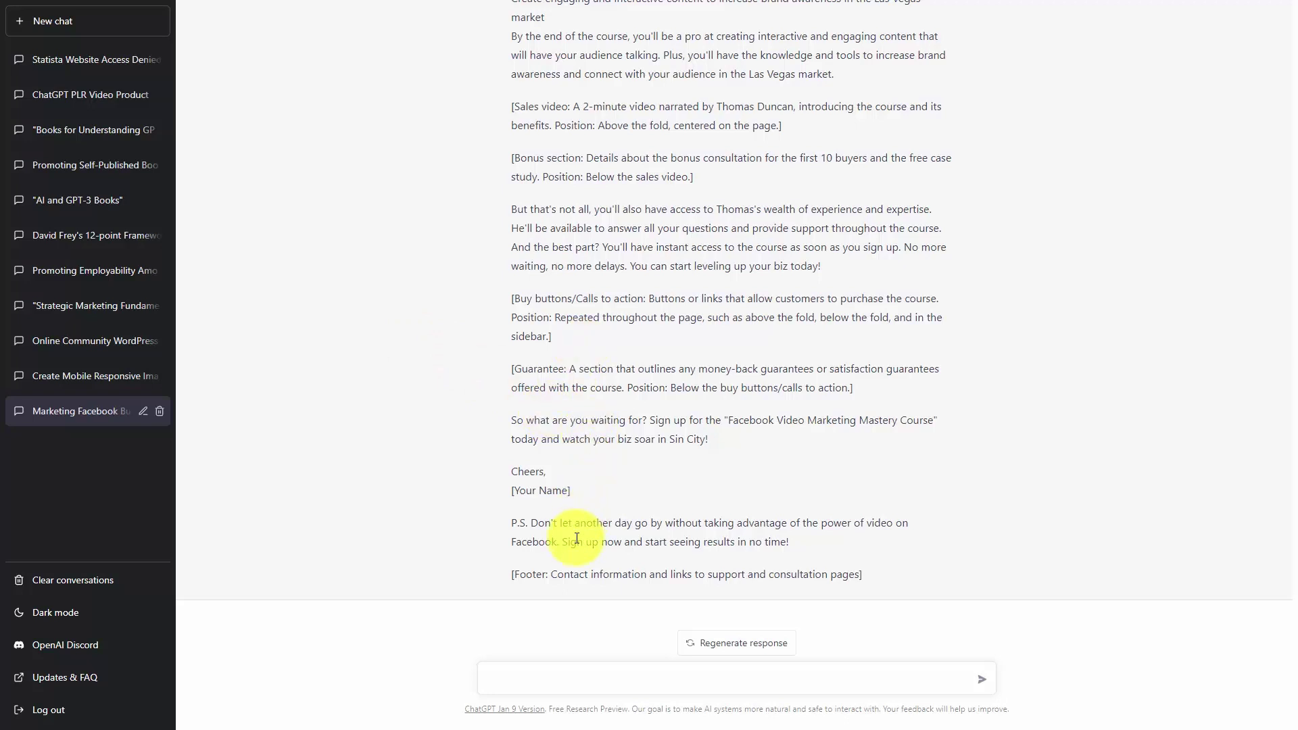
Step: Request a background color for the sales web page, and separate colors for the Main Headline and the Sub Headlines
left_click(535, 677)
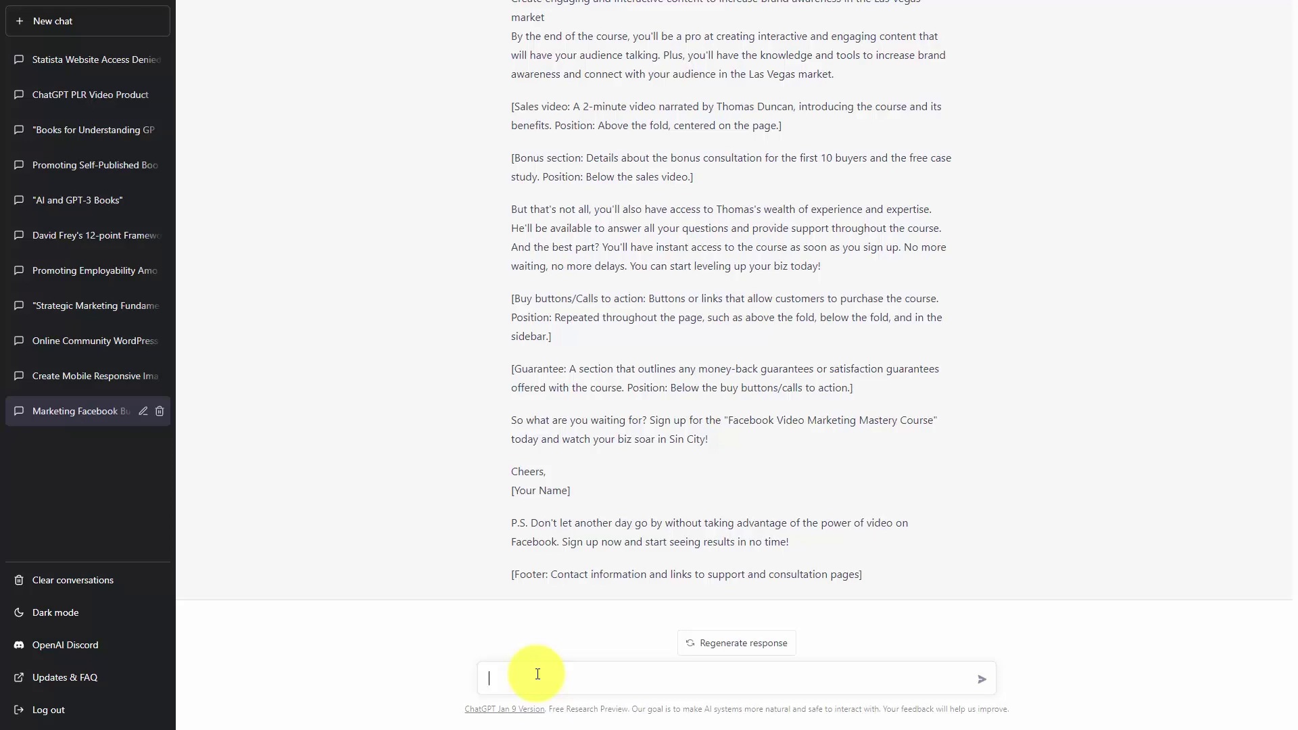
type("for the above sales page layout that will be on a web page, suggest a background color for the page.")
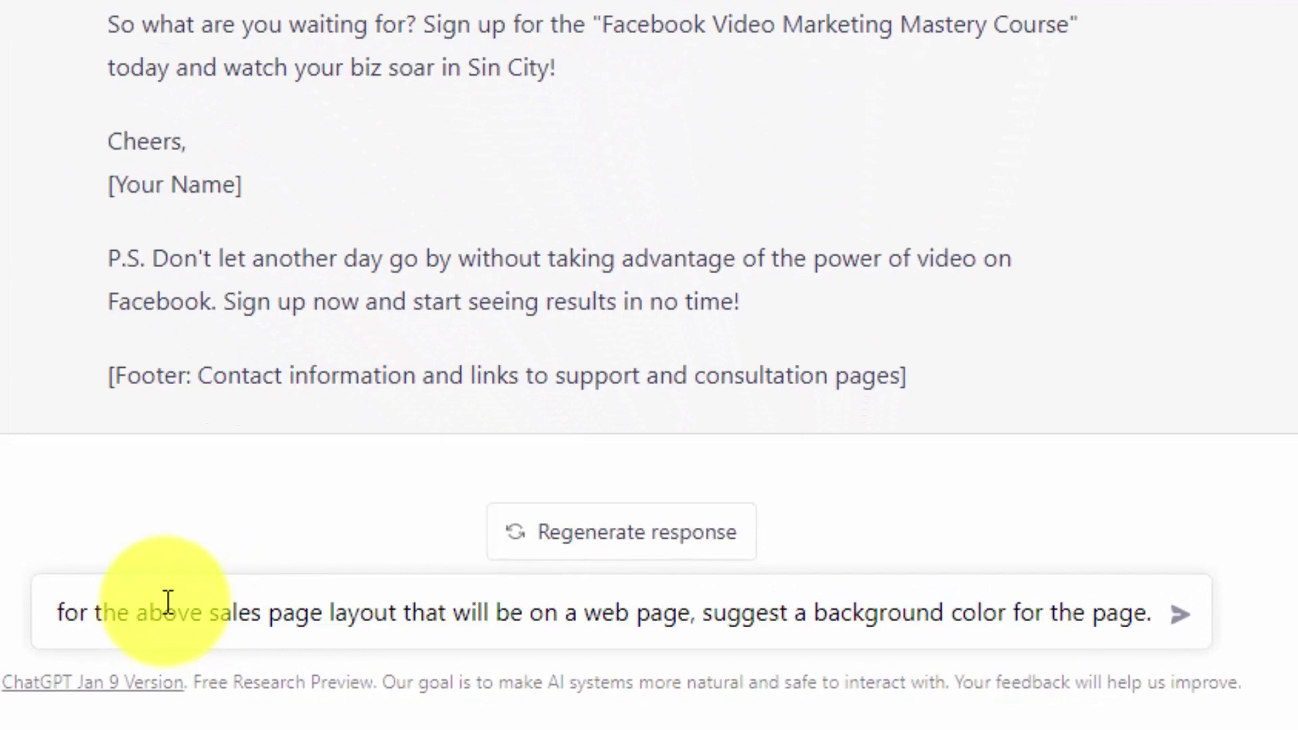
key("Return")
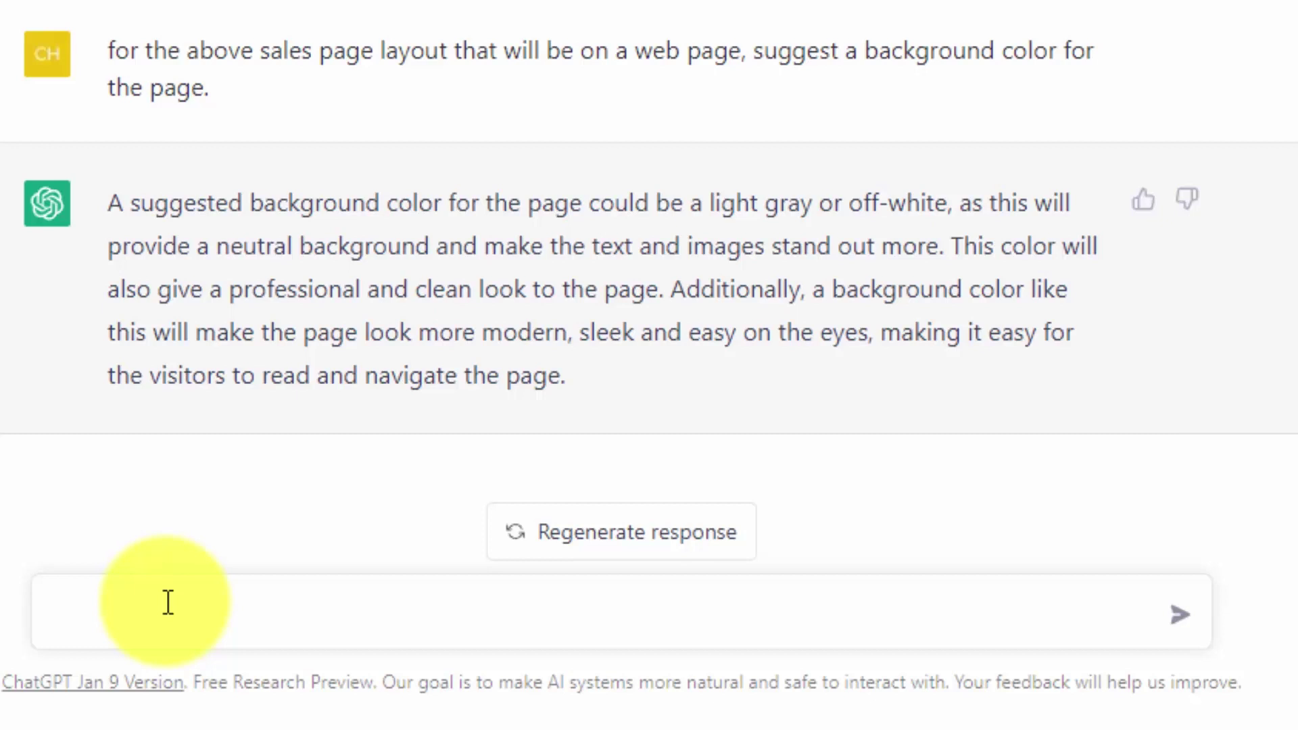
type("suggest colors separately for:  The Main Headline The Sub Headlines")
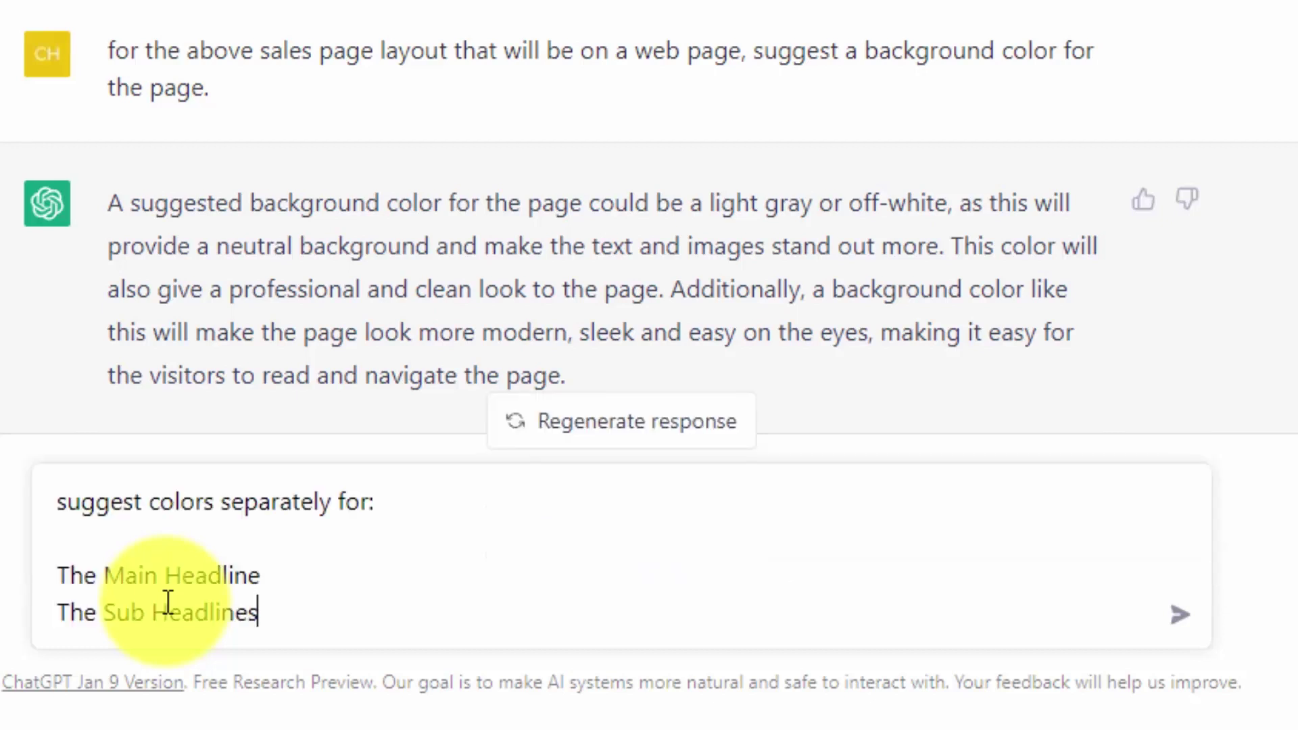
key("Return")
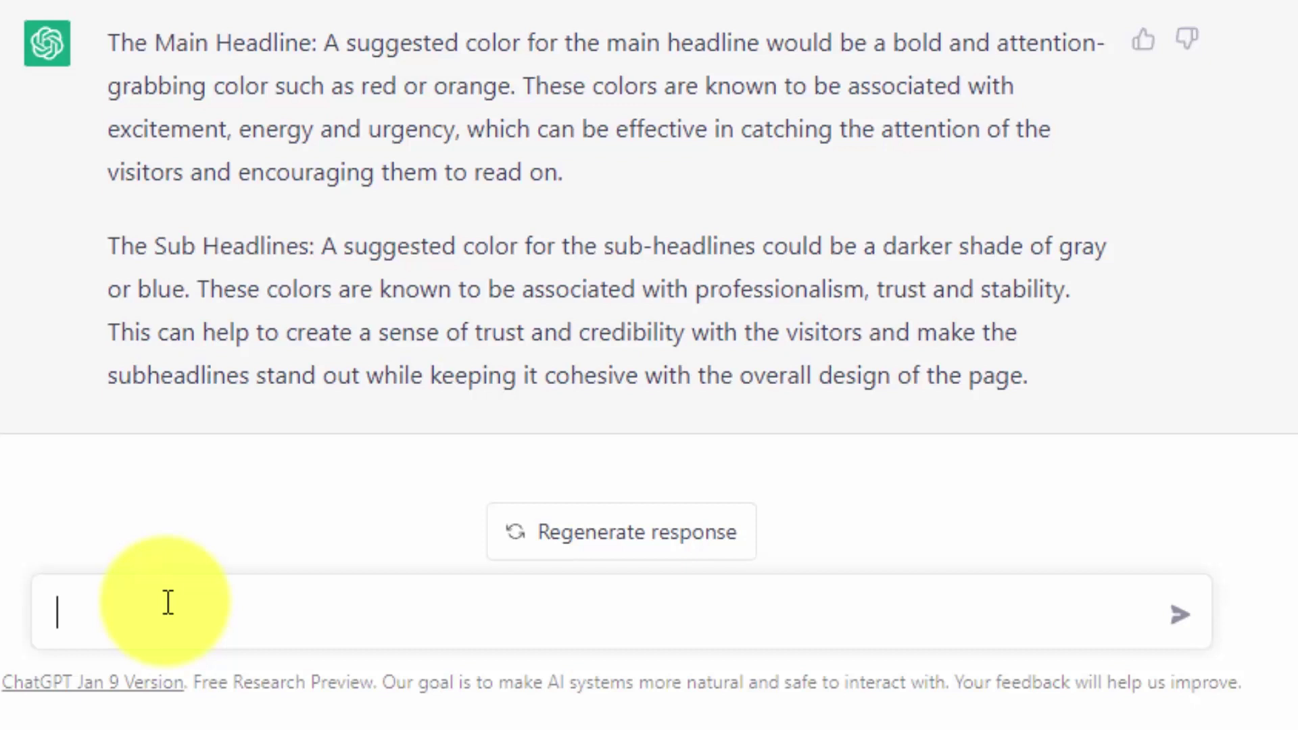
Step: Request a color for the sales letter text, and headline, sub headline and background colors together for the above layout
type("Suggest a color for the text of the sales letter in the above layout")
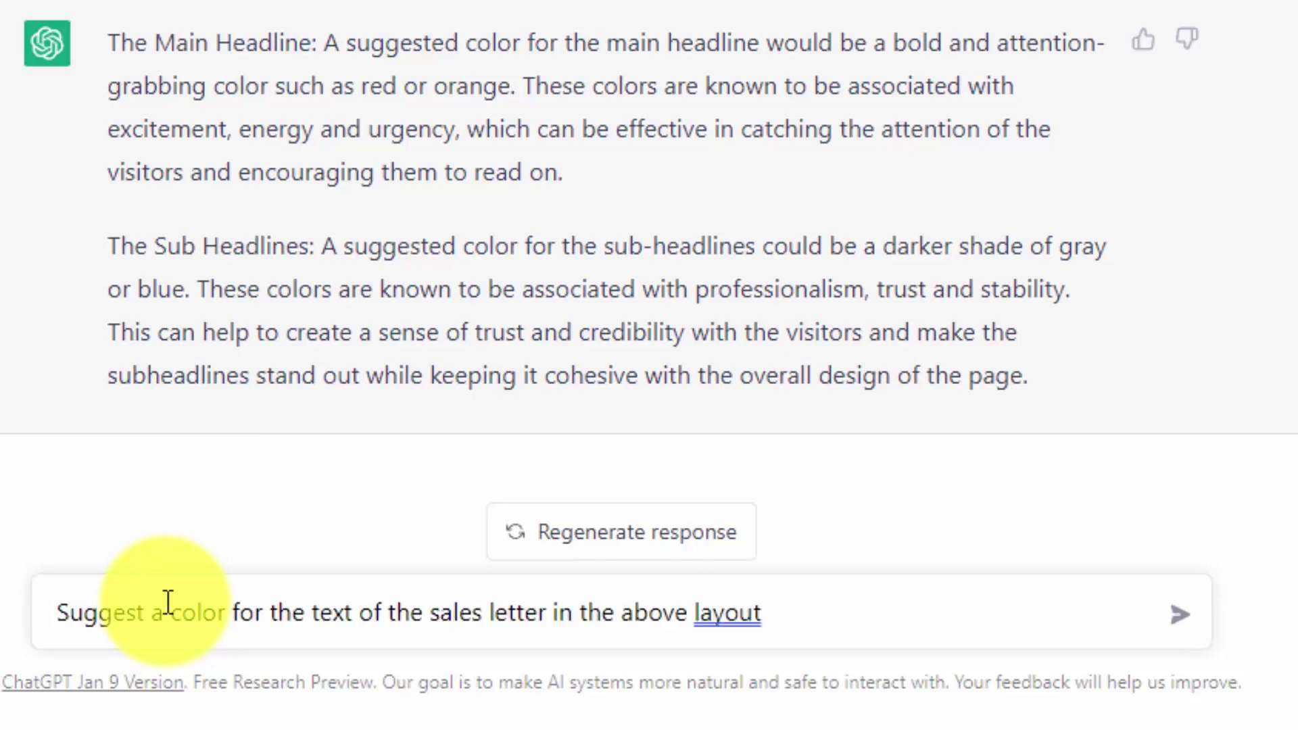
key("Return")
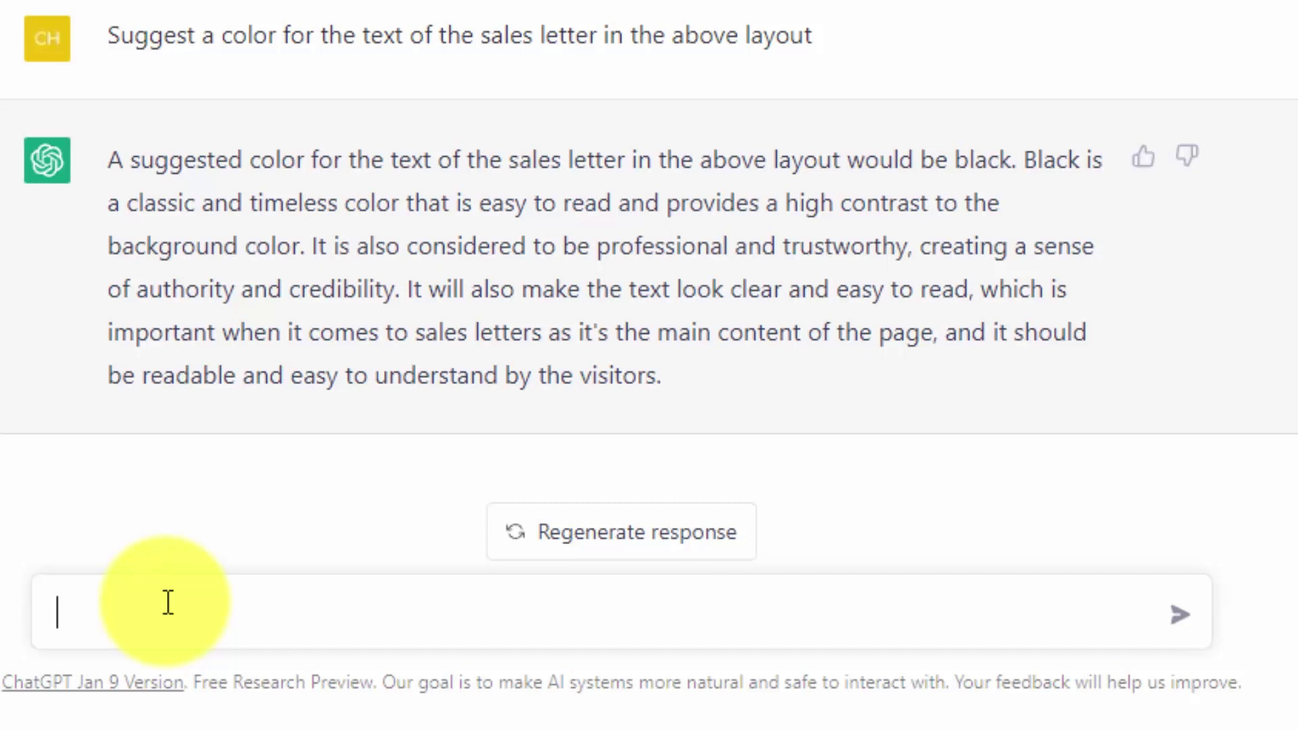
type("suggest colors separately for:  The Main Headline The Sub Headlines  For the above Layout  Then also suggest a background color for the above layout")
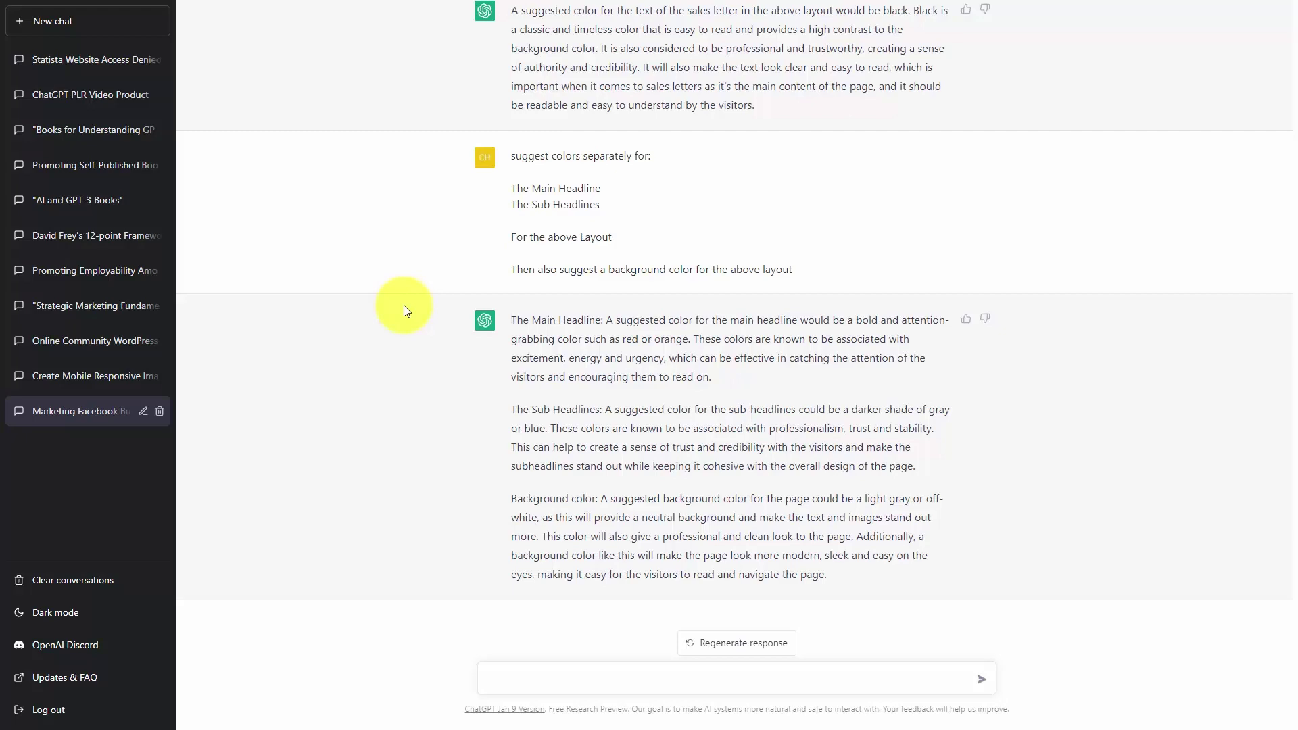
Step: Request an earnings disclaimer statement for a United States based business selling the above product
left_click(606, 679)
type("write an earnings disclaimer statement for a united states based business for the above product being sold")
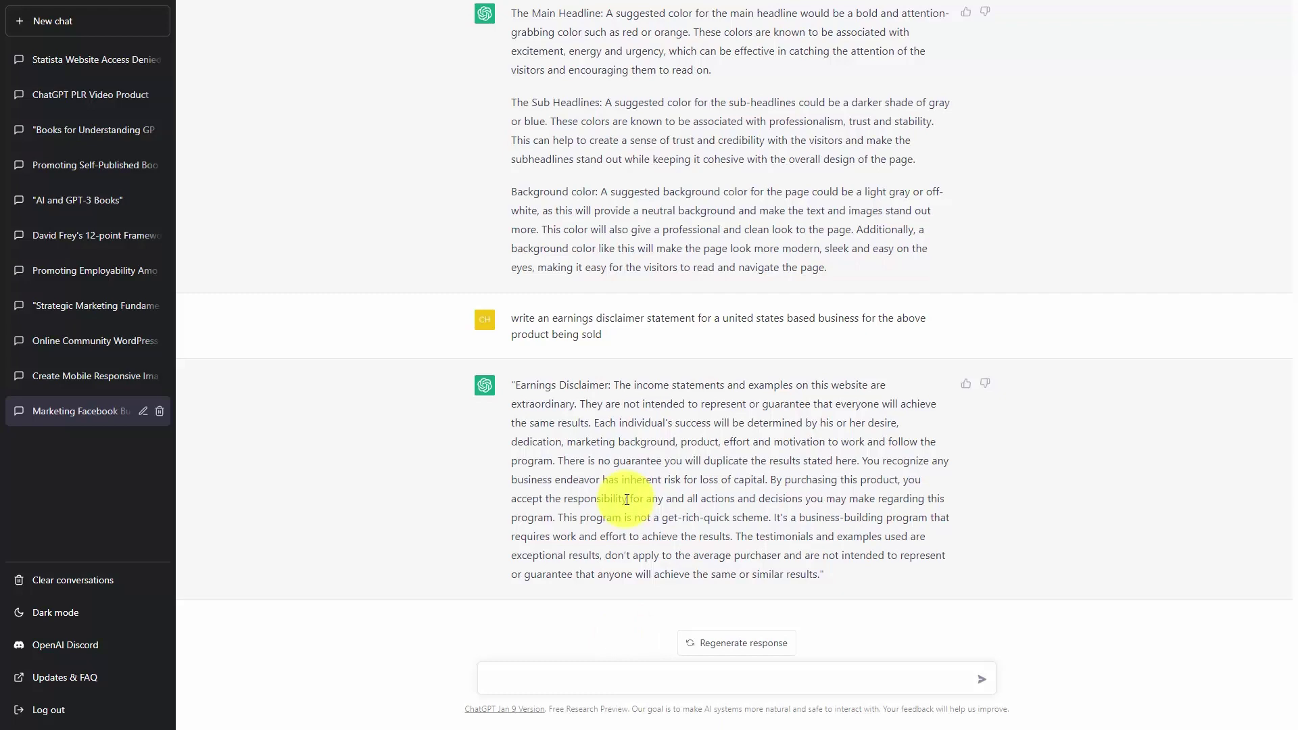
Step: Request witty, casual opt-in page copy with {OPT-IN CODE BUTTON} for Las Vegas women business owners, offering a free report on the Facebook Story points
left_click(531, 674)
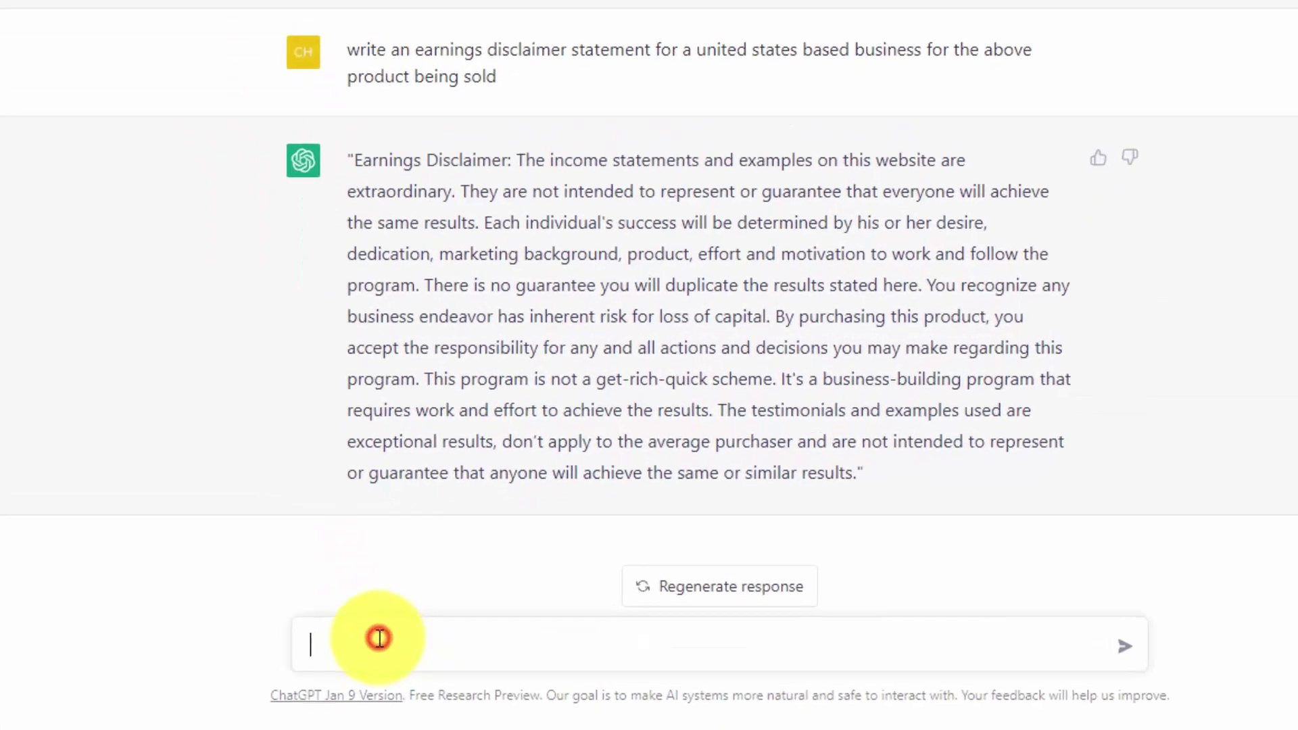
type("Creating a Facebook Story for behind-the-scenes looks at your business:  Use videos and pictures to give a behind-the-scenes look at your business Show off your team, products, and day-to-day operations Highlight special events or promotions Use polls and questionnaires to engage with your audience")
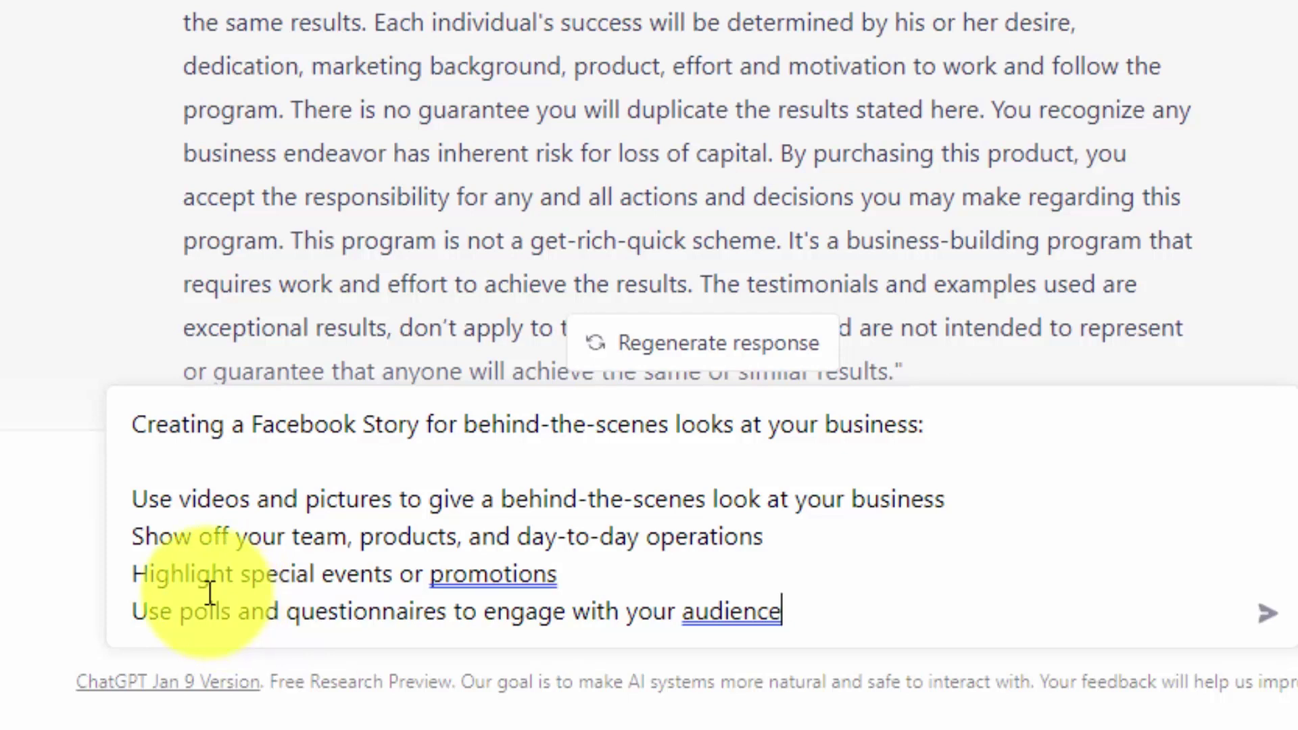
key("ctrl+a")
type("Write the sales copy for an Opt-in page where people will give their name and email address in exchange for a free report where they will learn some of one of the three major points.  Indicate where the Opt-In button will go with {OPT-IN CODE BUTTON}  Here is what people will learn in the free report  The voice should be witty and casual.  The Audience is women business owners in the Las Vegas Area.")
scroll(438, 428, "up", 3)
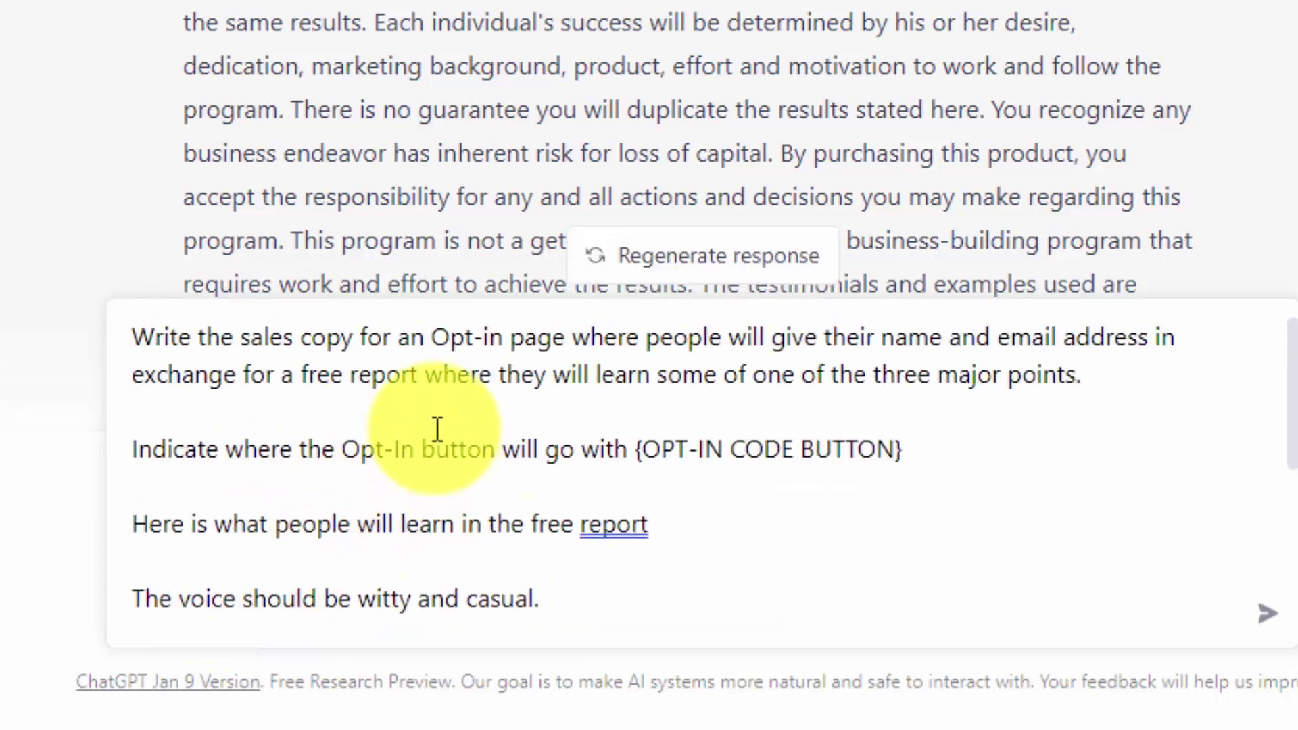
scroll(439, 439, "down", 5)
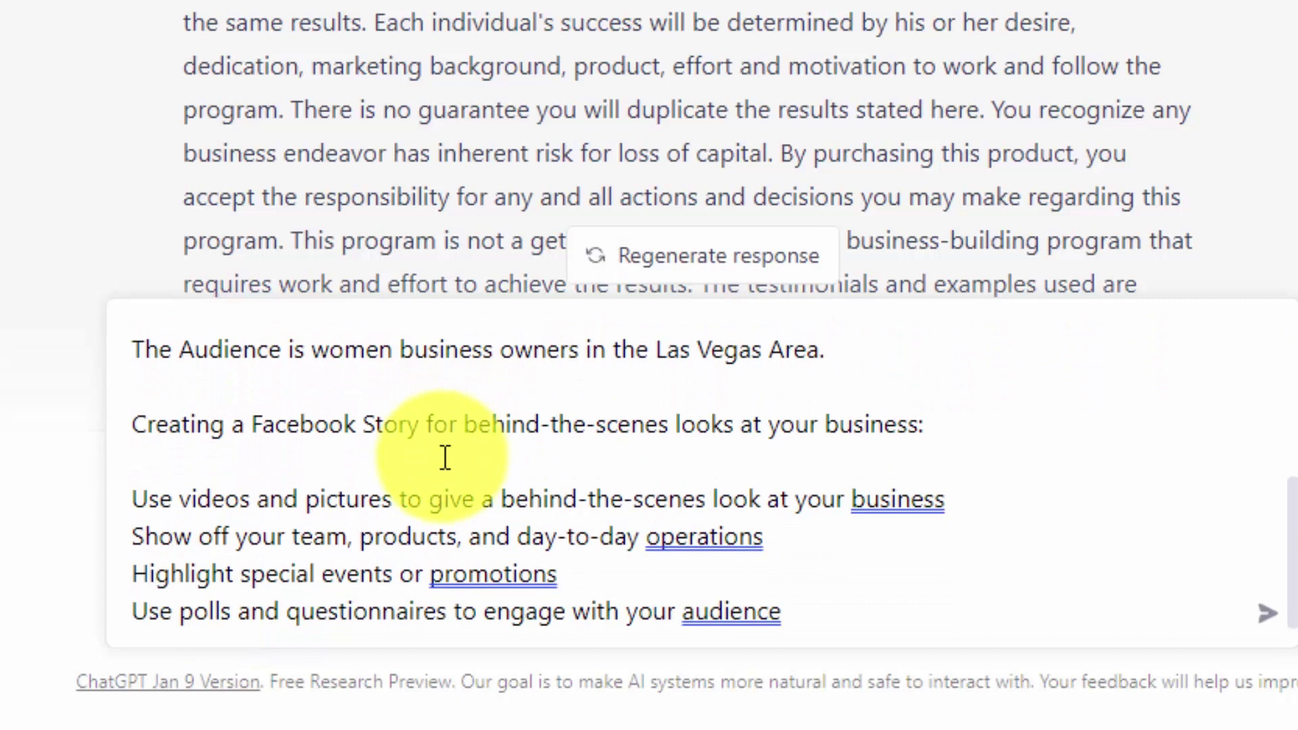
scroll(446, 467, "up", 5)
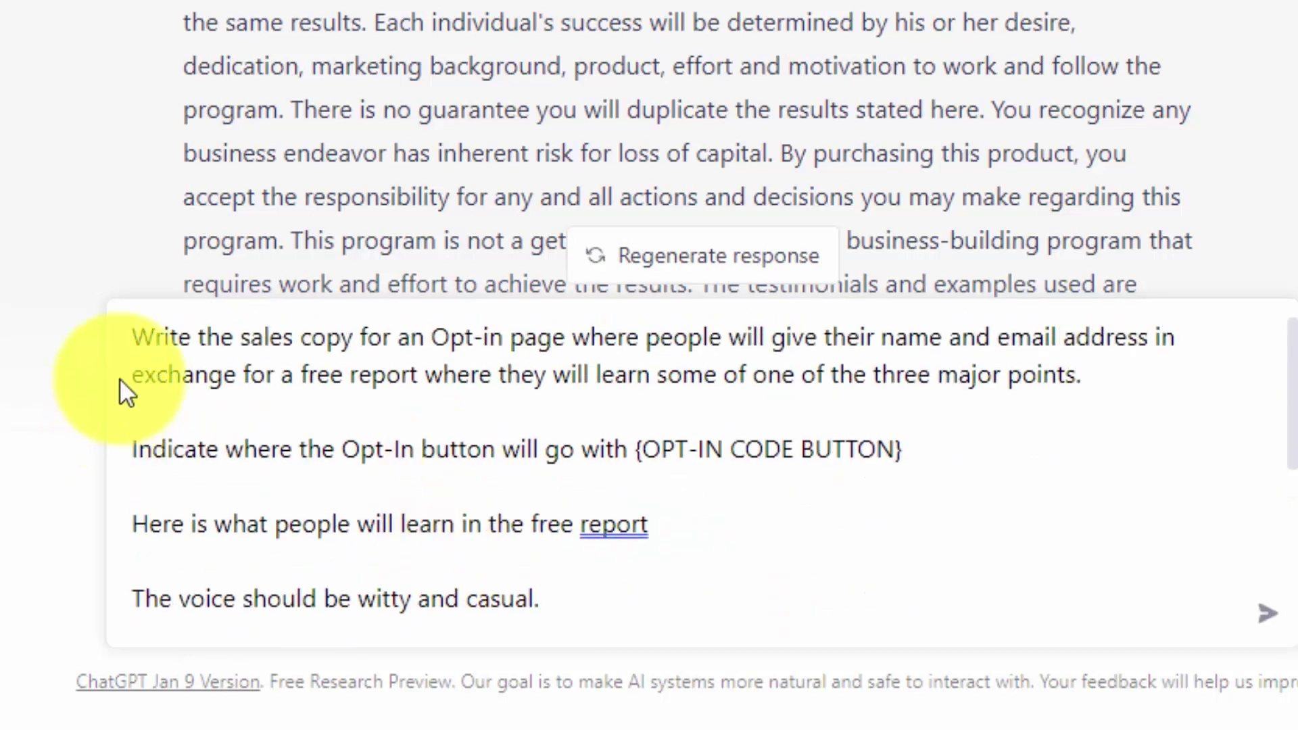
left_click(131, 343)
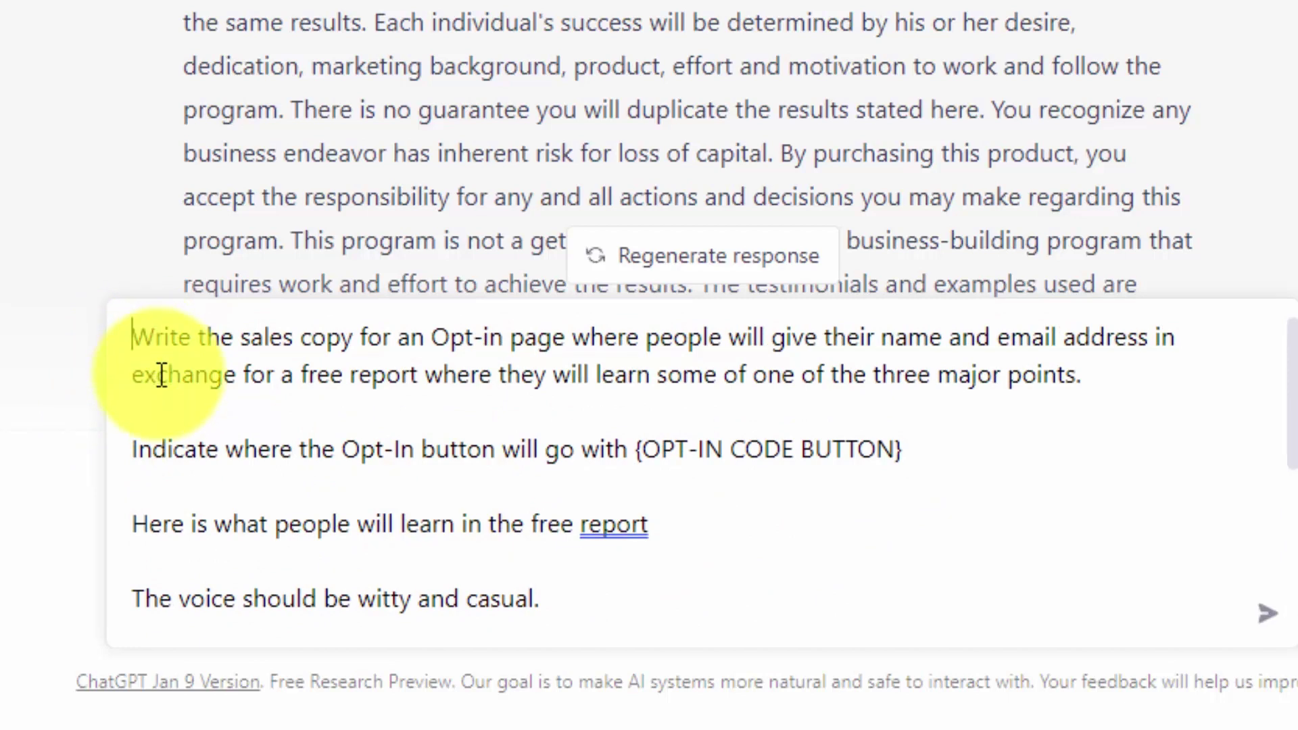
key("Return")
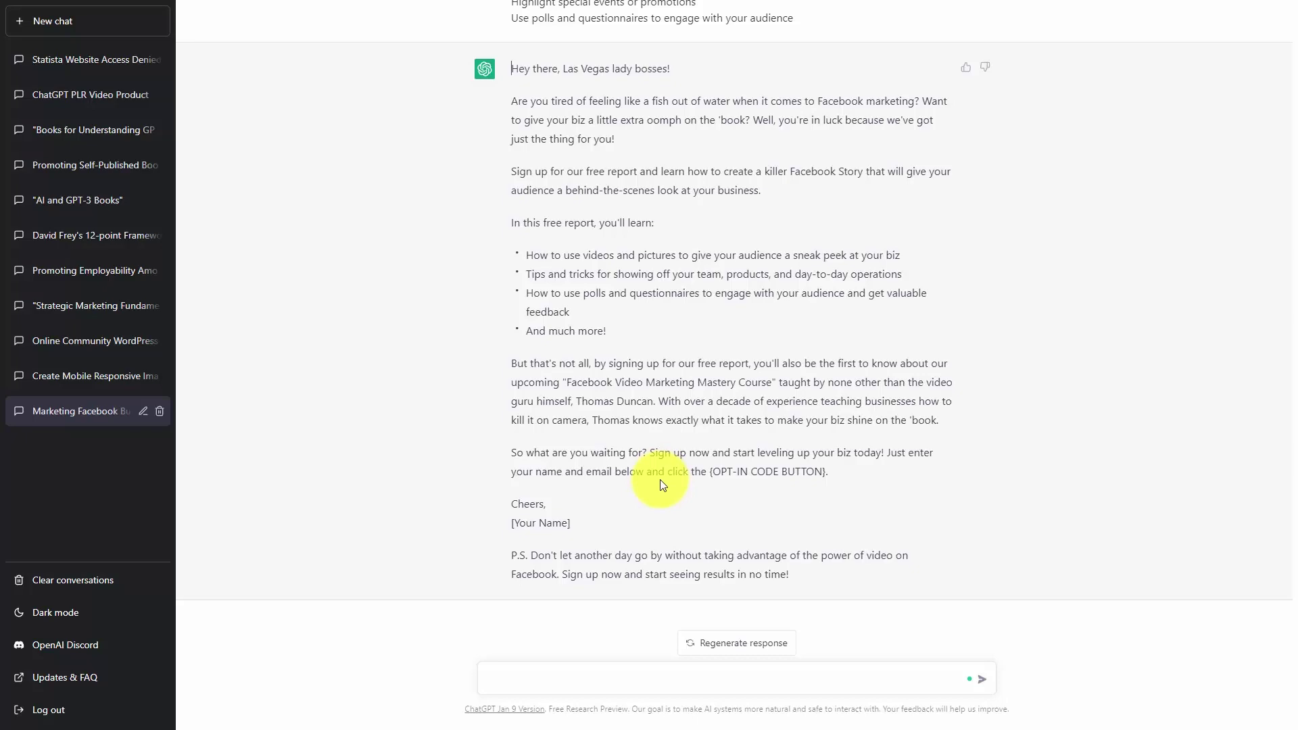
Step: Request the automatic opt-in email with the freereportlink address, learning reminder, limited time class offer and support desk link, removing the prompt's blank lines first
left_click(577, 679)
type("Write the email the individuals automatically get when they option.  They should click a link to get the promised free report:  thomasduncanone.com/freereportlink  They should be reminded of what they are going to learn in the report.  They should also get a sales persuasive message to visit thomasduncanone.com/class to get the product that we are selling at the limited time price.")
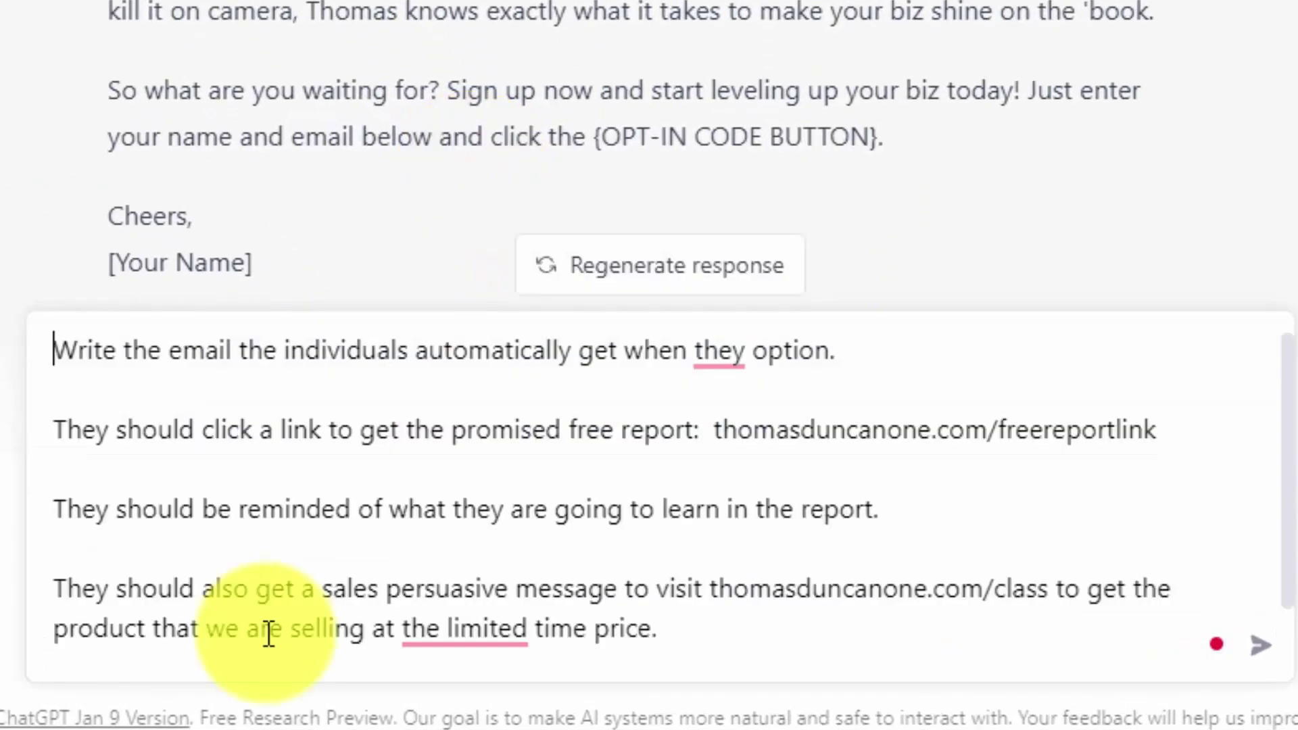
key("Down")
key("Delete")
key("Down")
key("Delete")
key("Down")
key("Delete")
key("Down")
key("Down")
key("Delete")
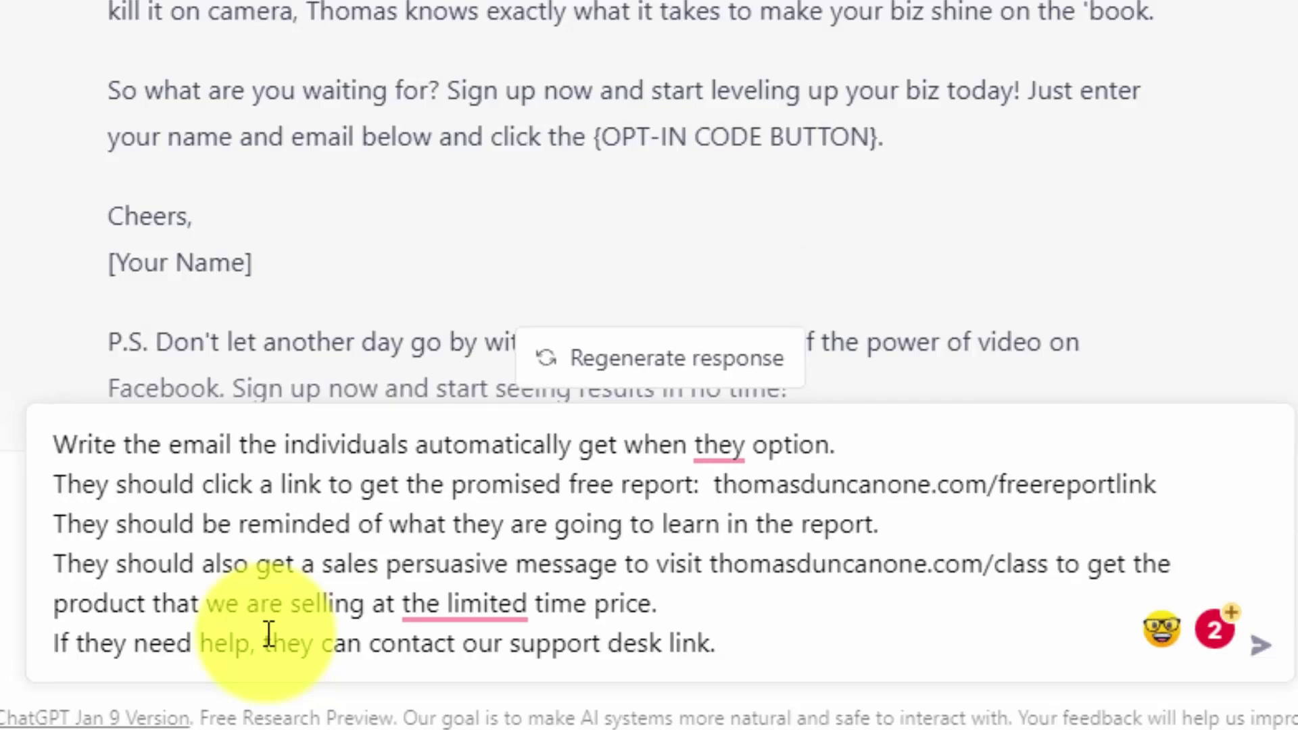
key("Return")
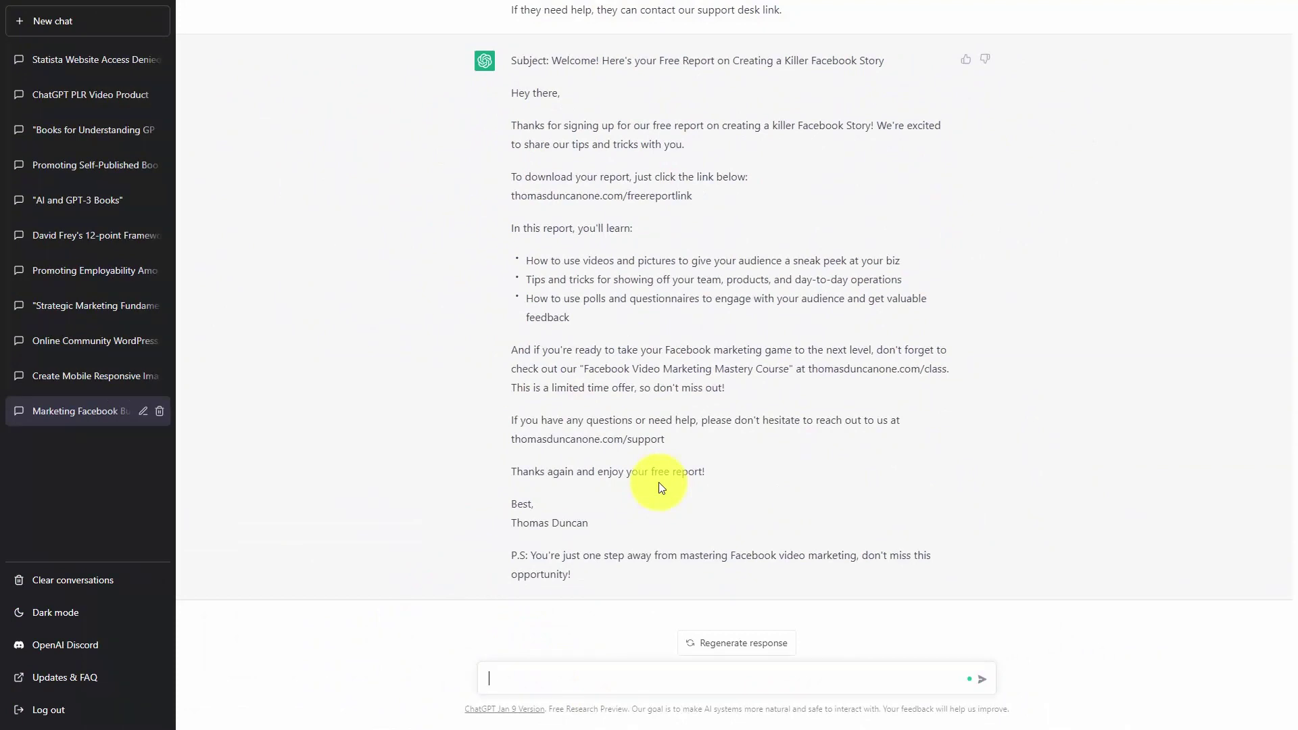